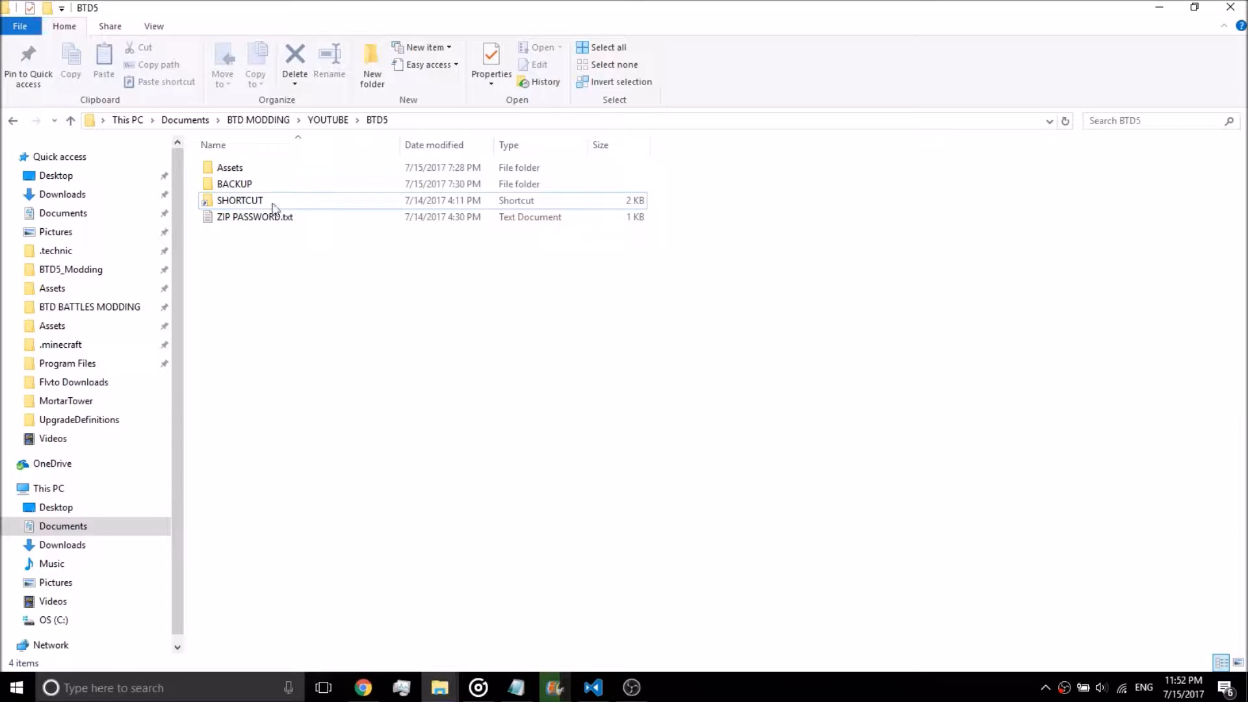
Open the GameModeDefinitions folder inside the JSON folder of Assets
double_click(282, 171)
double_click(282, 171)
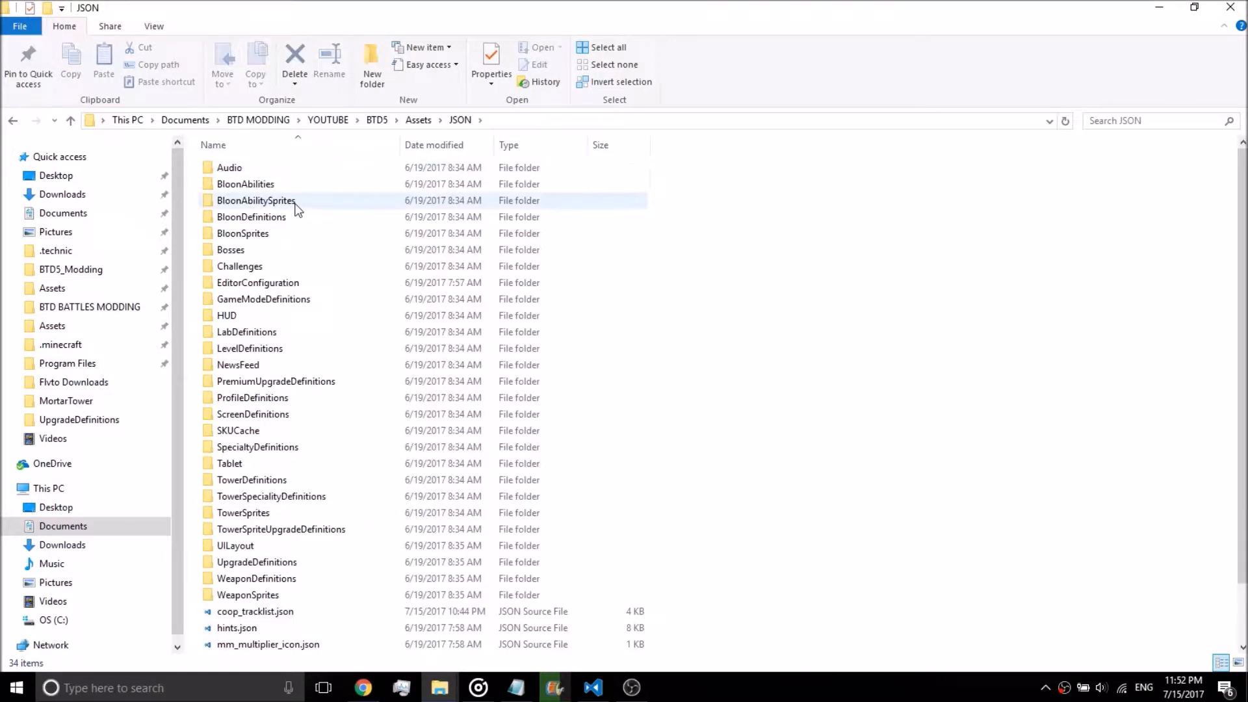
double_click(286, 297)
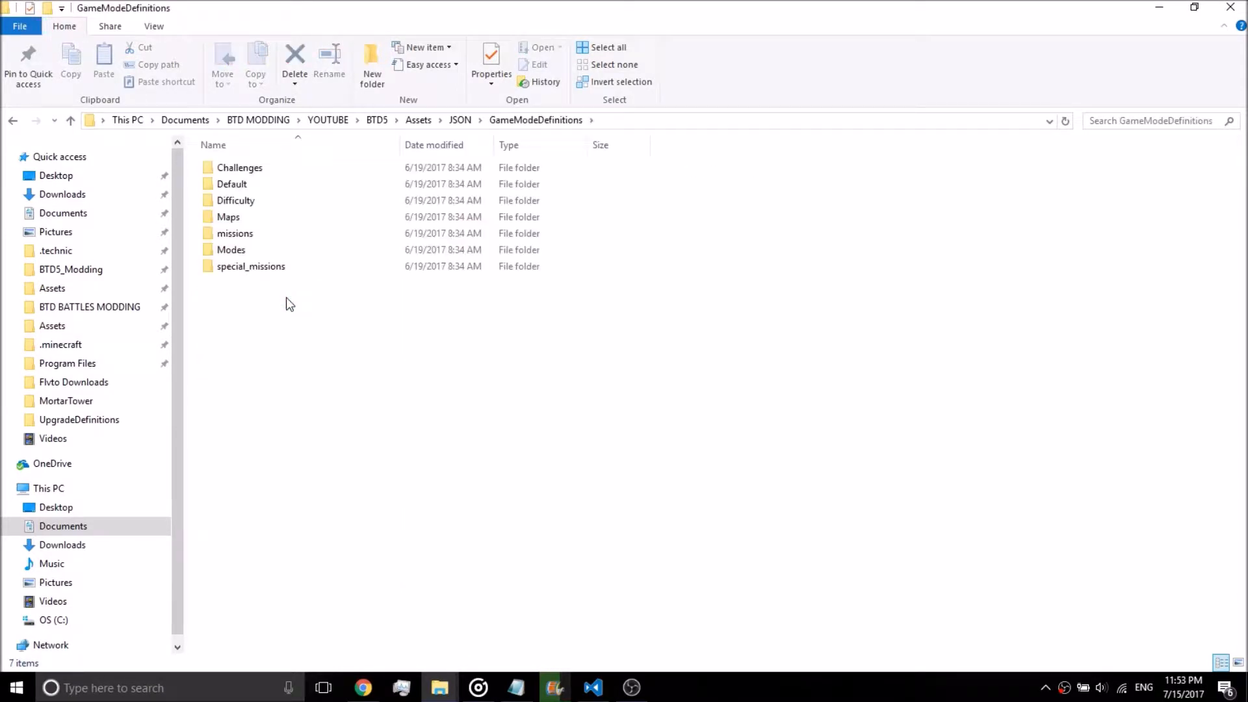
Look through the contents of the Default and Difficulty folders and return to GameModeDefinitions
double_click(253, 188)
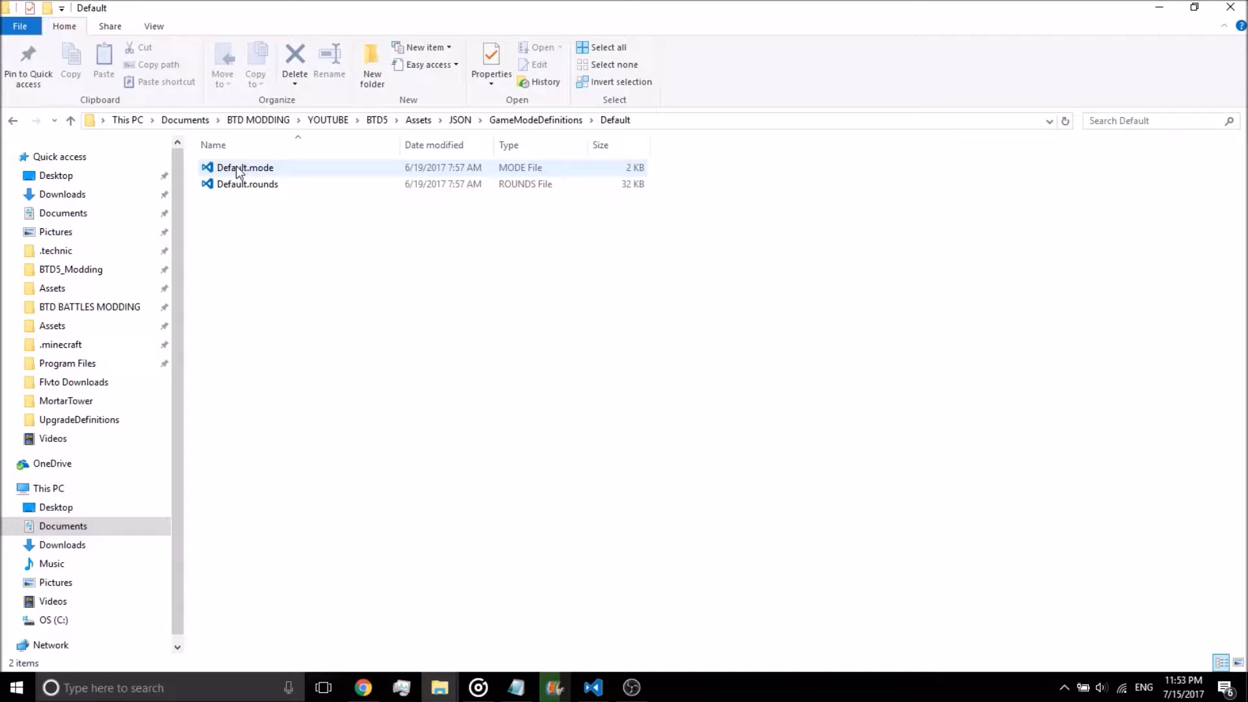
left_click(12, 121)
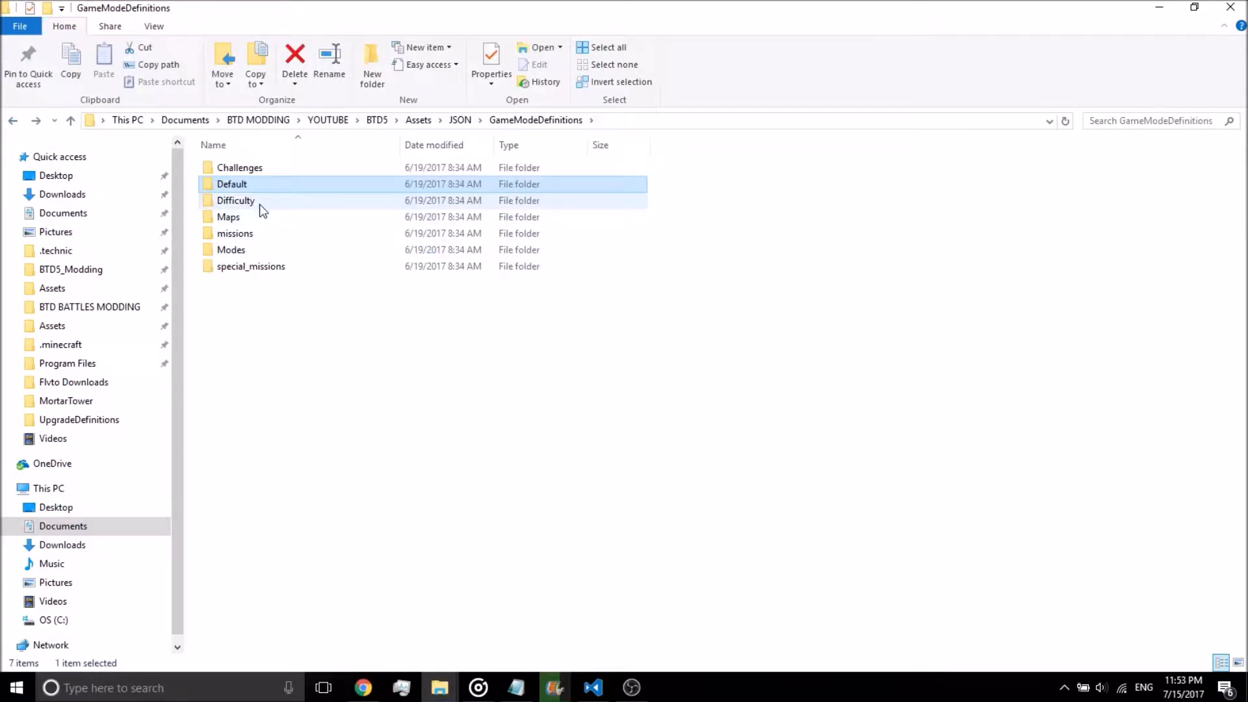
double_click(260, 204)
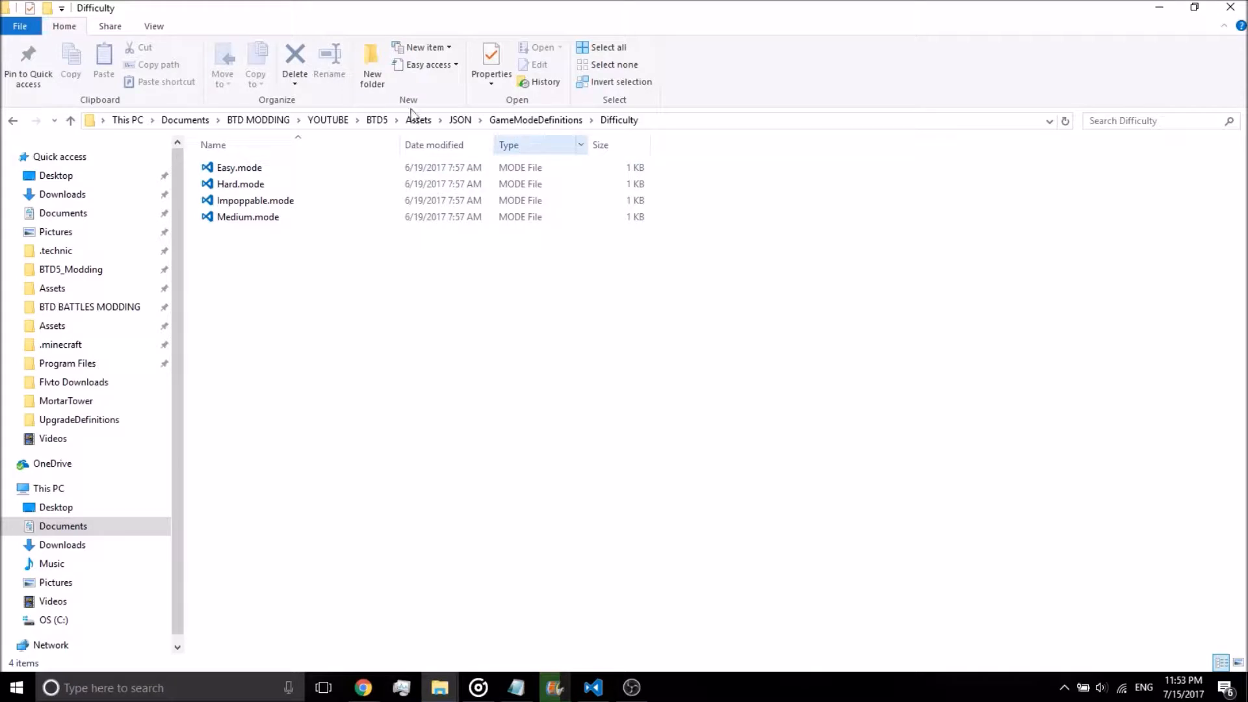
left_click(504, 123)
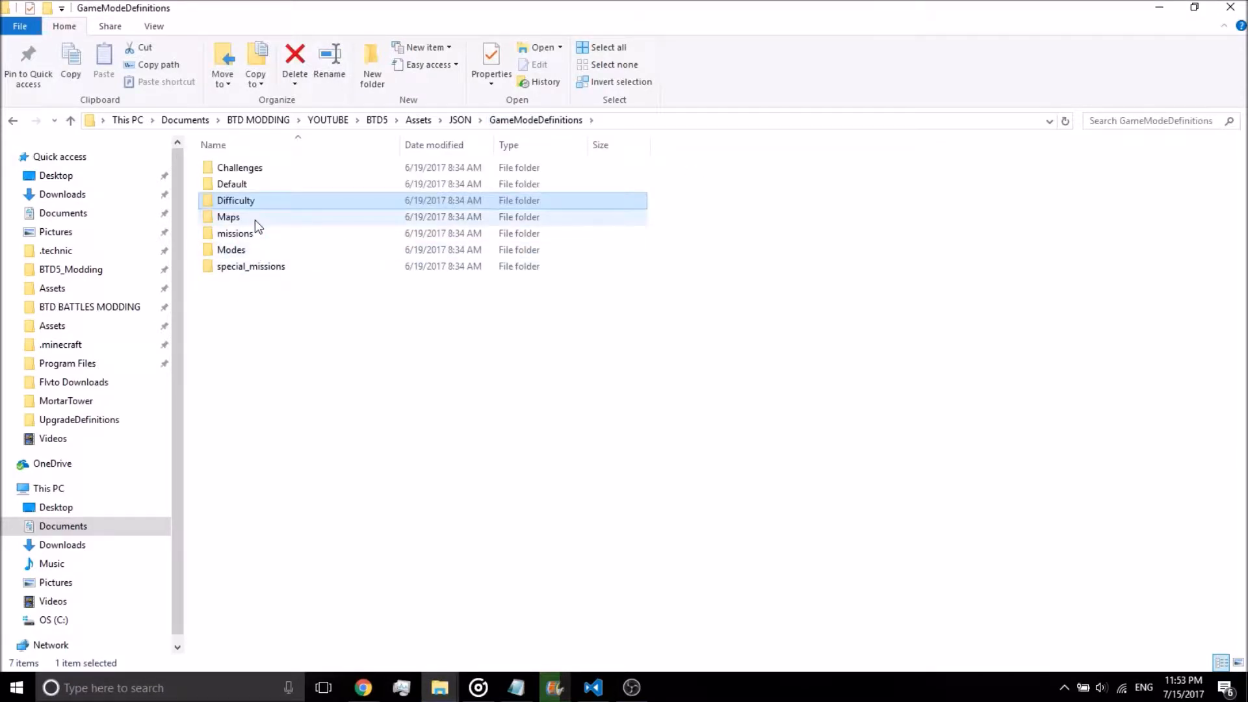
Open 3_times_around.mode from the Maps folder and examine its MonkeyMoney and per-difficulty token rewards
double_click(229, 217)
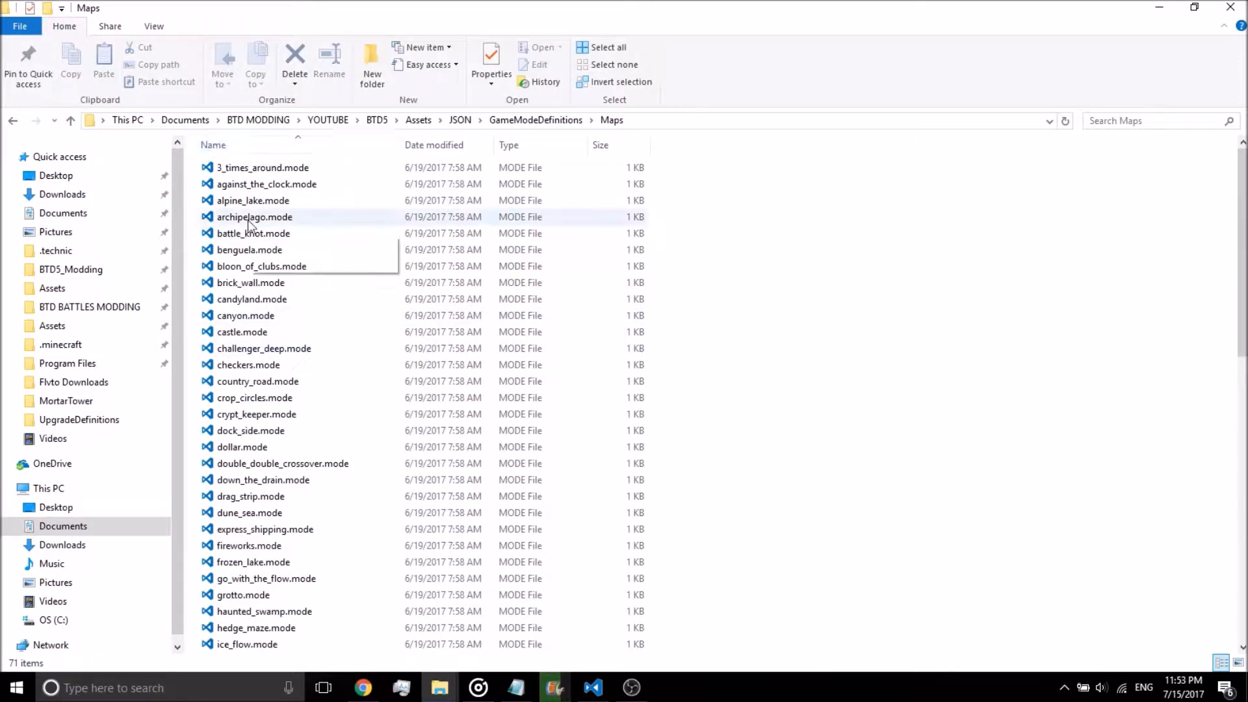
double_click(222, 169)
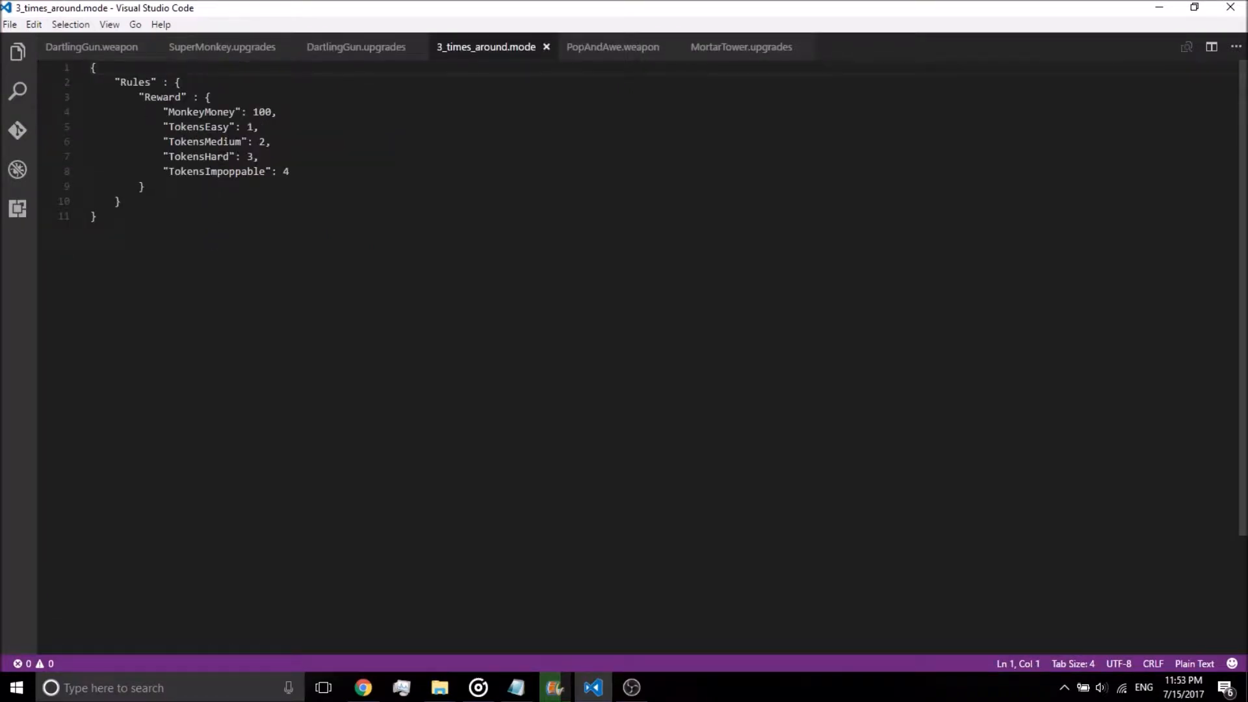
left_click_drag(174, 112, 279, 112)
left_click_drag(186, 127, 271, 141)
left_click_drag(173, 156, 333, 185)
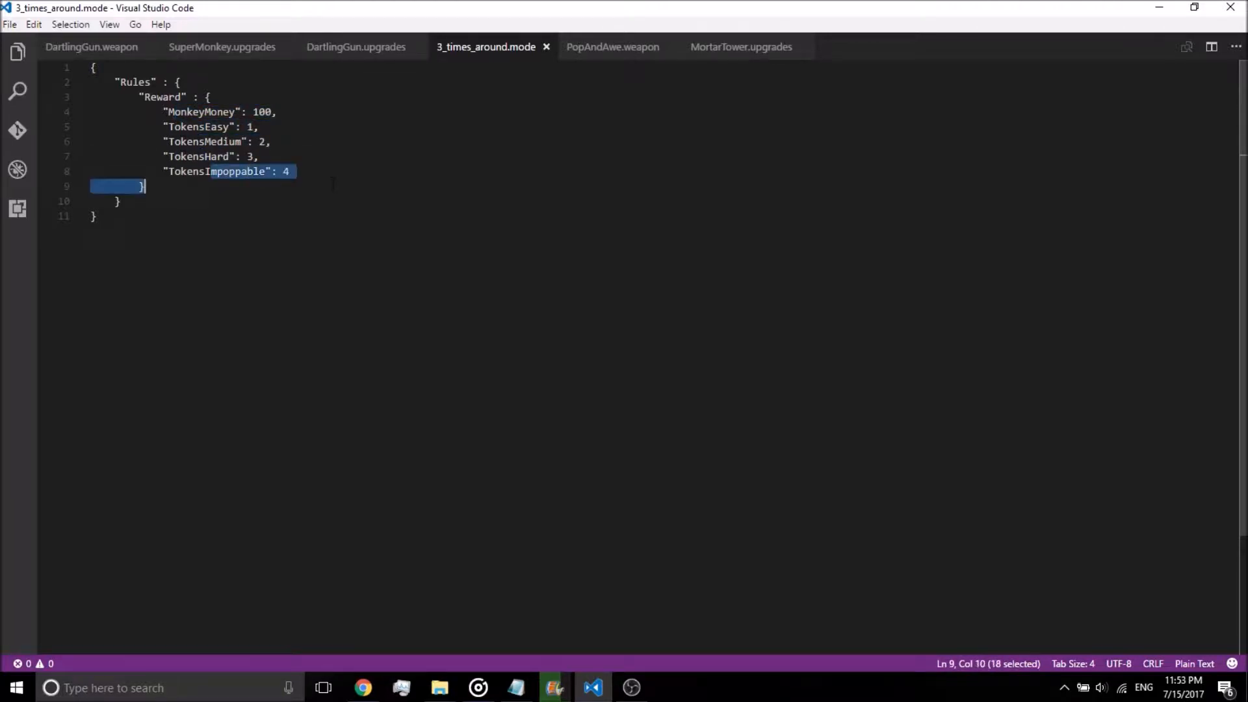
left_click(279, 291)
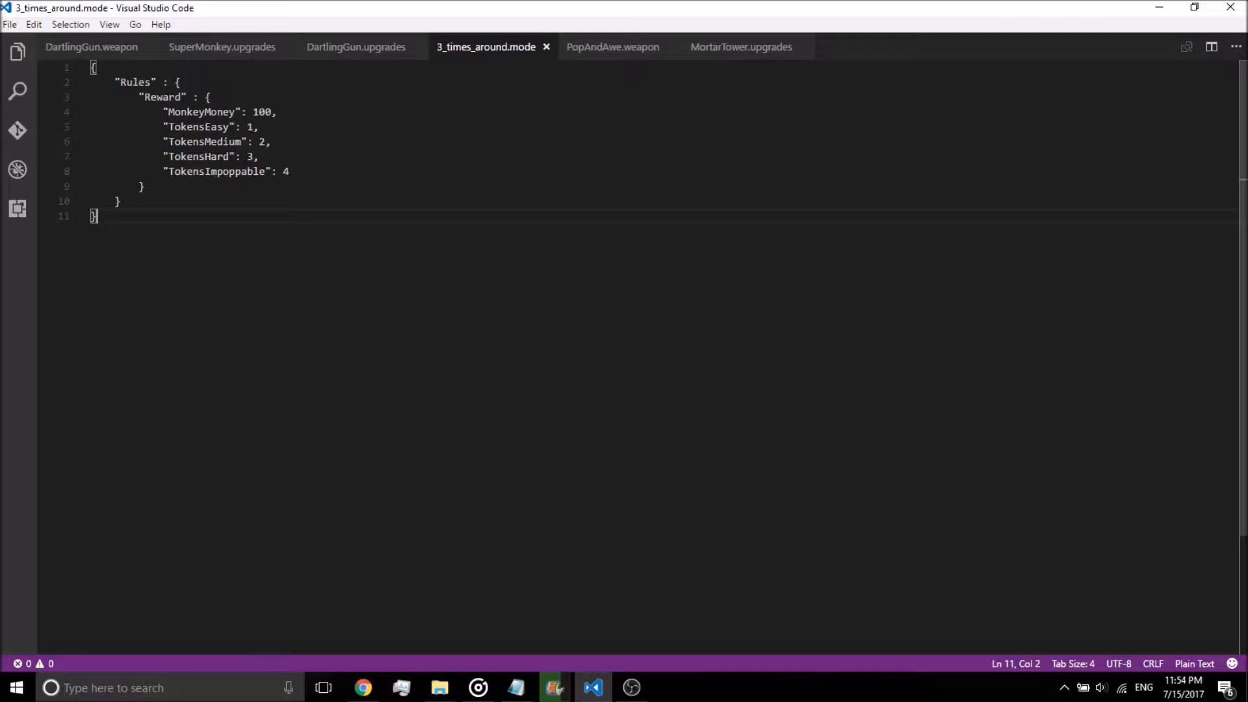
left_click_drag(163, 111, 278, 112)
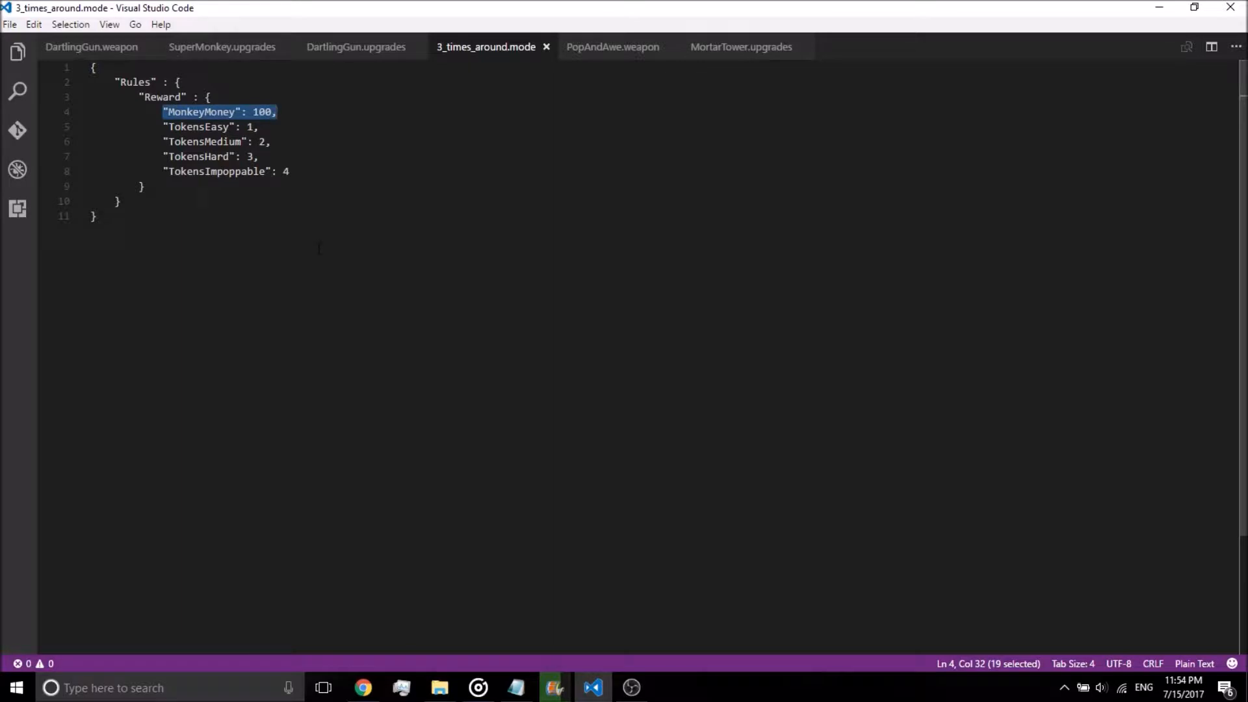
left_click(285, 324)
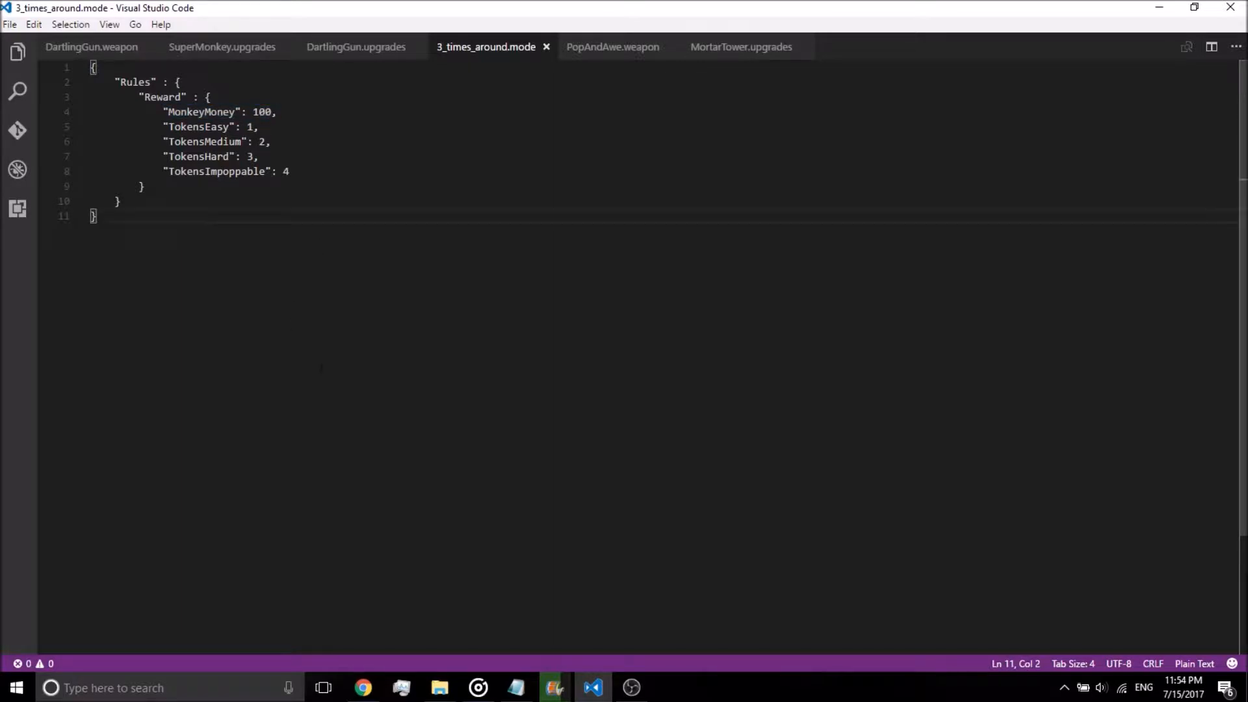
Switch back to File Explorer and open 0.txt from the missions folder of GameModeDefinitions in Visual Studio Code
mouse_move(440, 688)
left_click(354, 616)
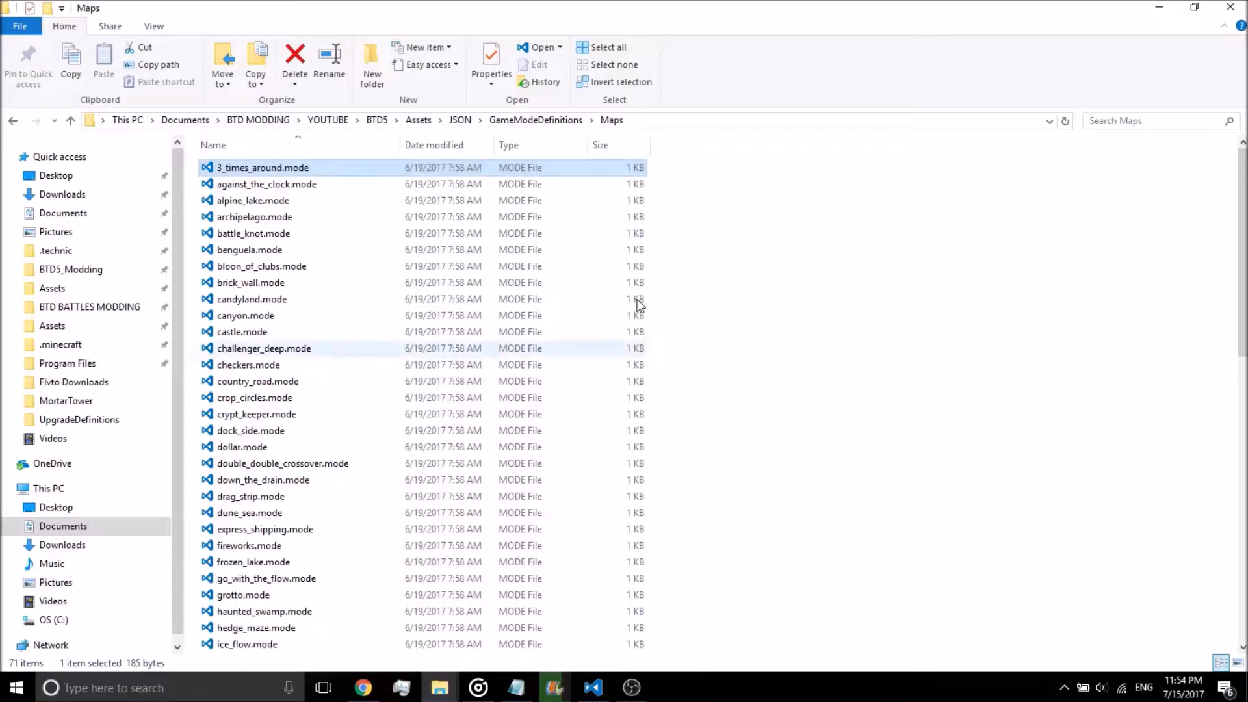
left_click(516, 121)
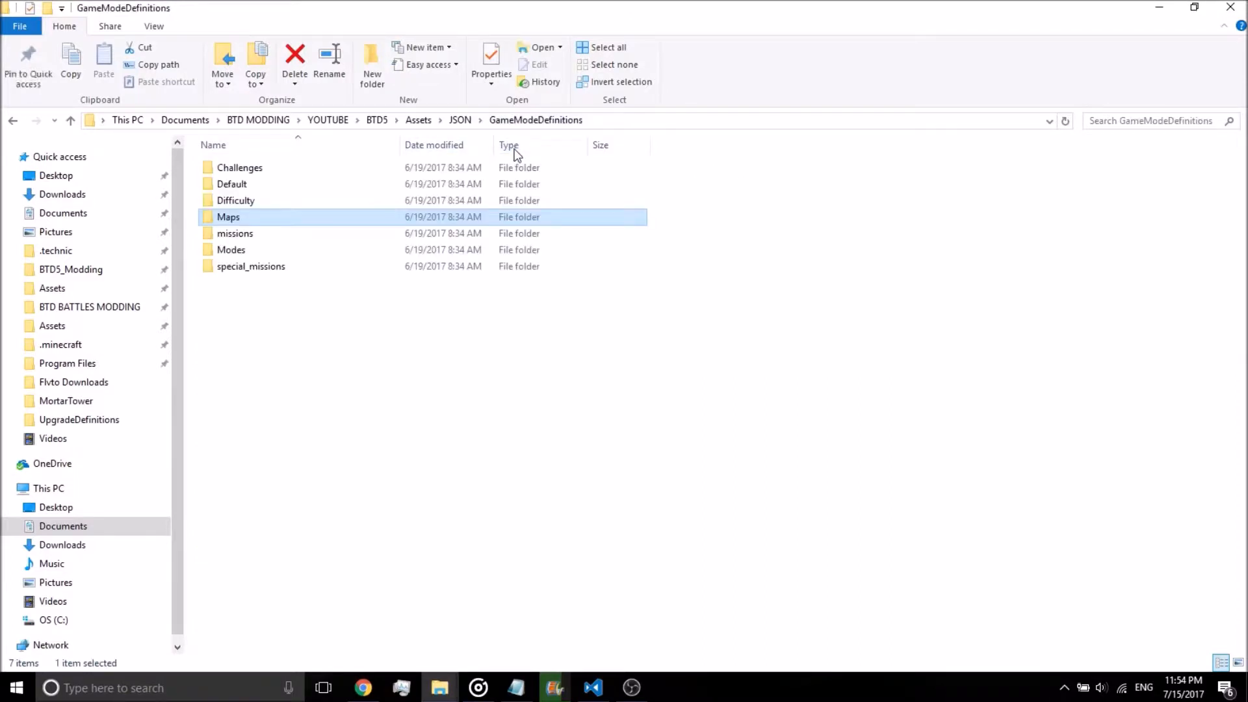
double_click(311, 229)
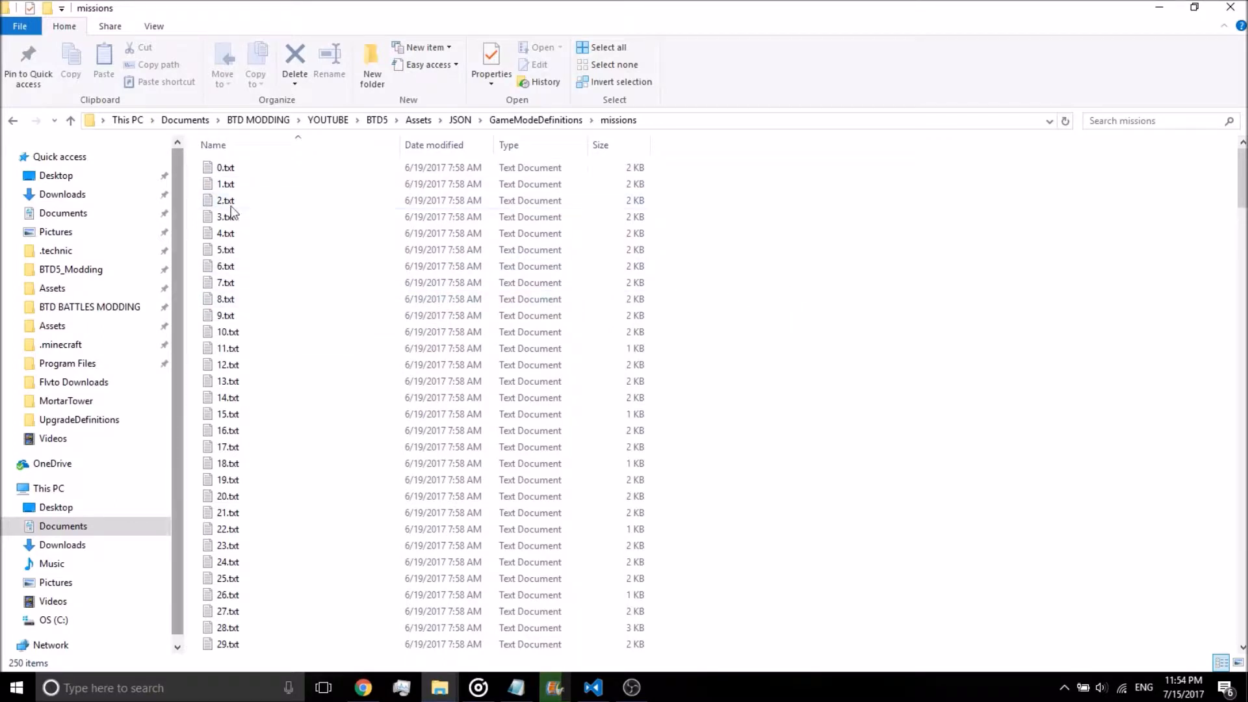
right_click(255, 170)
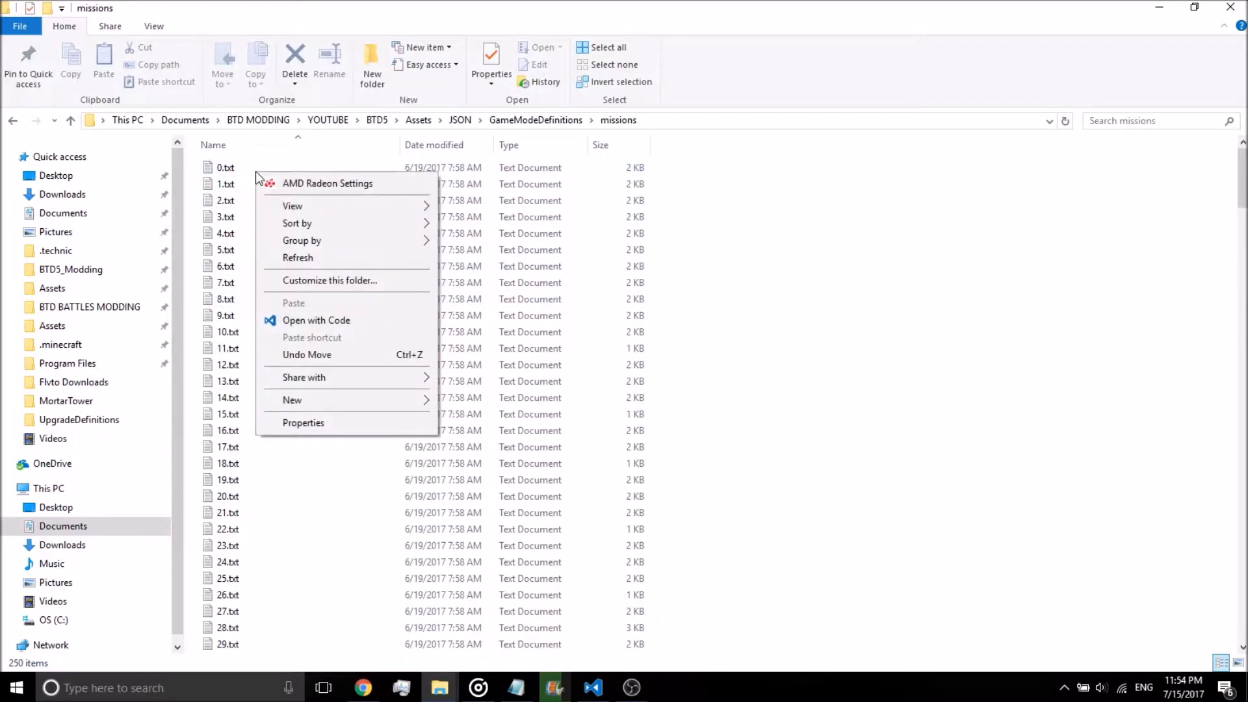
left_click(232, 167)
right_click(233, 171)
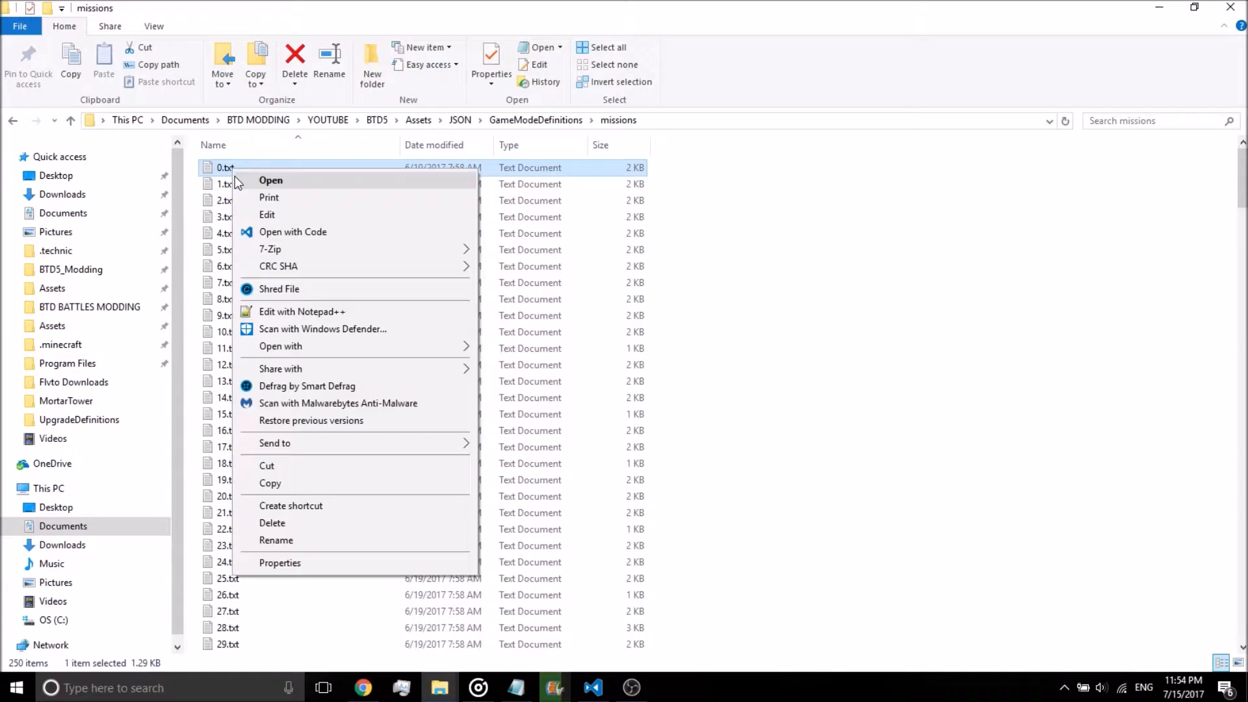
left_click(284, 232)
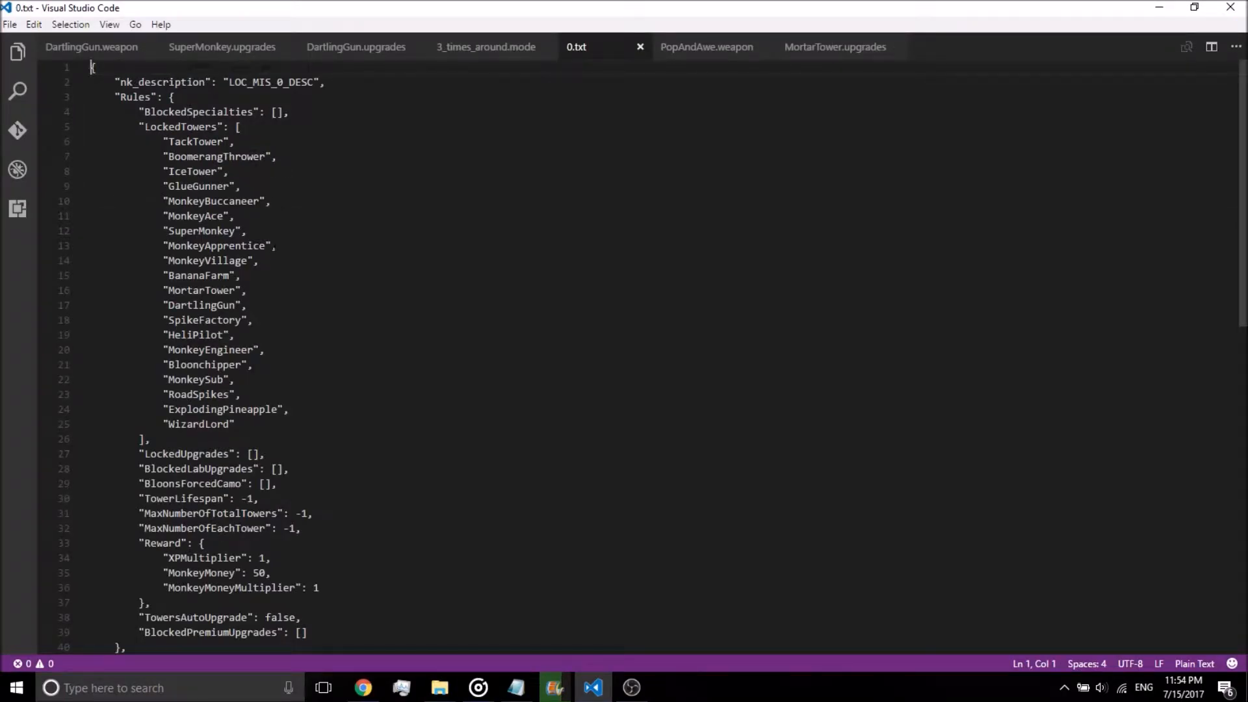
Examine the mission's locked towers, locked and blocked upgrades, forced camo, tower lifespan and tower limit rules in 0.txt
left_click_drag(136, 128, 304, 431)
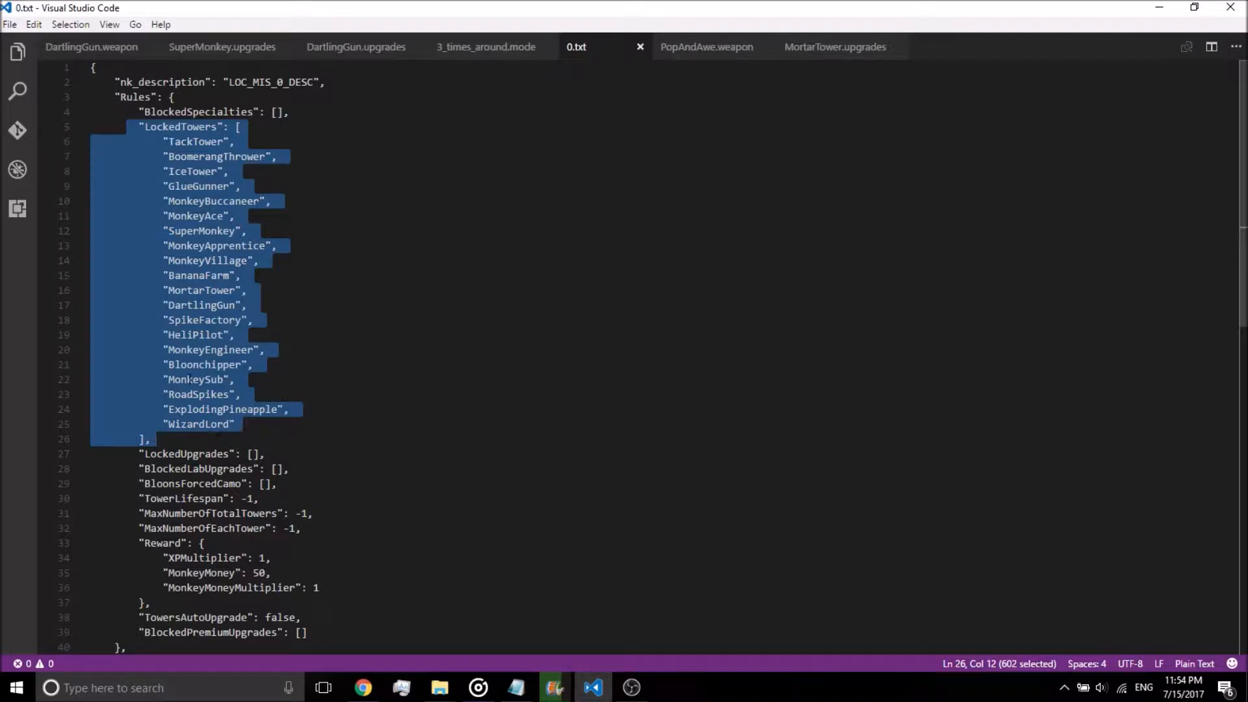
left_click_drag(127, 454, 272, 453)
left_click_drag(132, 469, 291, 468)
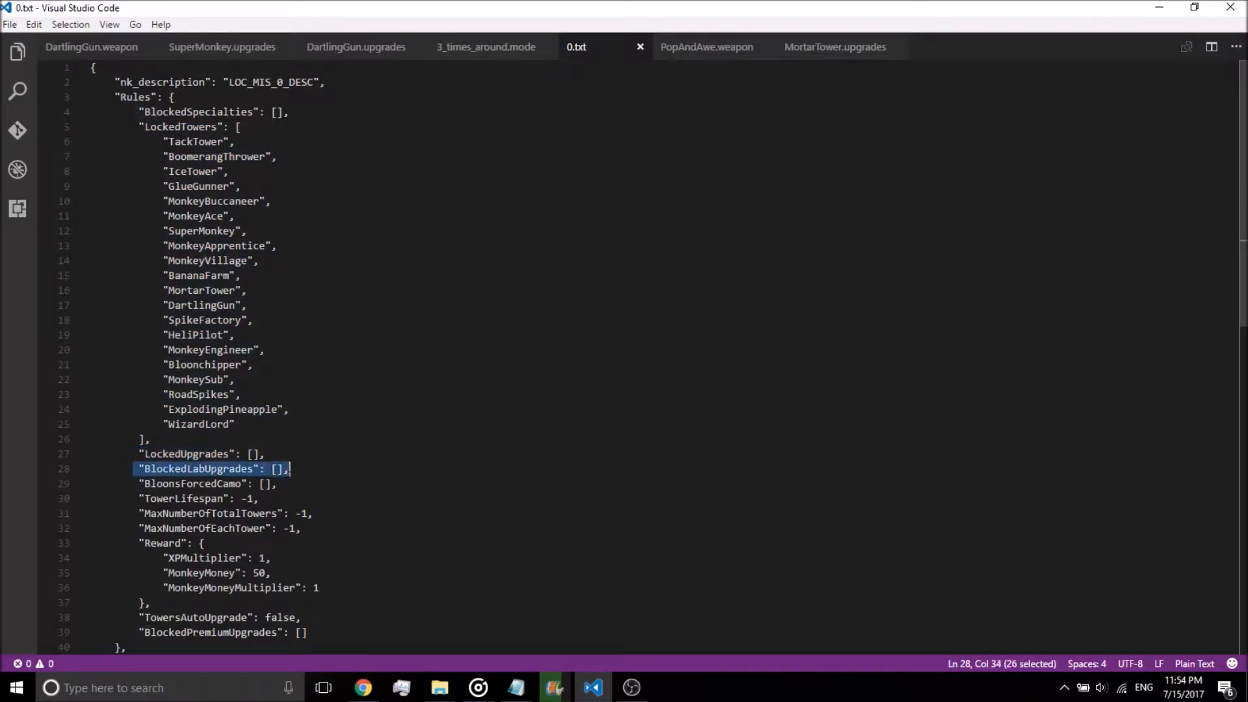
left_click_drag(134, 482, 284, 483)
left_click_drag(128, 498, 266, 498)
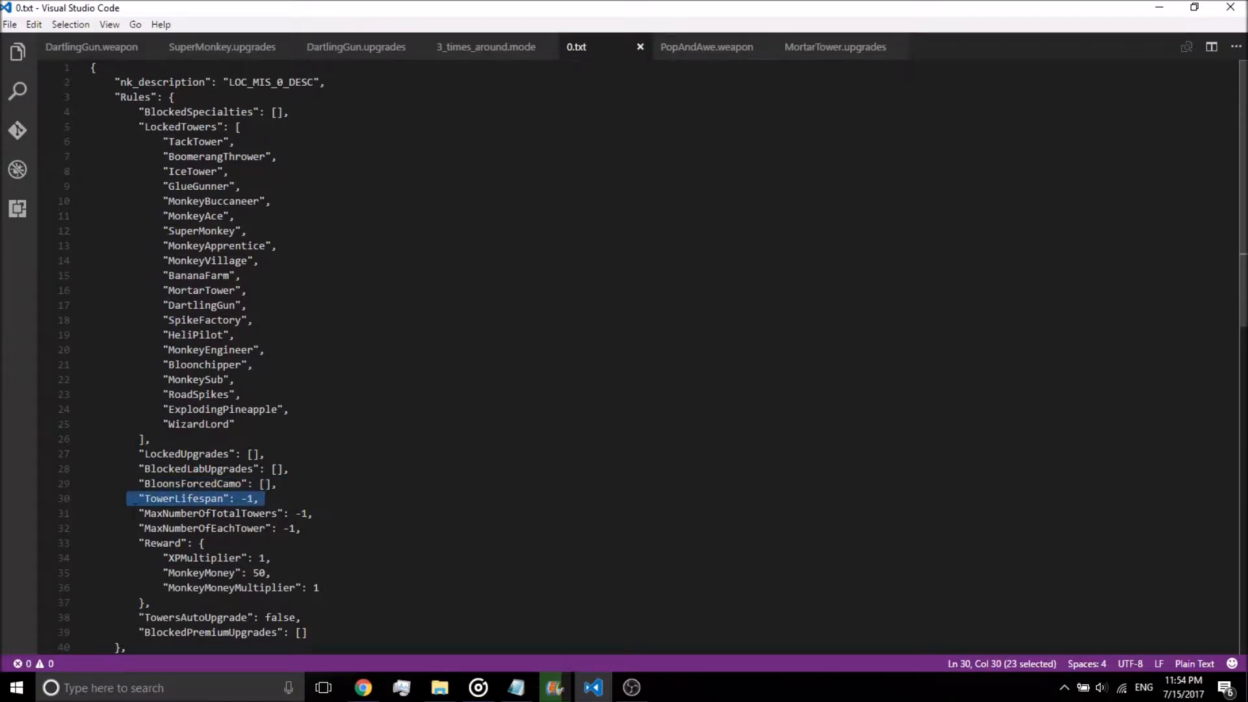
left_click_drag(121, 514, 313, 513)
left_click_drag(126, 528, 309, 527)
left_click(309, 543)
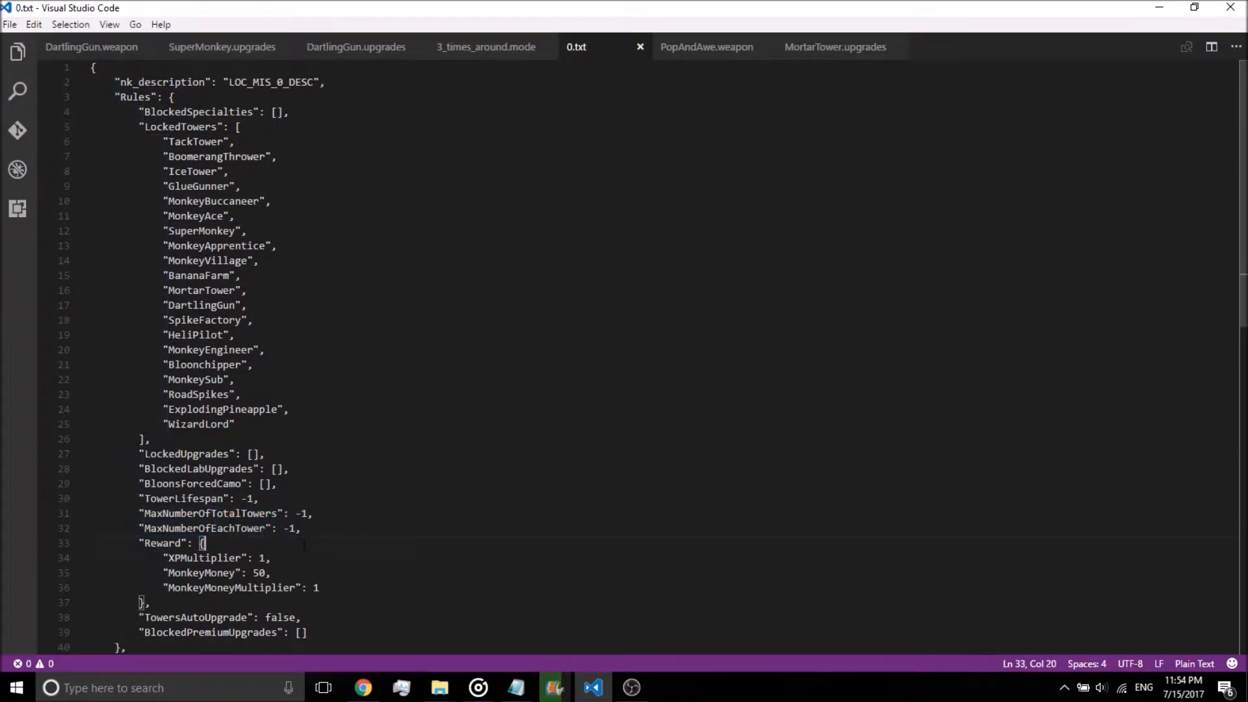
Examine the mission's Reward block, TowersAutoUpgrade, BlockedPremiumUpgrades and Setup inventory entries
scroll(241, 510, "down", 2)
left_click_drag(206, 523, 81, 474)
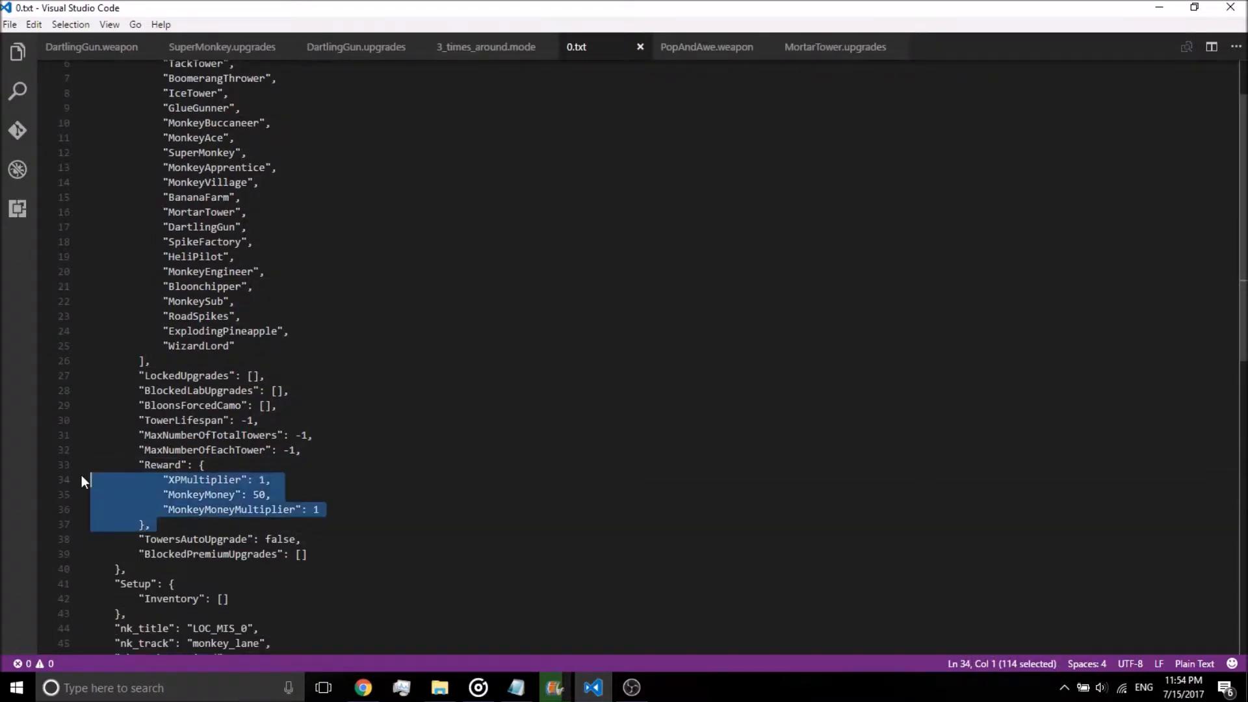
left_click_drag(133, 539, 307, 540)
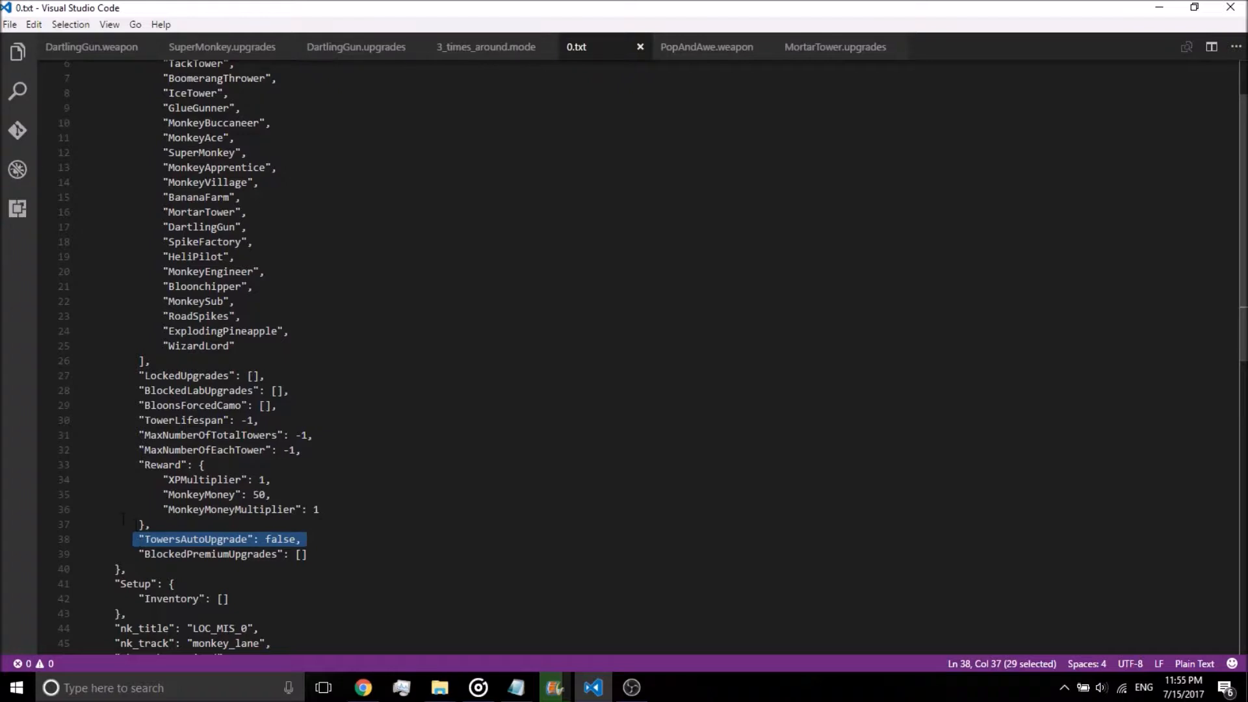
left_click_drag(139, 555, 309, 554)
scroll(309, 555, "down", 3)
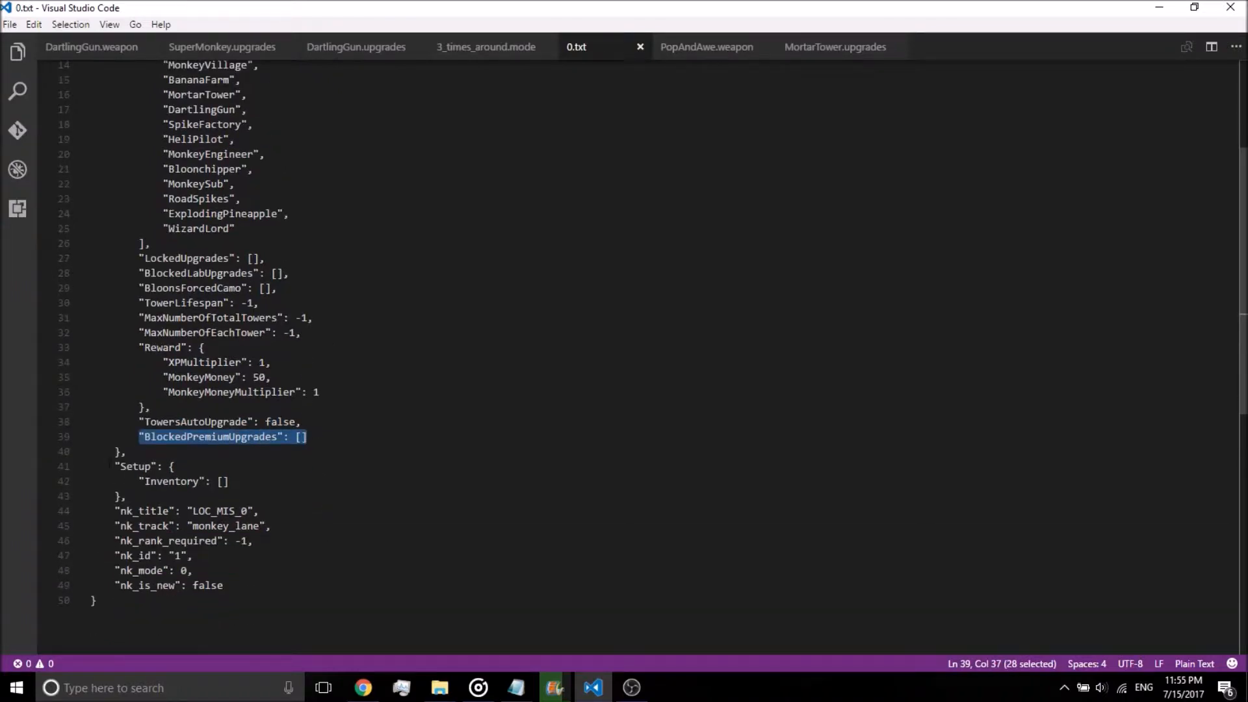
left_click_drag(108, 466, 242, 494)
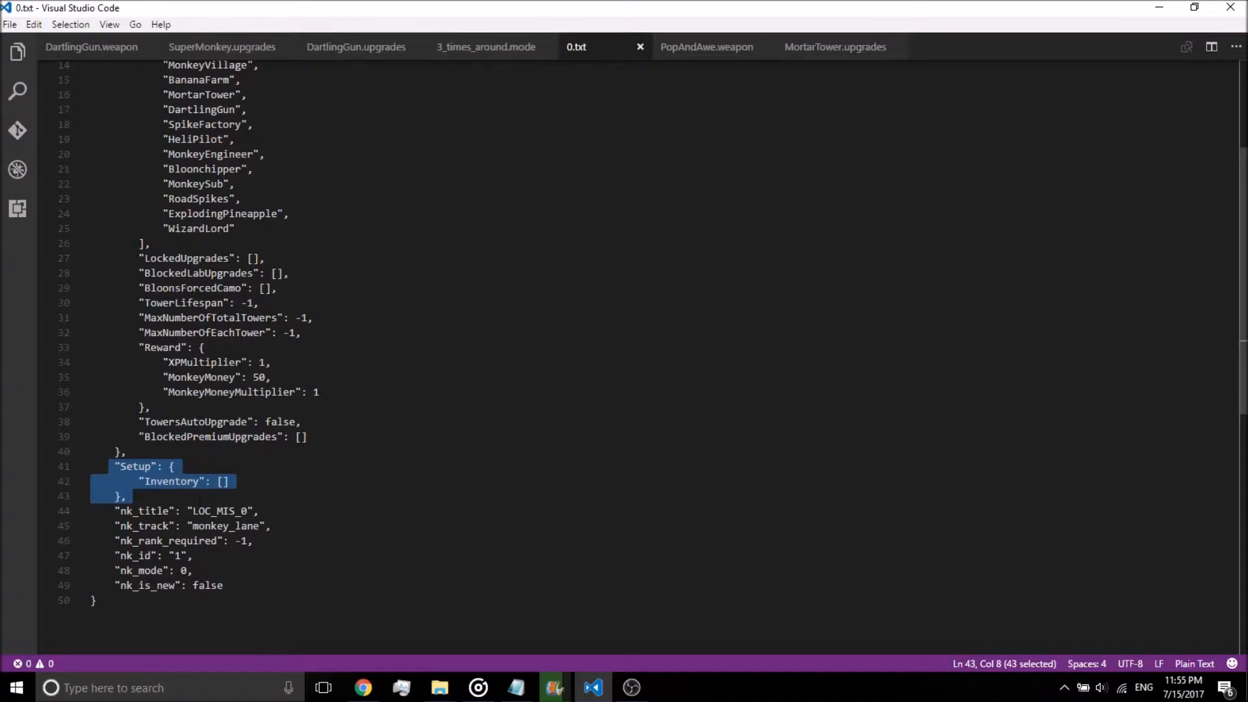
Examine the mission's nk_title, nk_track, nk_rank_required, nk_id, nk_mode and nk_is_new entries, and return to the missions folder in File Explorer
left_click_drag(120, 511, 260, 511)
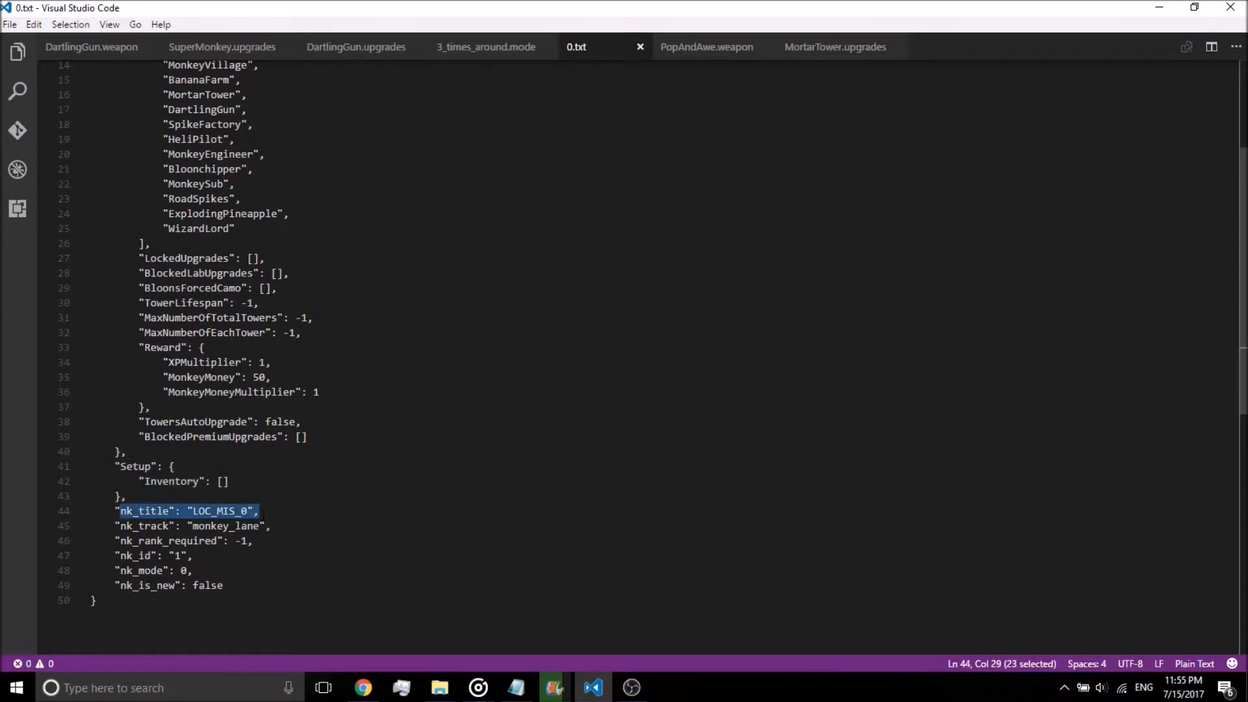
left_click_drag(109, 526, 278, 526)
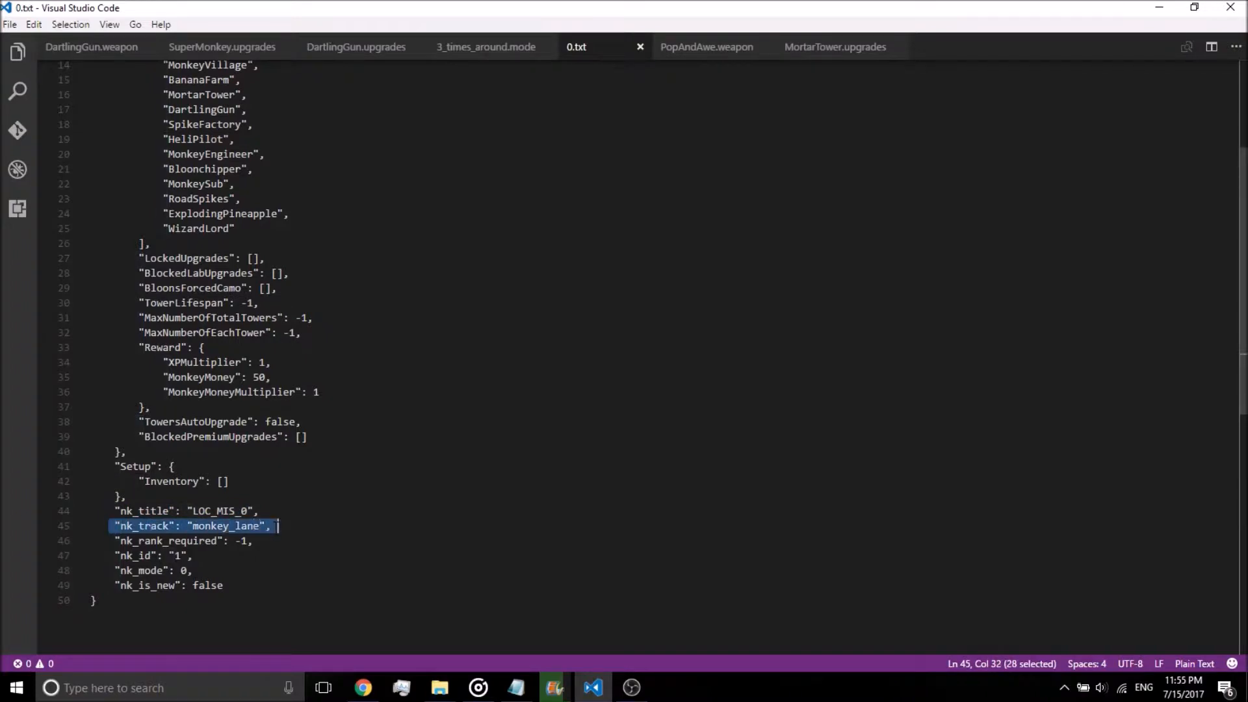
left_click_drag(109, 540, 281, 540)
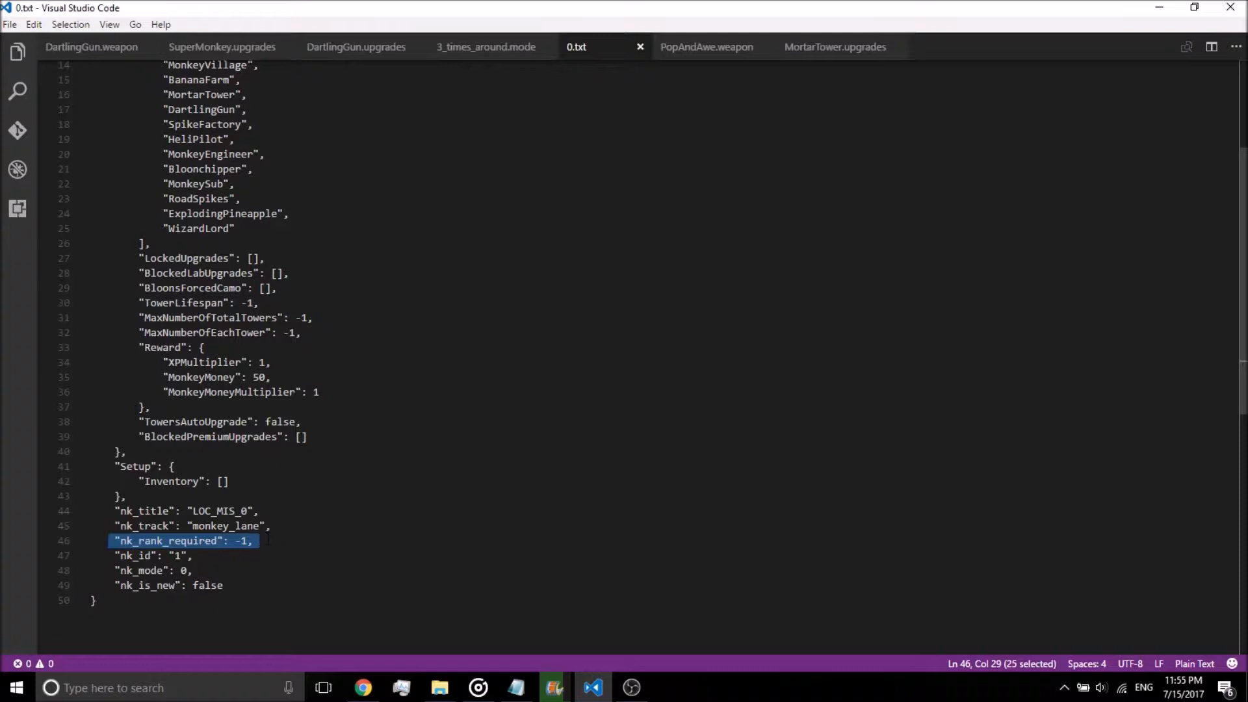
left_click_drag(109, 555, 187, 555)
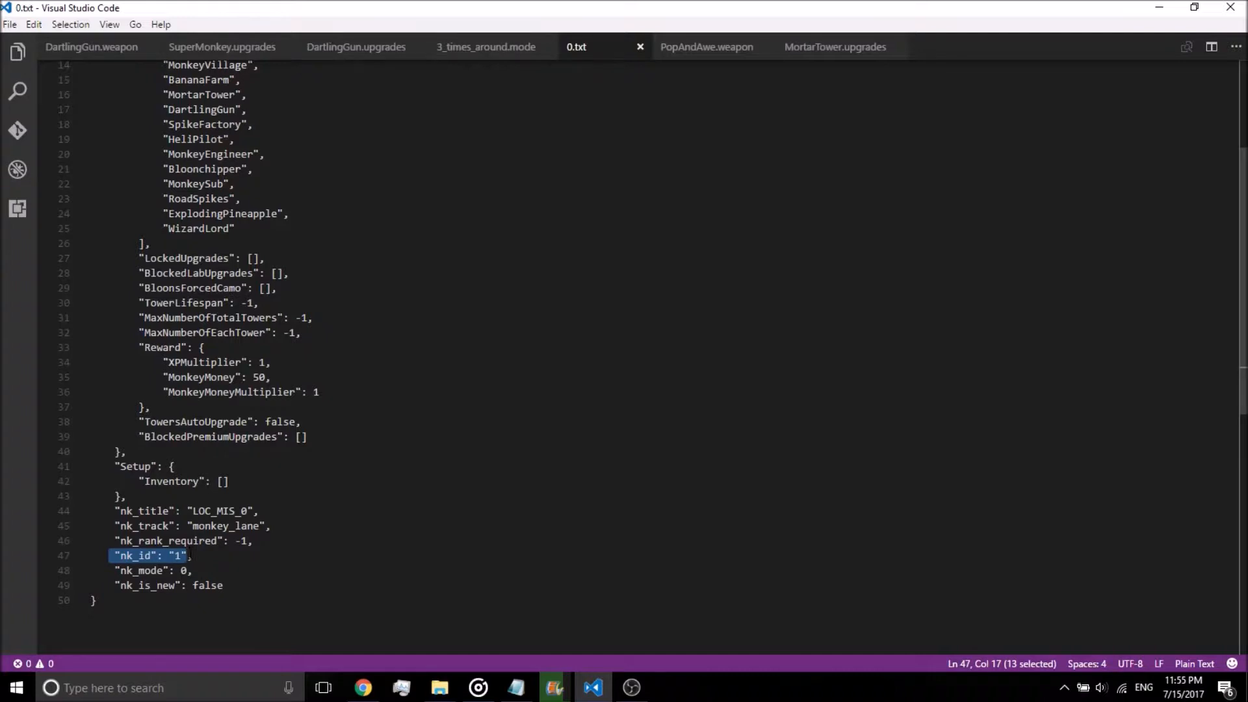
left_click_drag(109, 570, 212, 571)
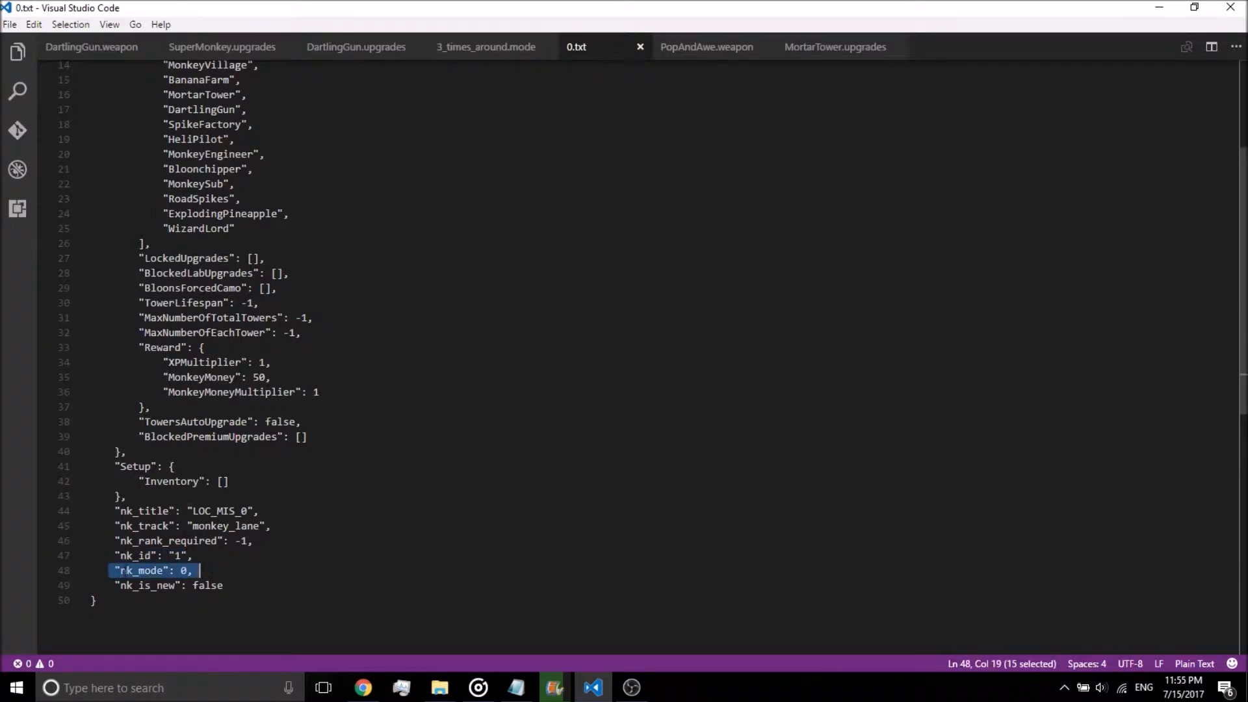
left_click_drag(116, 587, 250, 584)
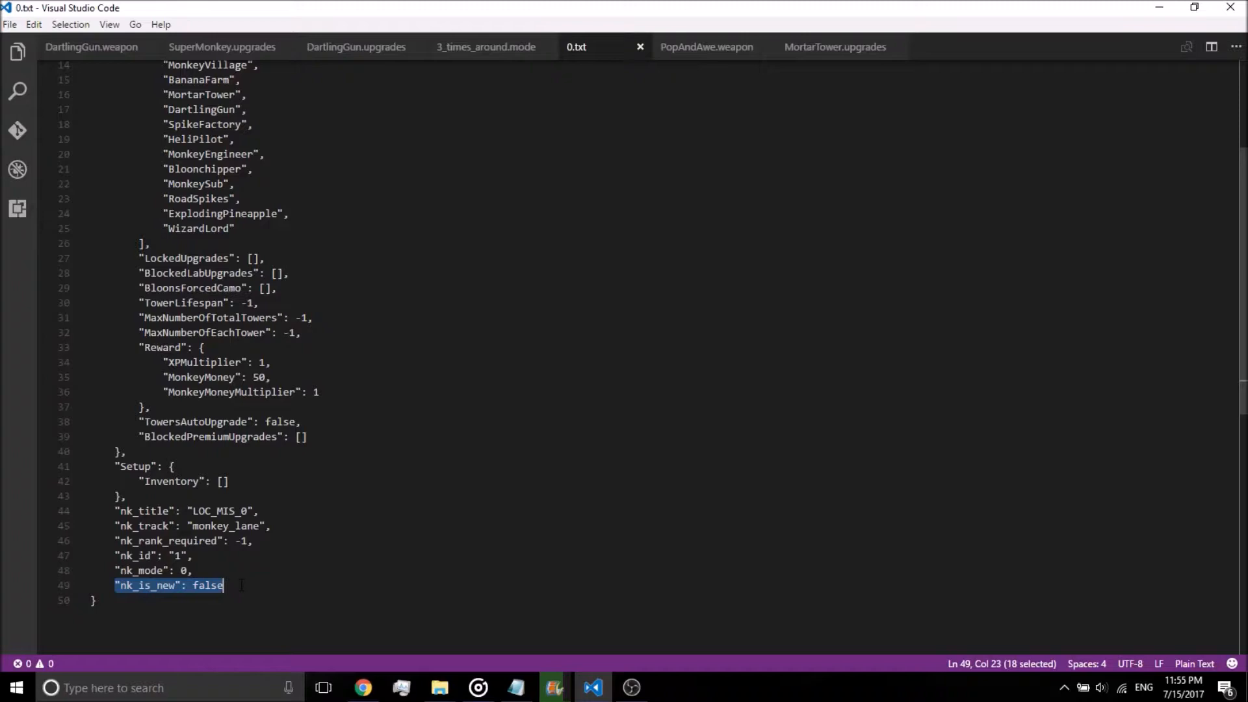
left_click(241, 585)
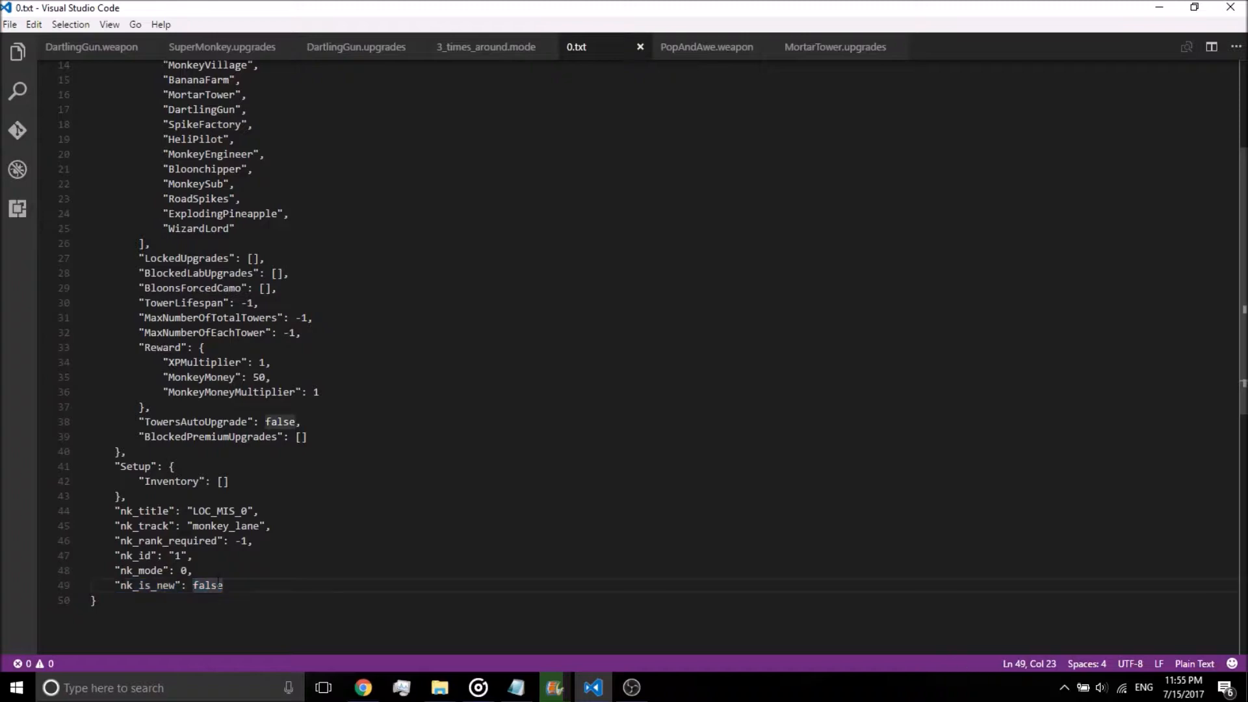
mouse_move(433, 688)
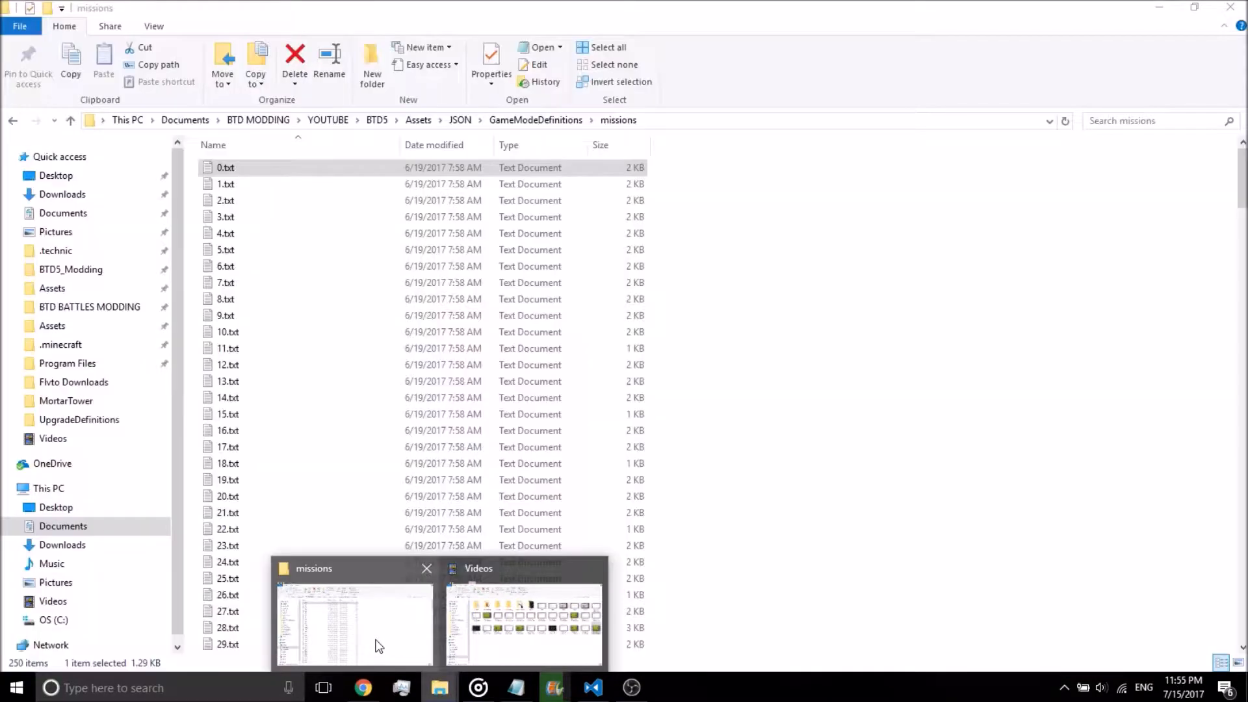
left_click(383, 646)
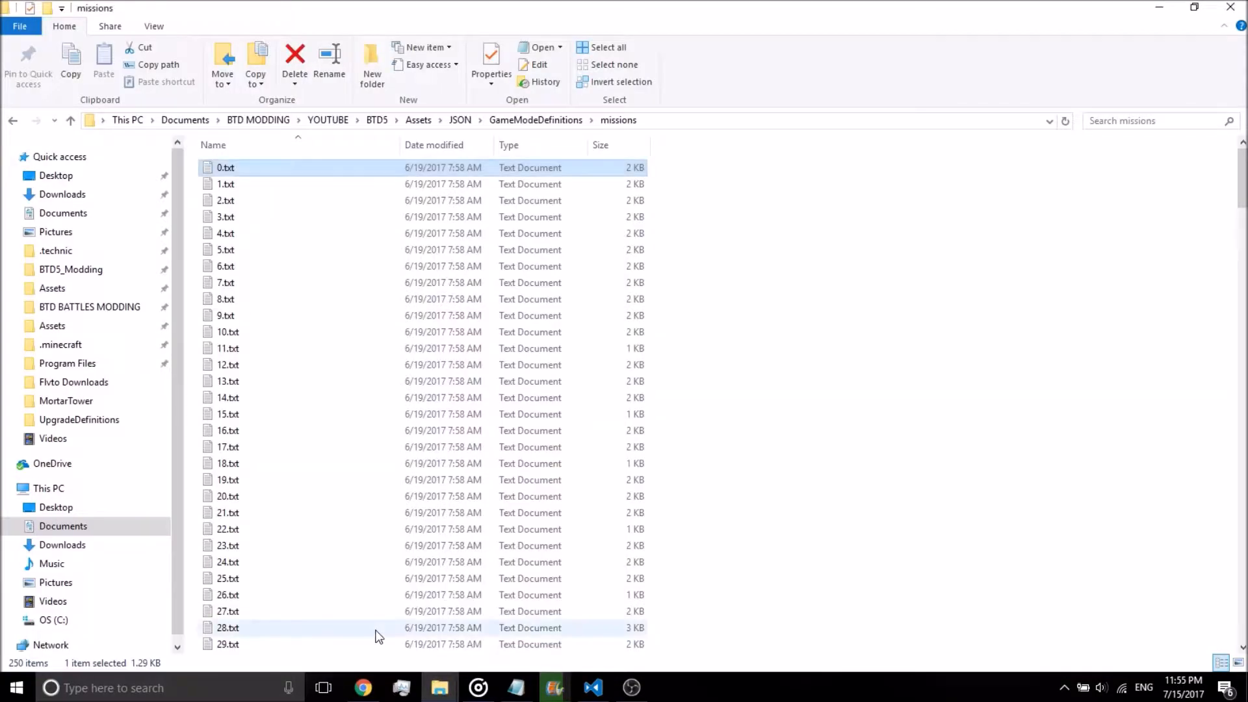
Open ChallengeImpoppable.mode from the Modes folder of GameModeDefinitions and examine its MonkeyMoney and MonkeyMoneyMultiplier reward entries
left_click(535, 120)
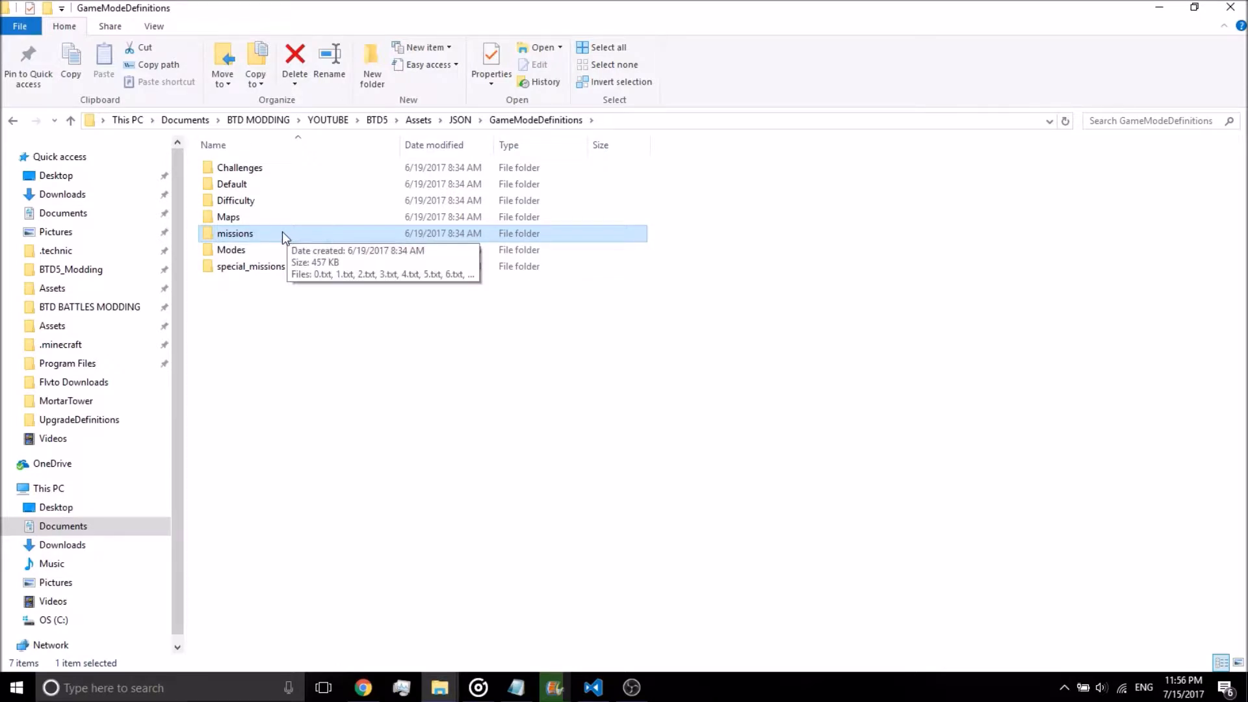
double_click(279, 253)
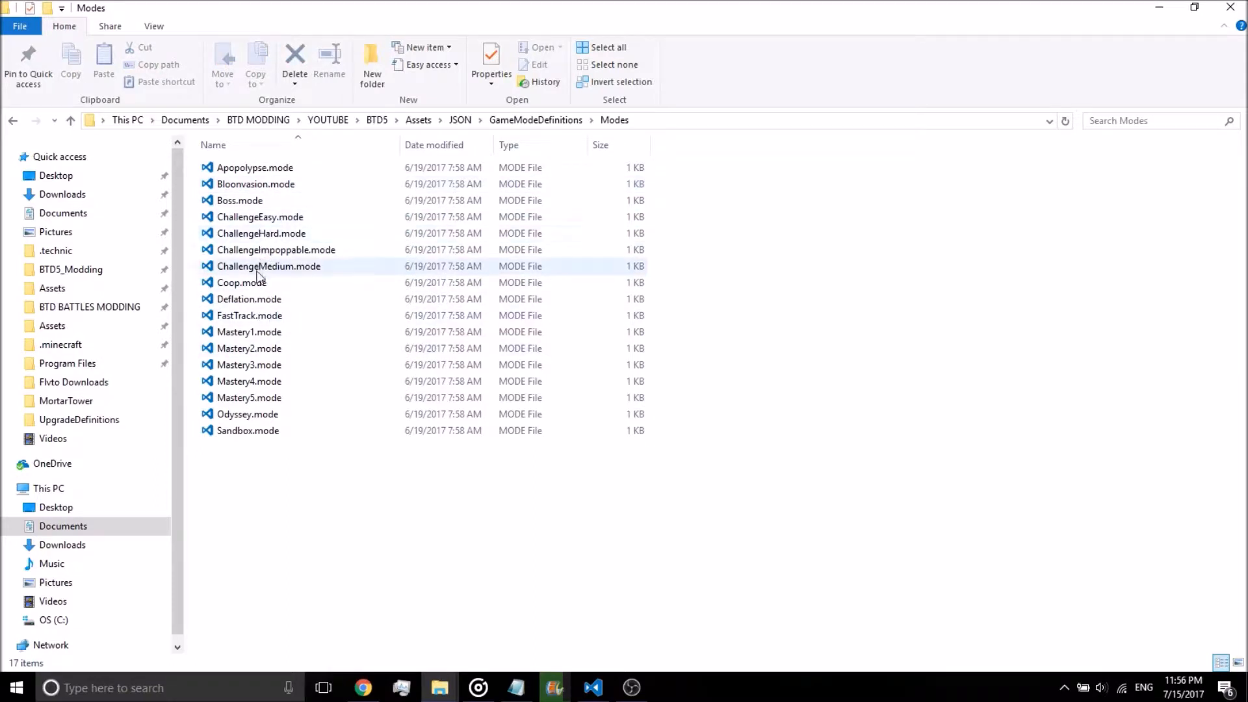
double_click(263, 252)
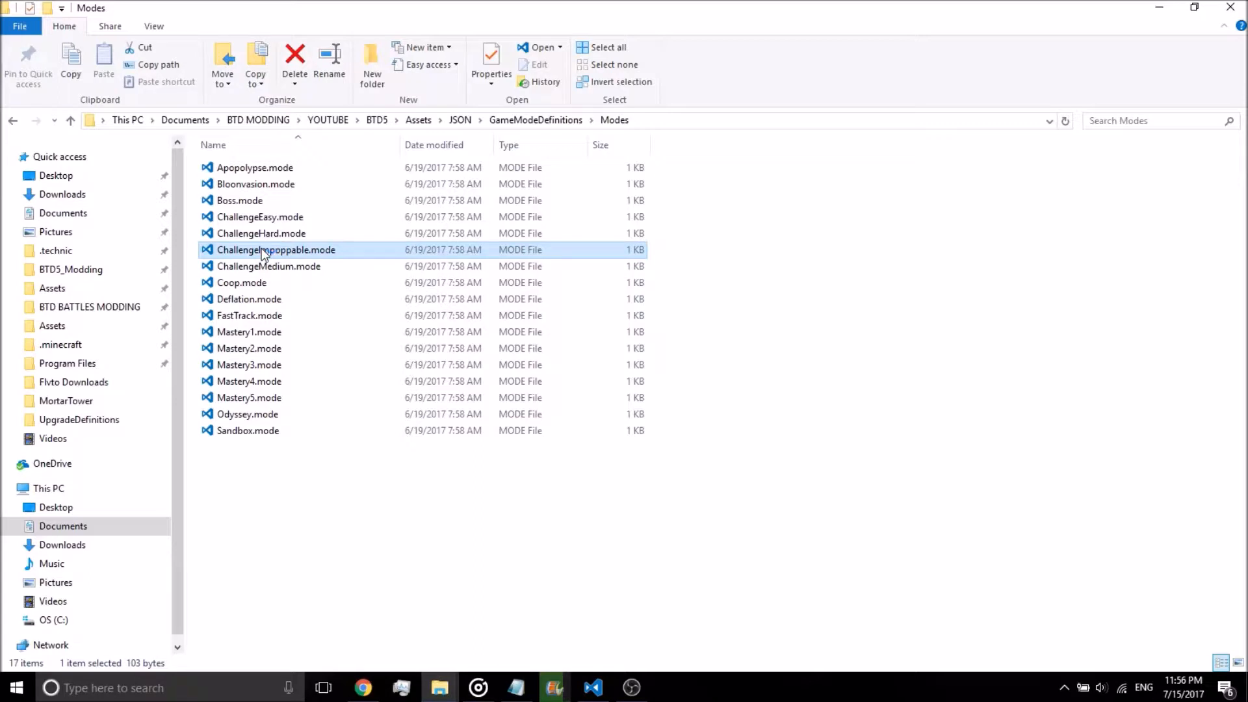
double_click(263, 251)
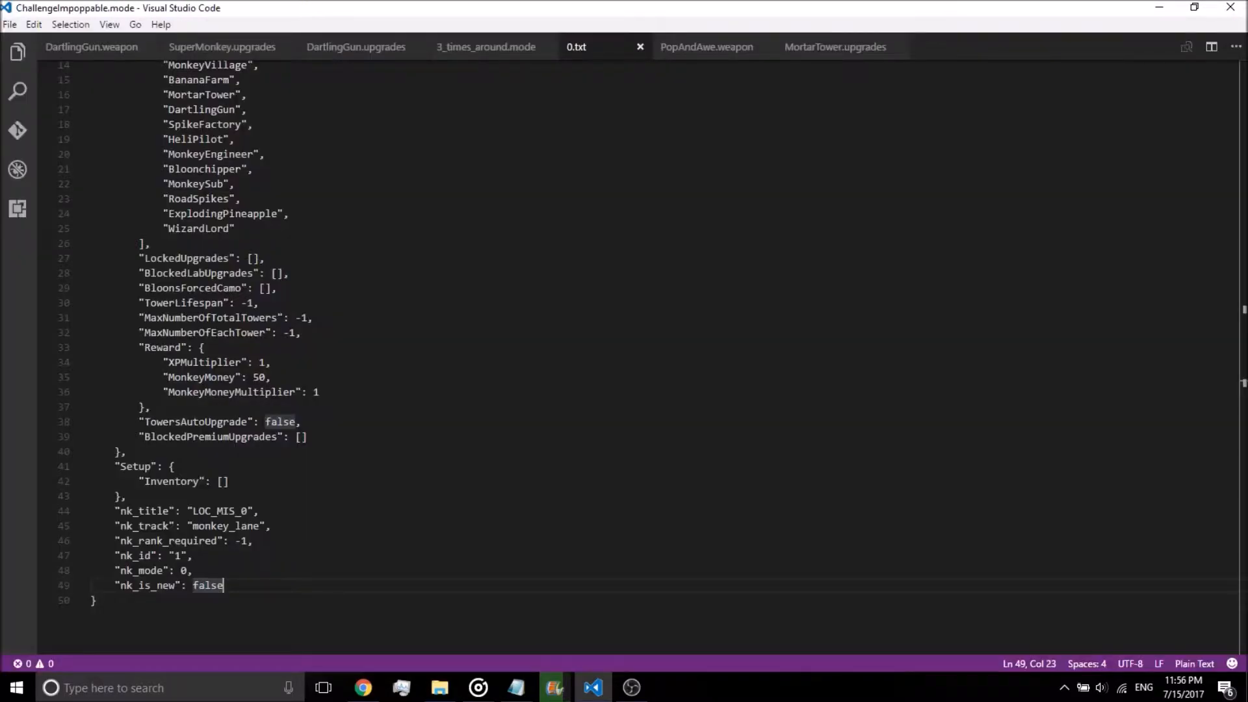
left_click_drag(163, 111, 370, 130)
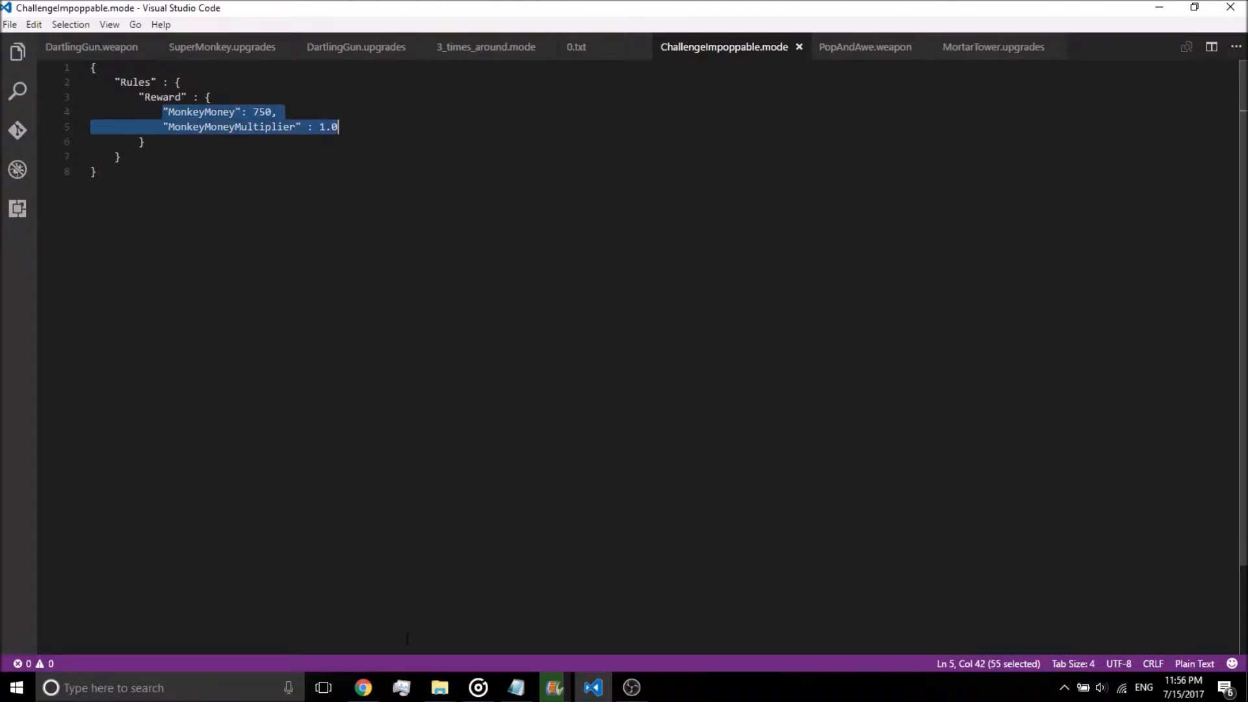
Switch back to the Modes folder in File Explorer and open Mastery5.mode in Visual Studio Code
mouse_move(439, 688)
left_click(398, 599)
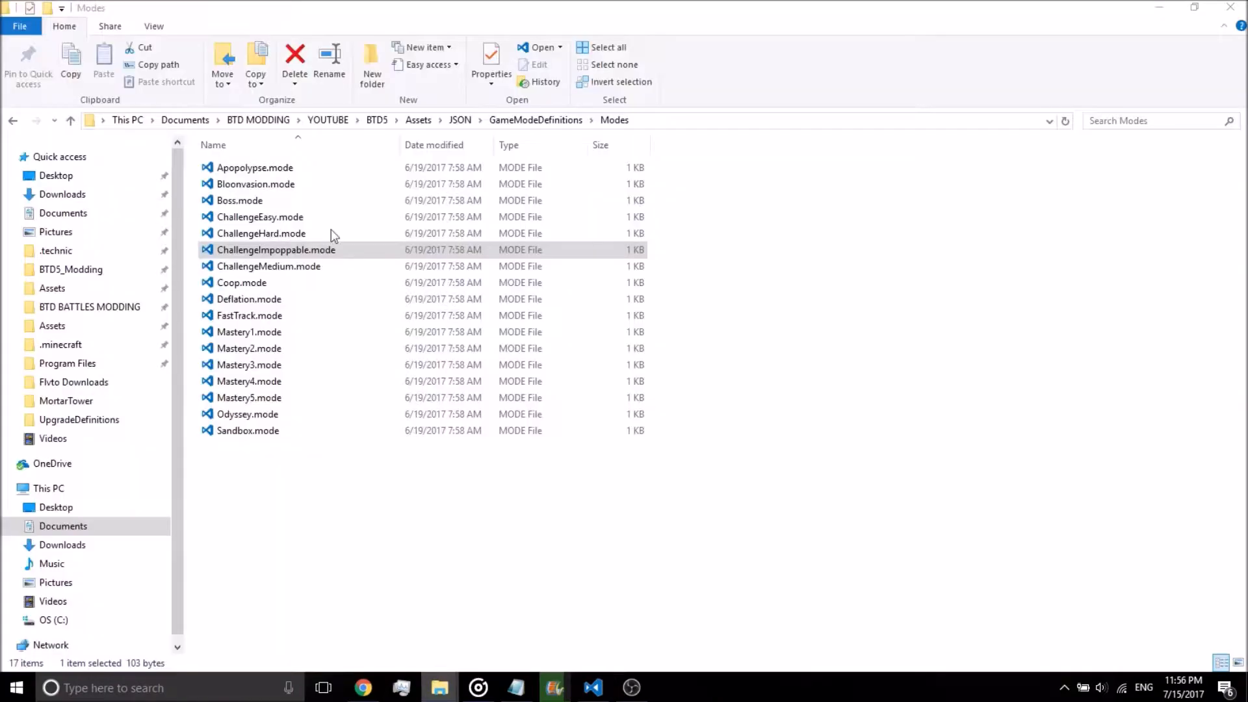
double_click(273, 397)
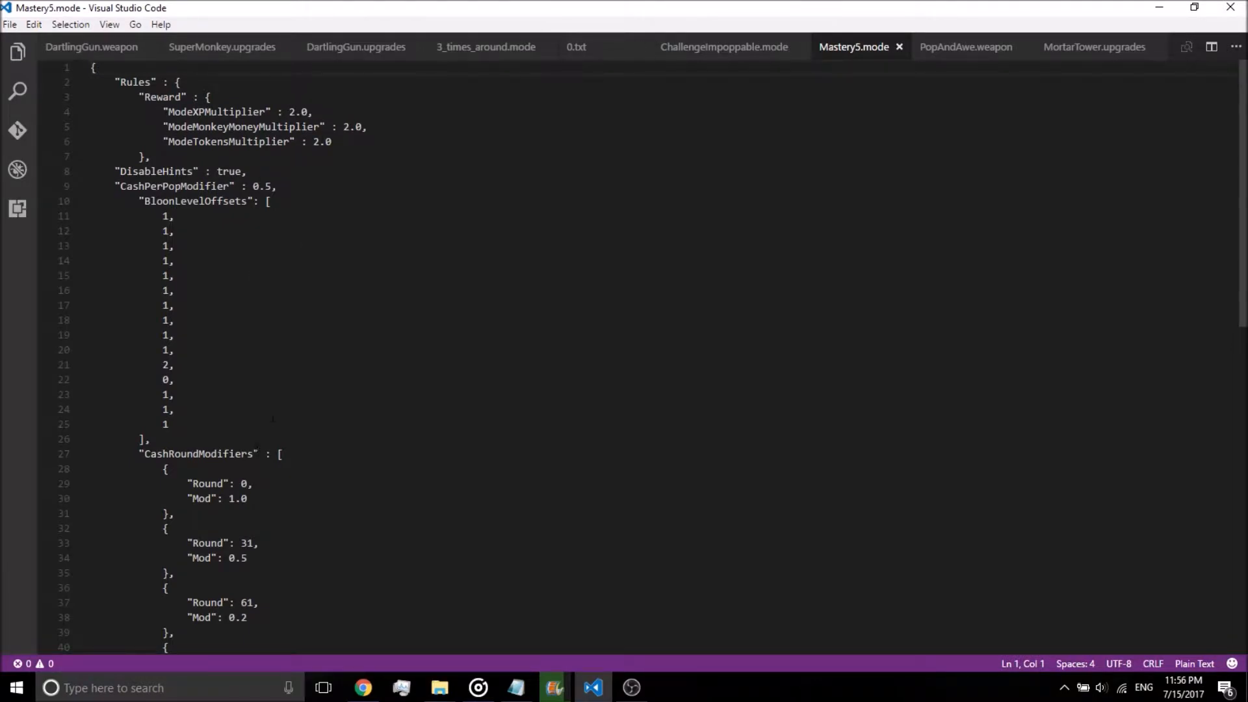
Examine the CashRoundModifiers block and the BloonLevelOffsets list in Mastery5.mode
scroll(198, 469, "down", 3)
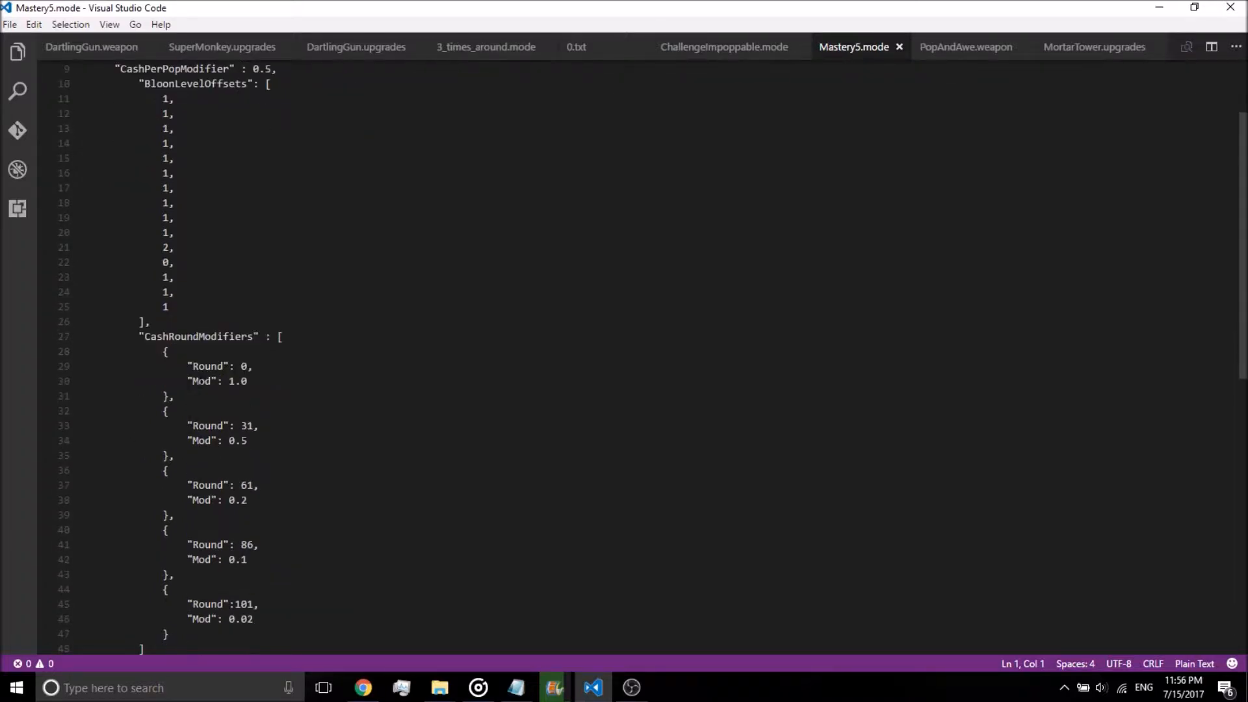
left_click_drag(182, 366, 171, 633)
scroll(322, 549, "down", 3)
scroll(321, 549, "up", 5)
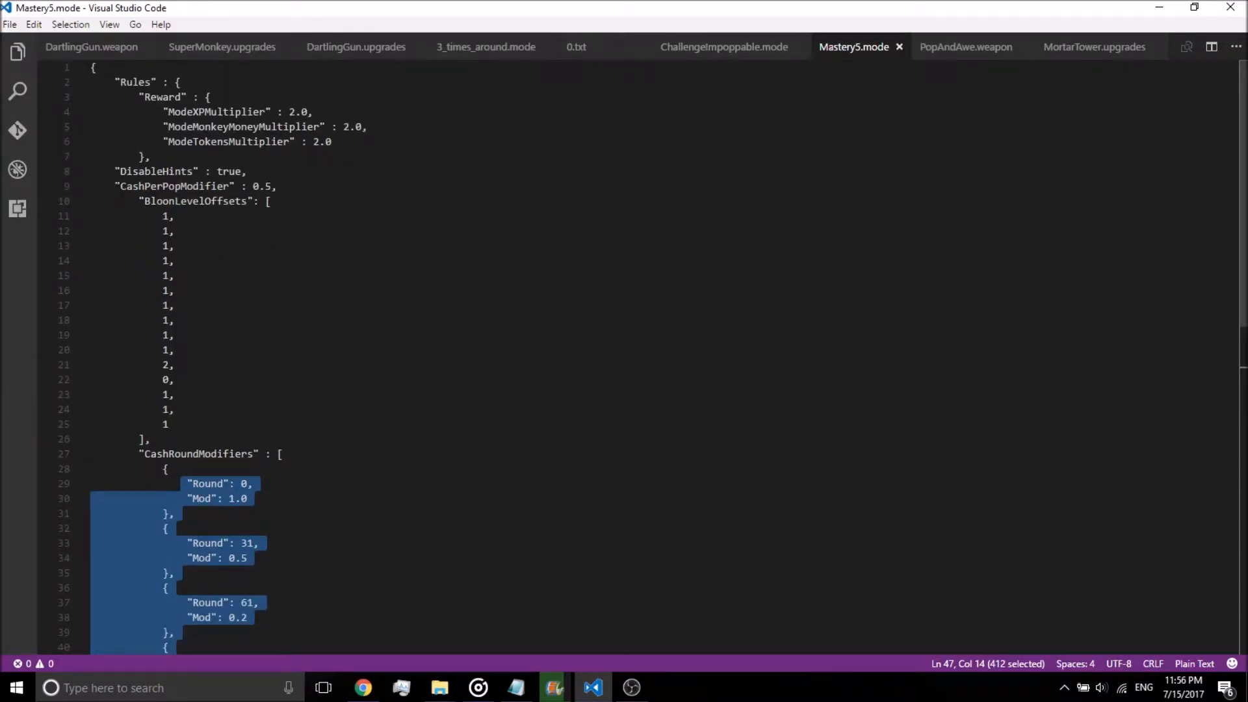
left_click_drag(139, 201, 293, 436)
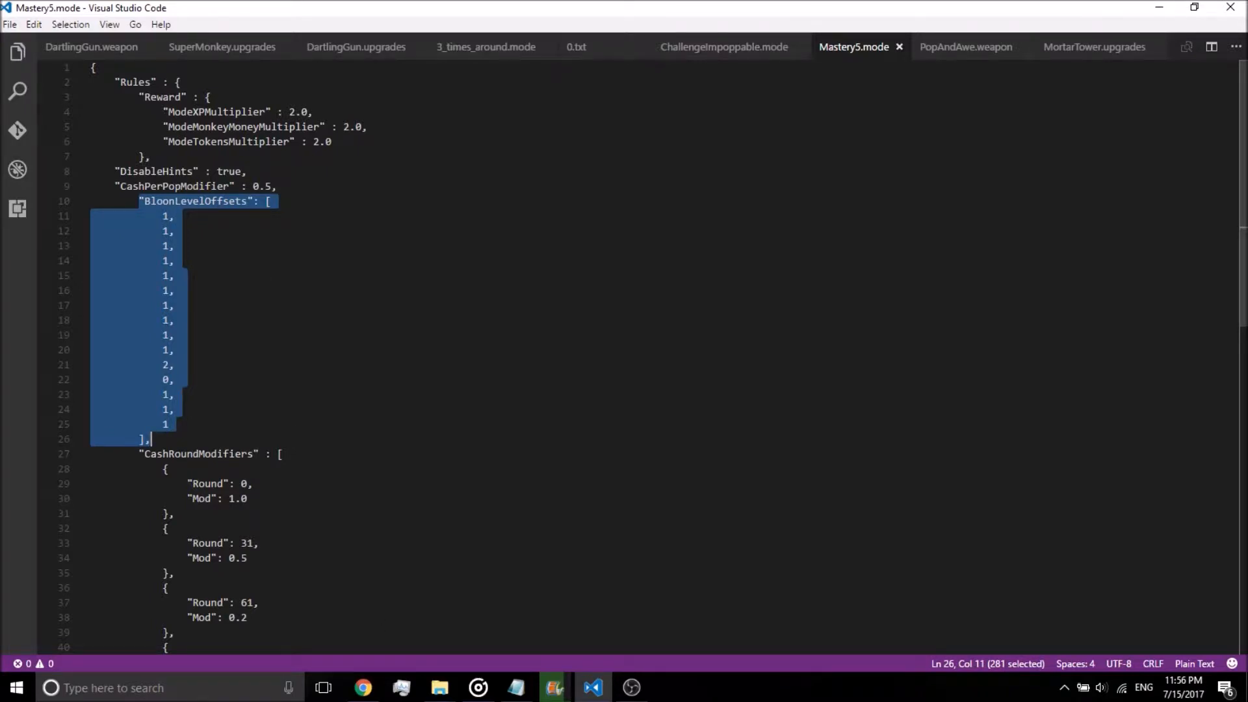
left_click(175, 217)
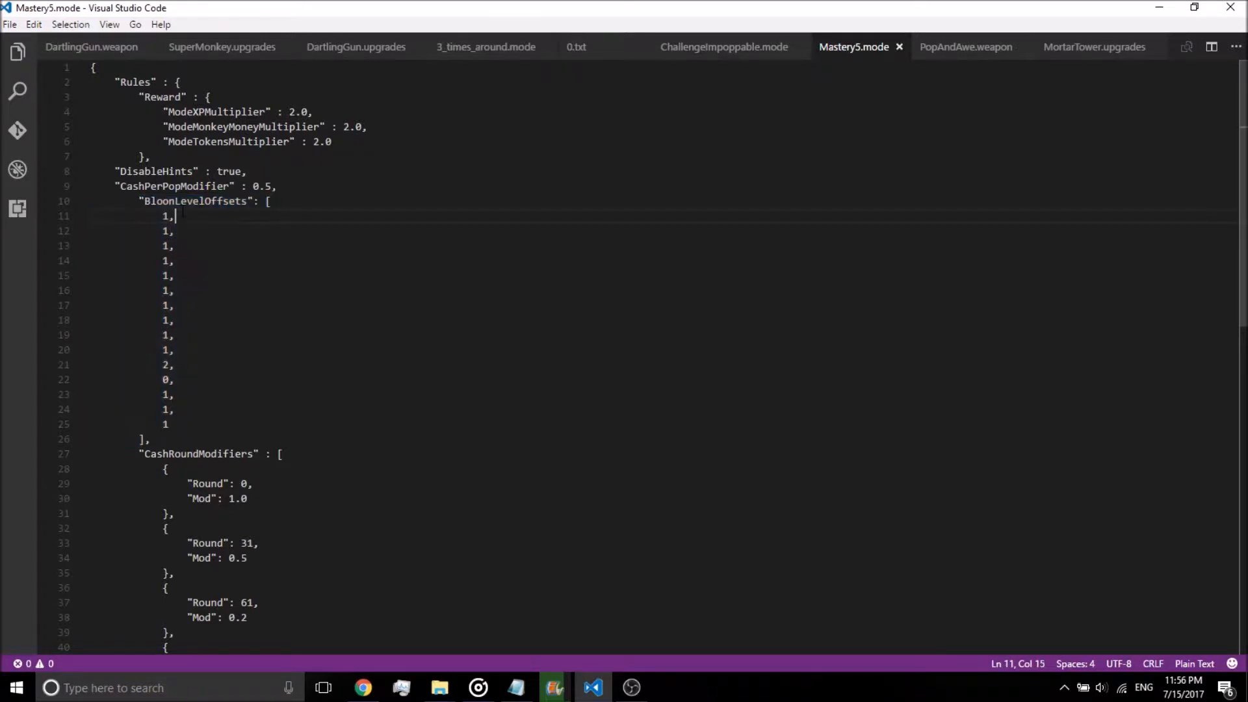
left_click_drag(163, 216, 174, 216)
left_click(188, 320)
Return to the Modes folder in File Explorer and open Odyssey.mode and Sandbox.mode in Visual Studio Code
mouse_move(453, 686)
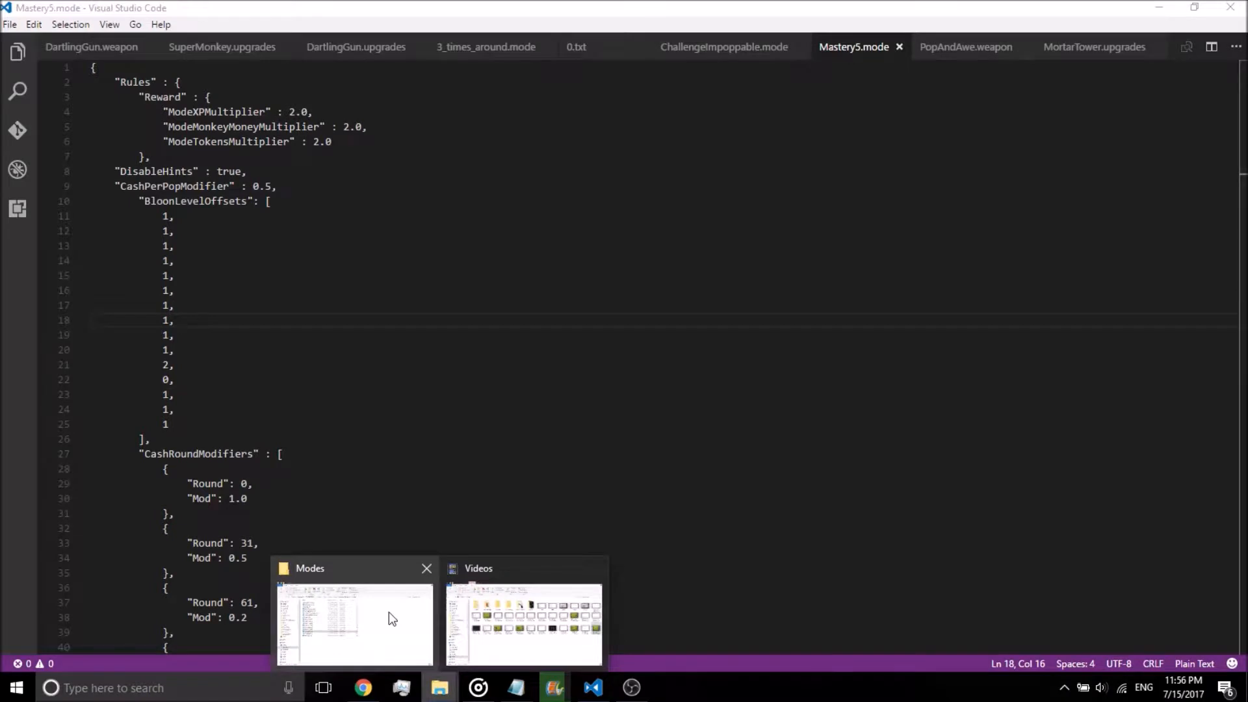
left_click(390, 607)
left_click(286, 416)
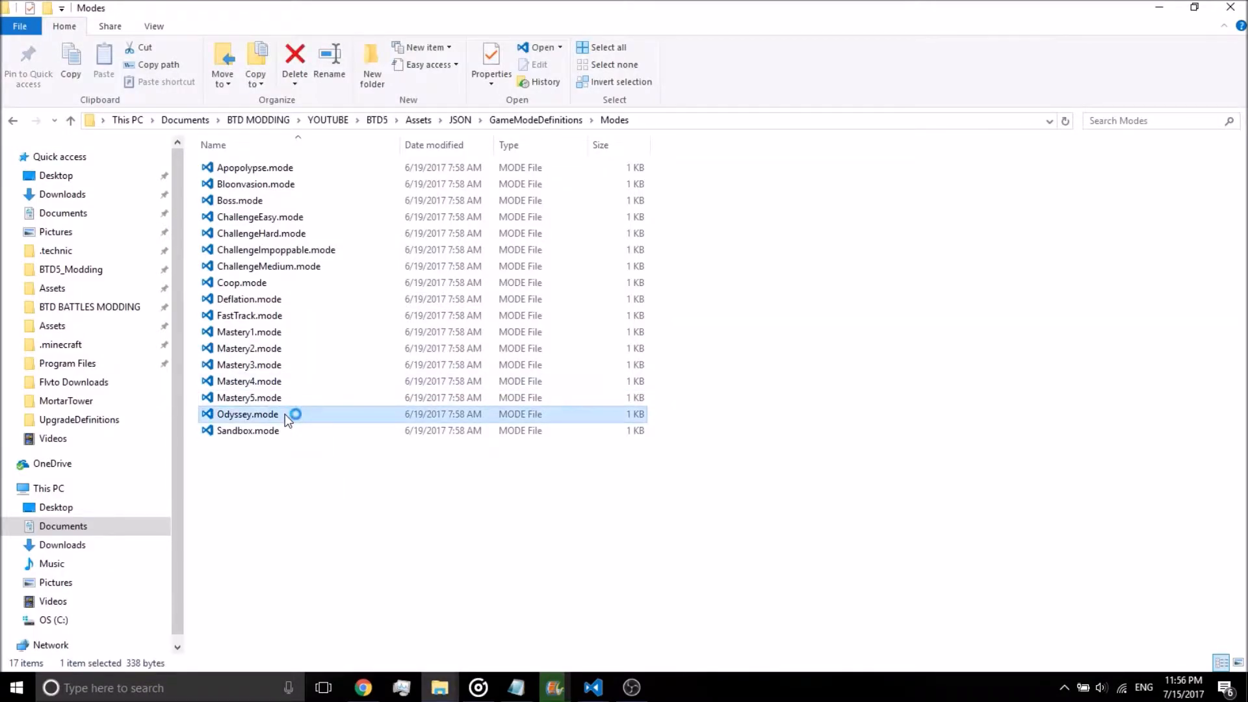
left_click(293, 432)
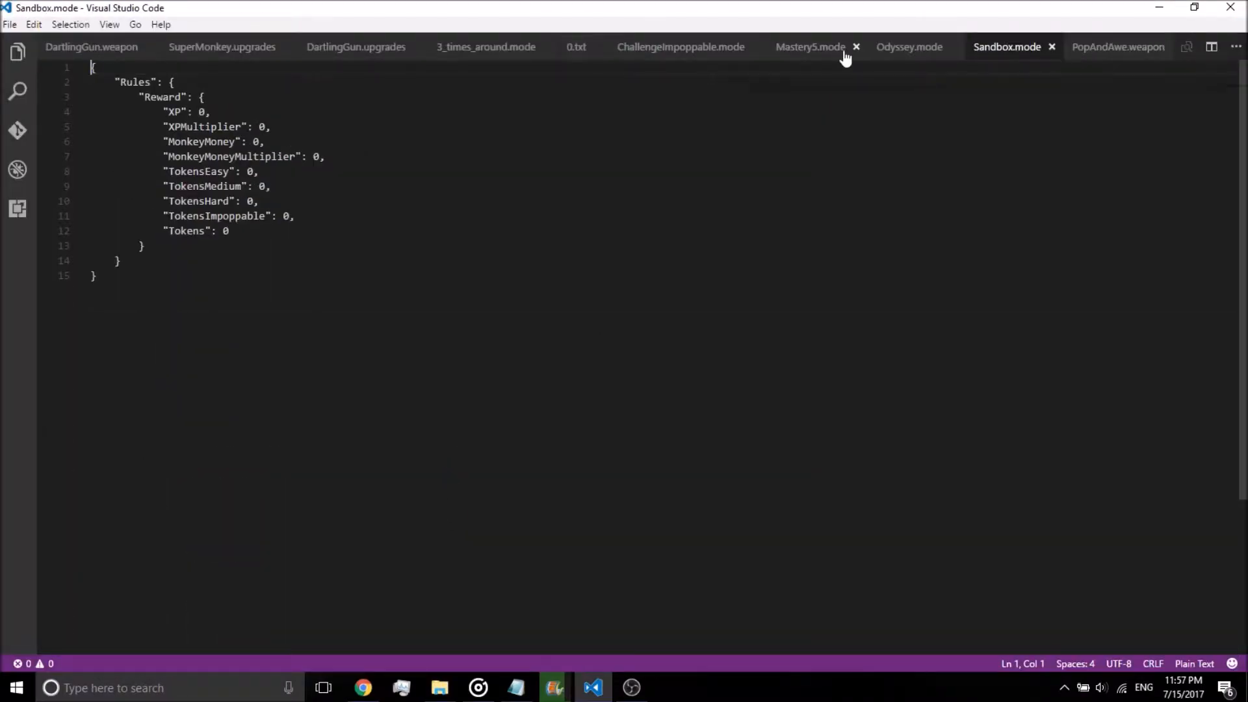
Examine the reward entries in Odyssey.mode and the rules in Sandbox.mode, especially TargetRound
left_click(898, 56)
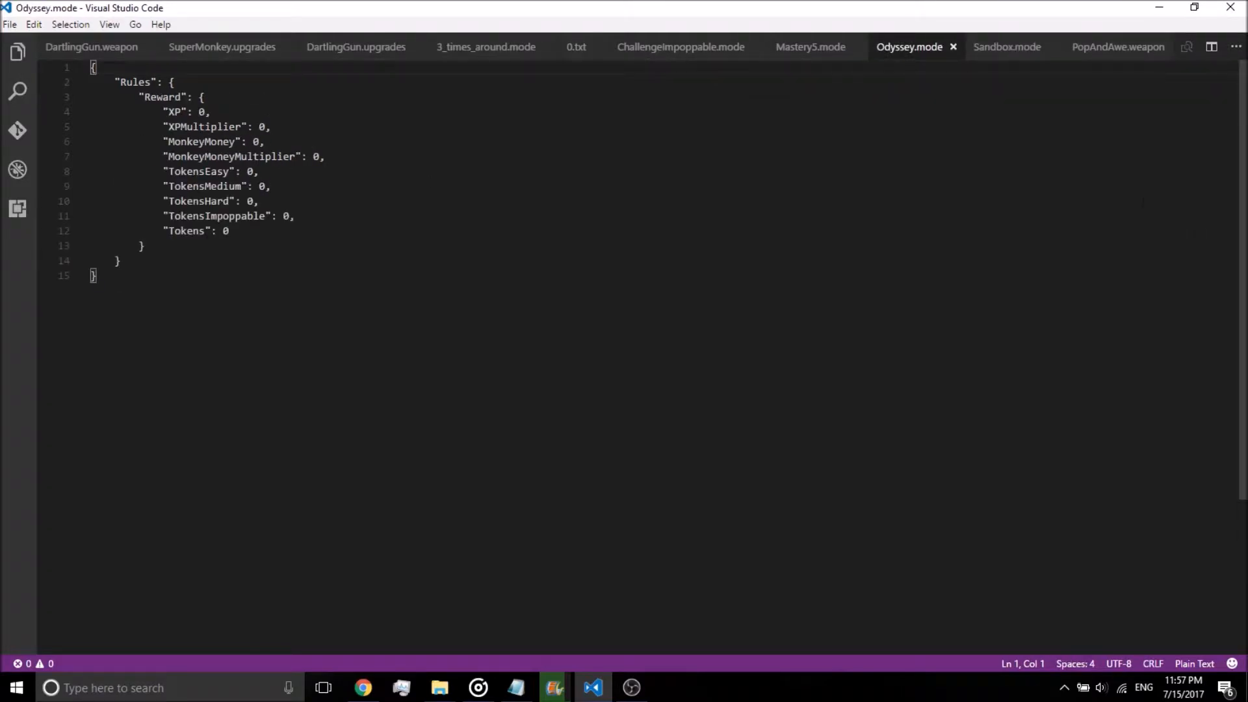
left_click(1017, 46)
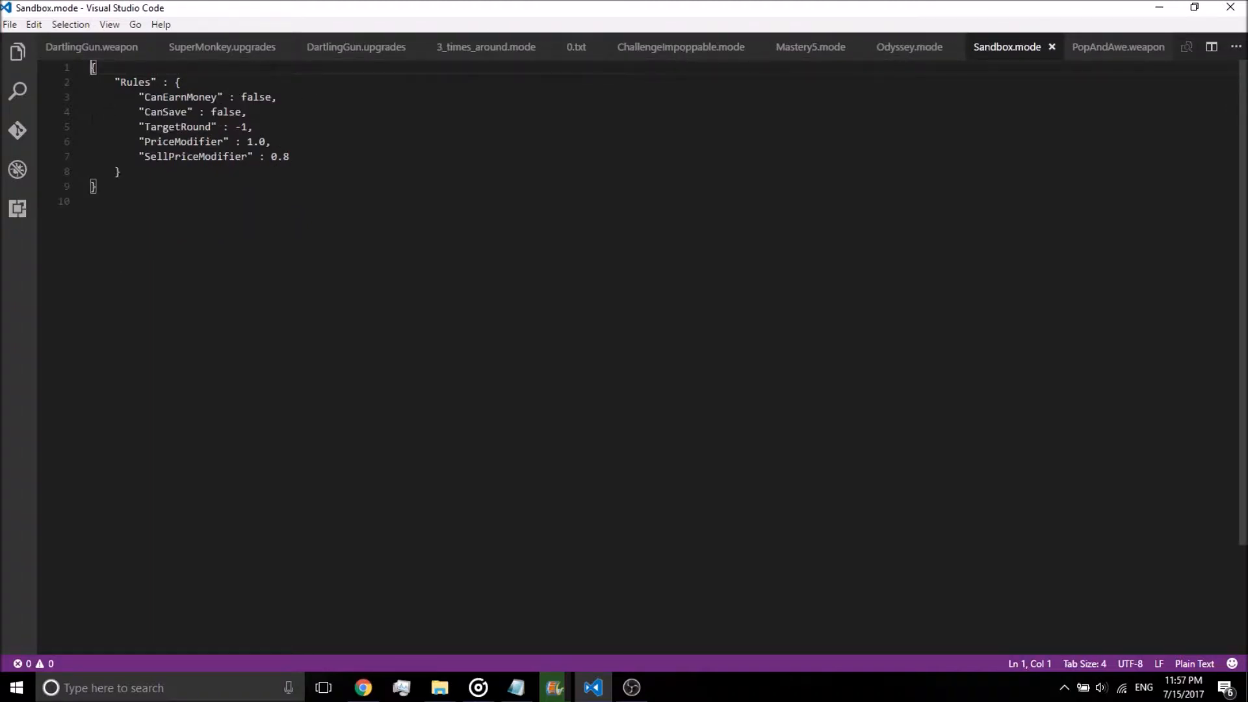
left_click_drag(116, 126, 255, 127)
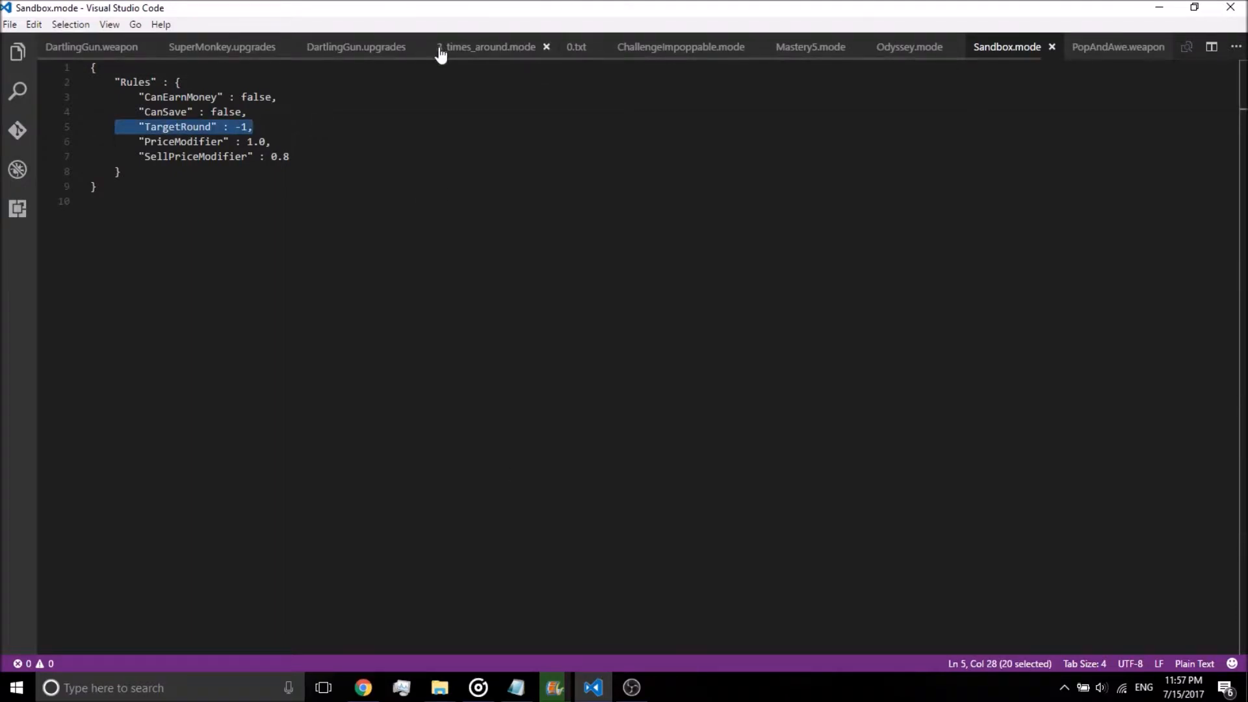
Close all open mode, mission, weapon and upgrade files in the editor
middle_click(474, 52)
middle_click(476, 56)
middle_click(479, 56)
middle_click(556, 62)
middle_click(555, 62)
middle_click(502, 52)
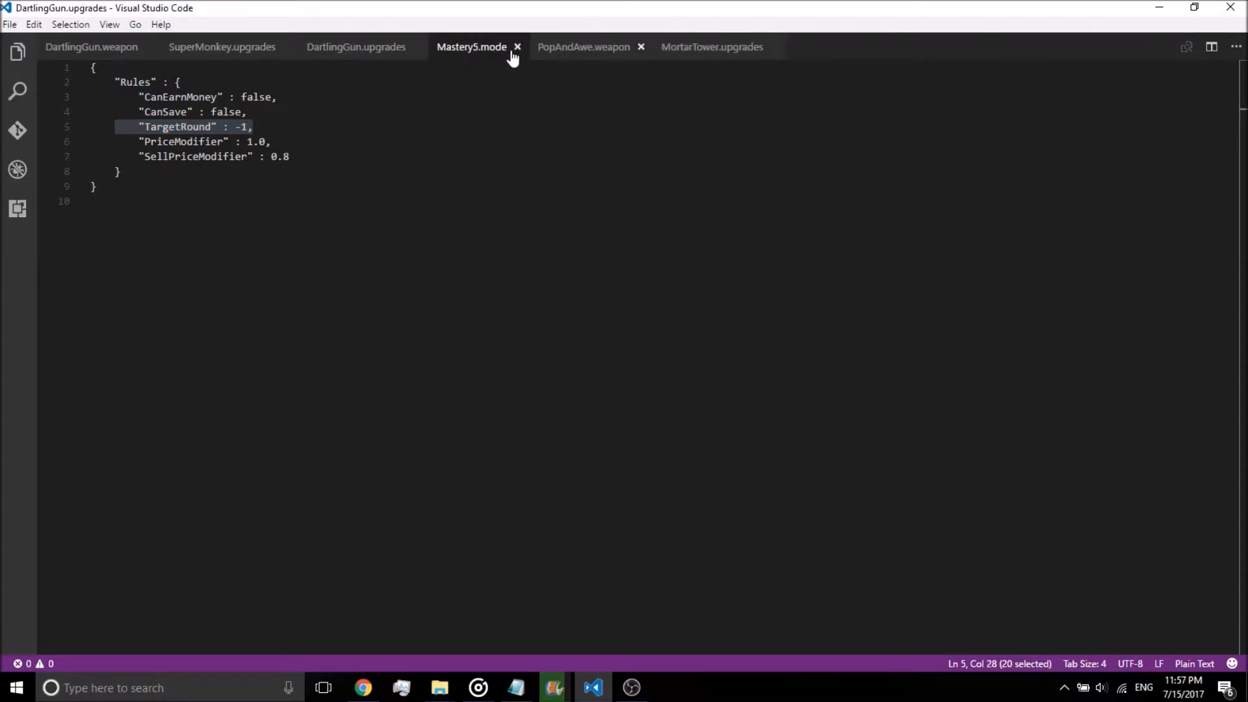
middle_click(514, 57)
middle_click(514, 55)
middle_click(403, 50)
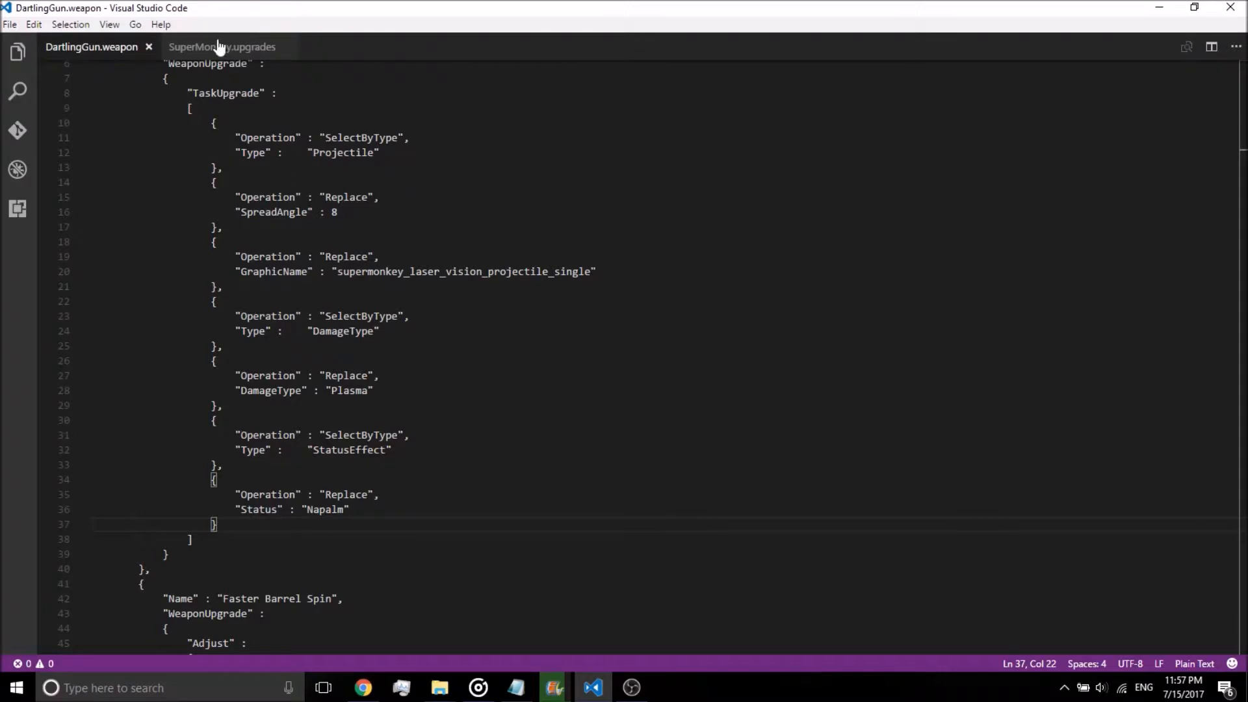
middle_click(213, 44)
middle_click(124, 54)
Switch to File Explorer and open wizard_lord.mode from the special_missions folder of GameModeDefinitions in Visual Studio Code
left_click(437, 687)
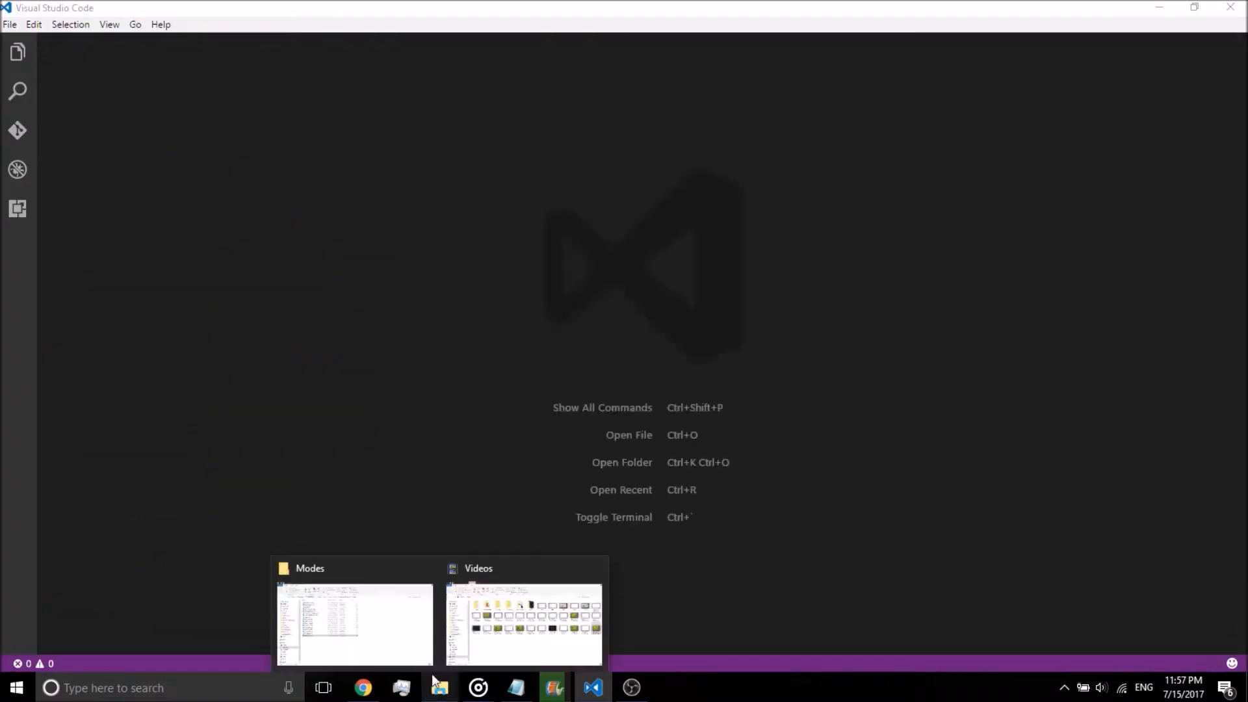
left_click(395, 650)
left_click(529, 118)
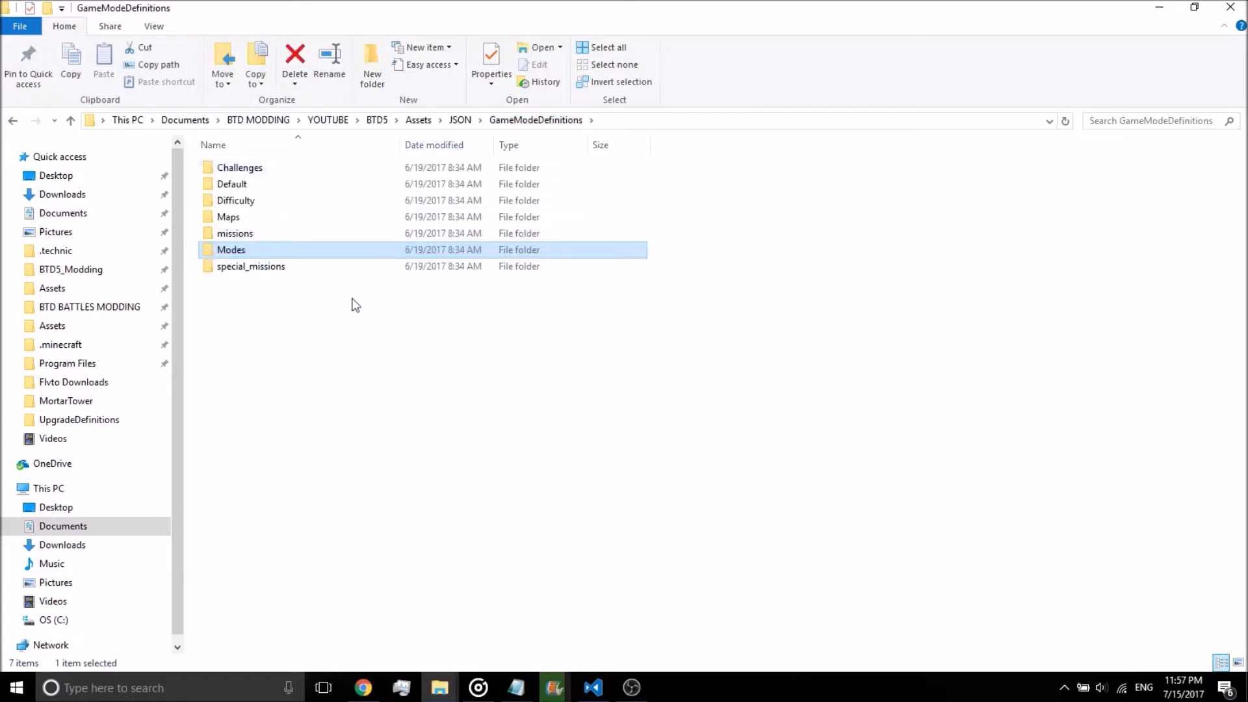
left_click(334, 267)
double_click(334, 268)
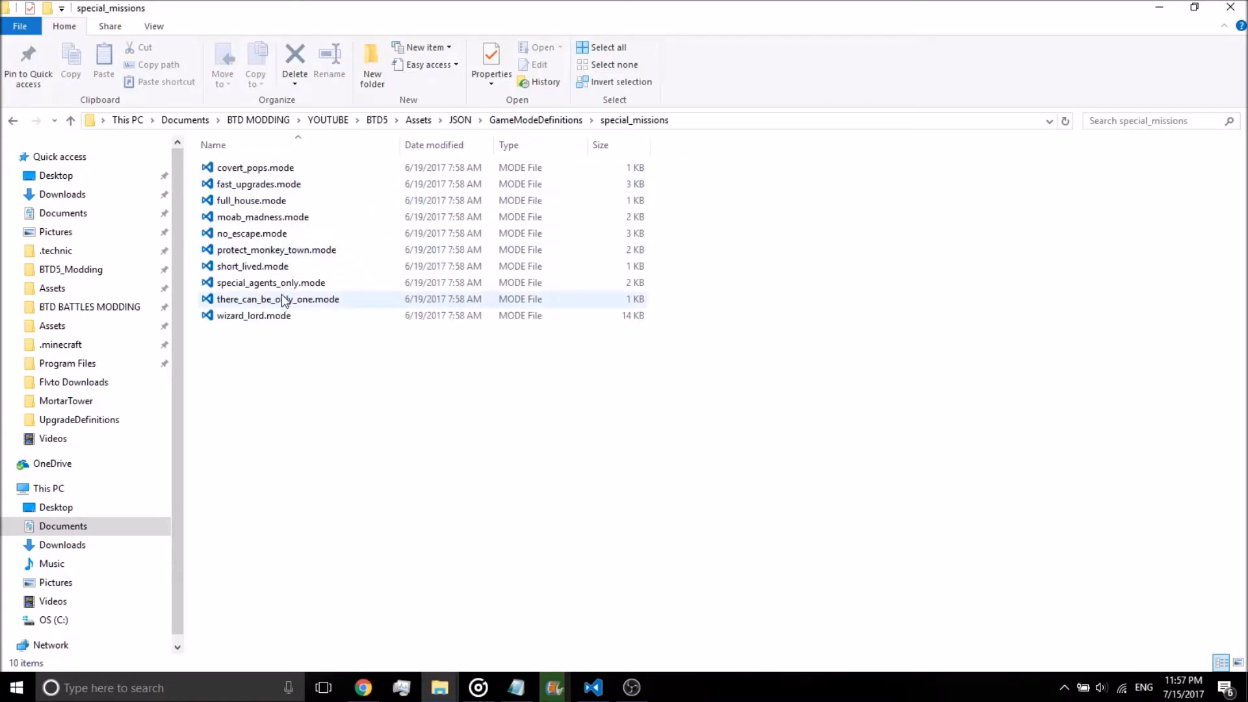
double_click(343, 320)
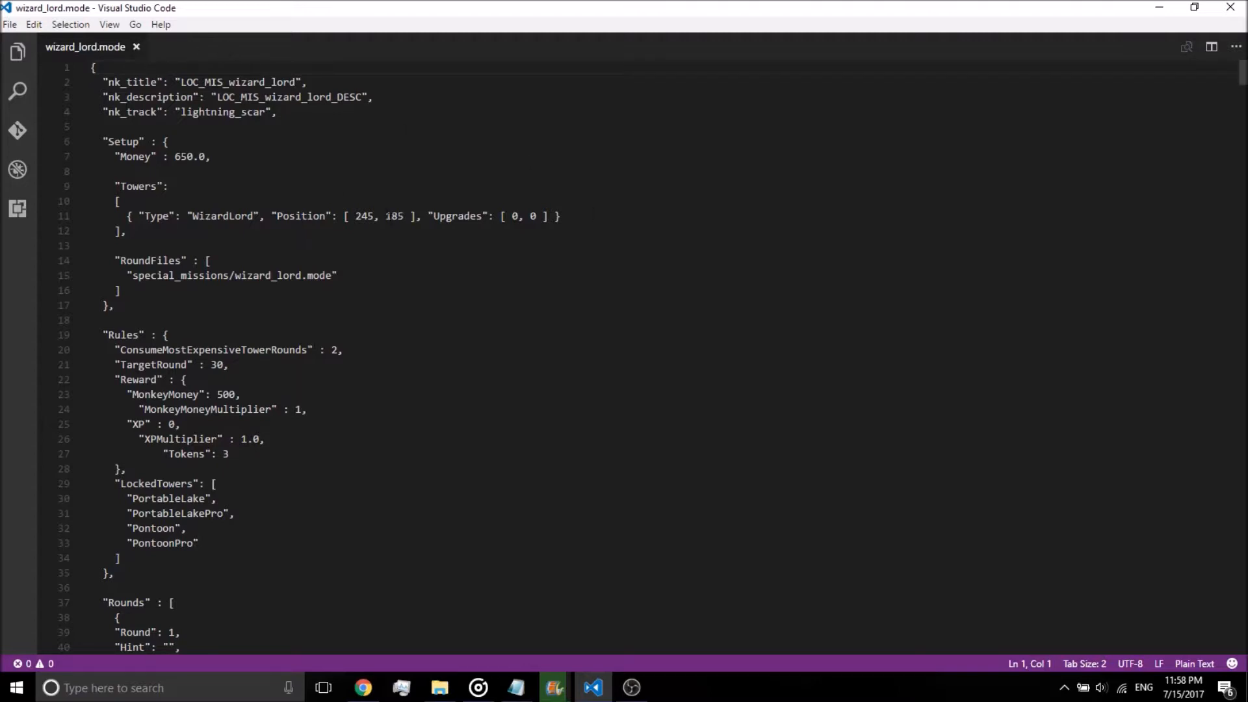
Examine the pre-placed tower entry under Setup and the first round's definition under Rounds in wizard_lord.mode
left_click(127, 216)
left_click_drag(114, 186, 116, 246)
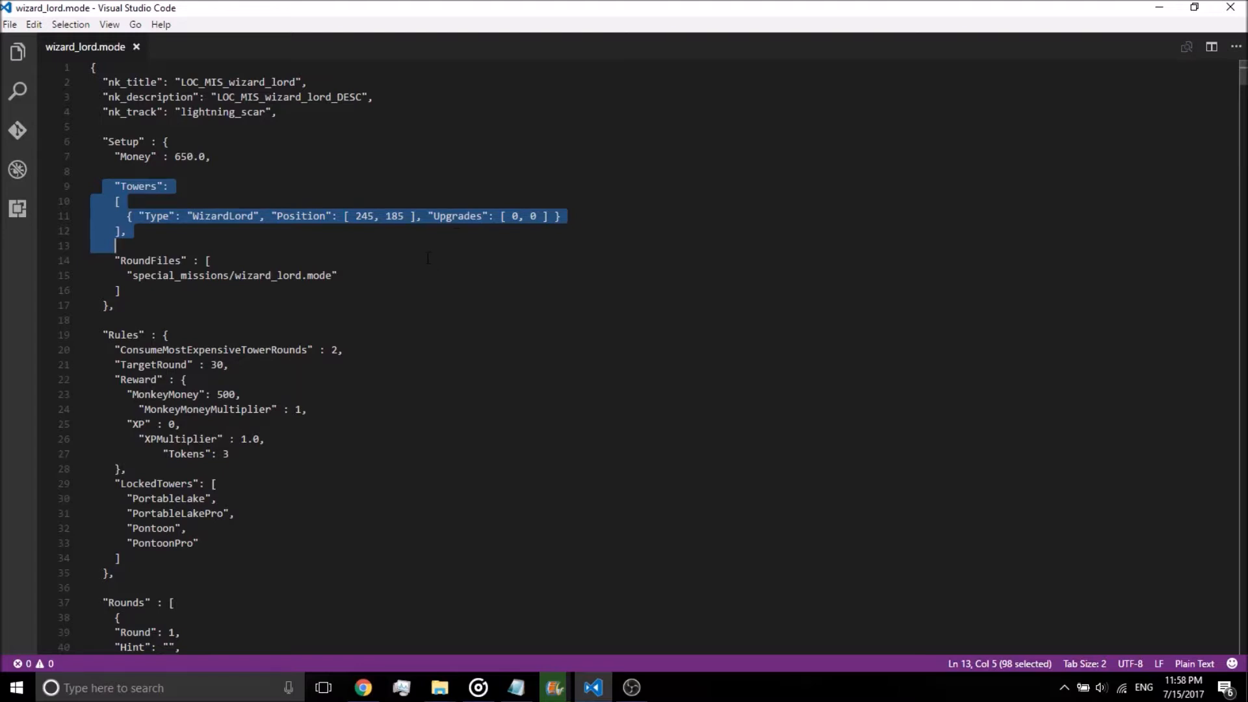
scroll(428, 258, "down", 4)
scroll(427, 258, "down", 4)
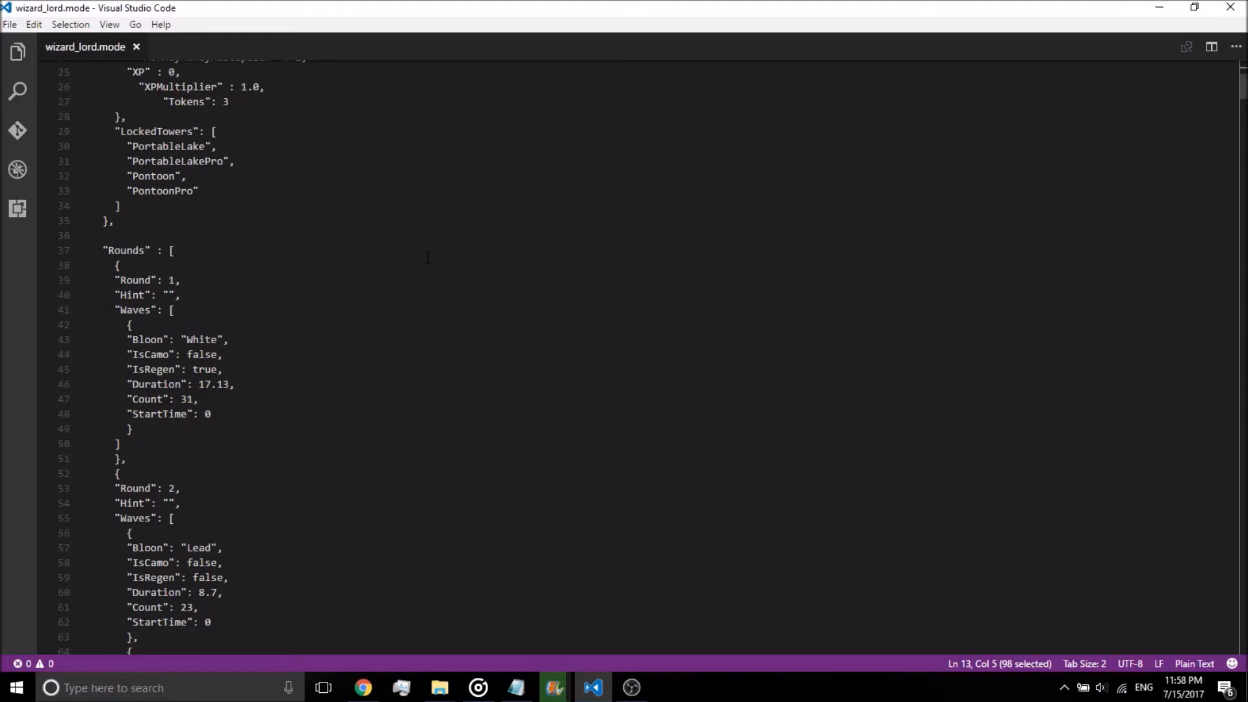
scroll(427, 259, "down", 3)
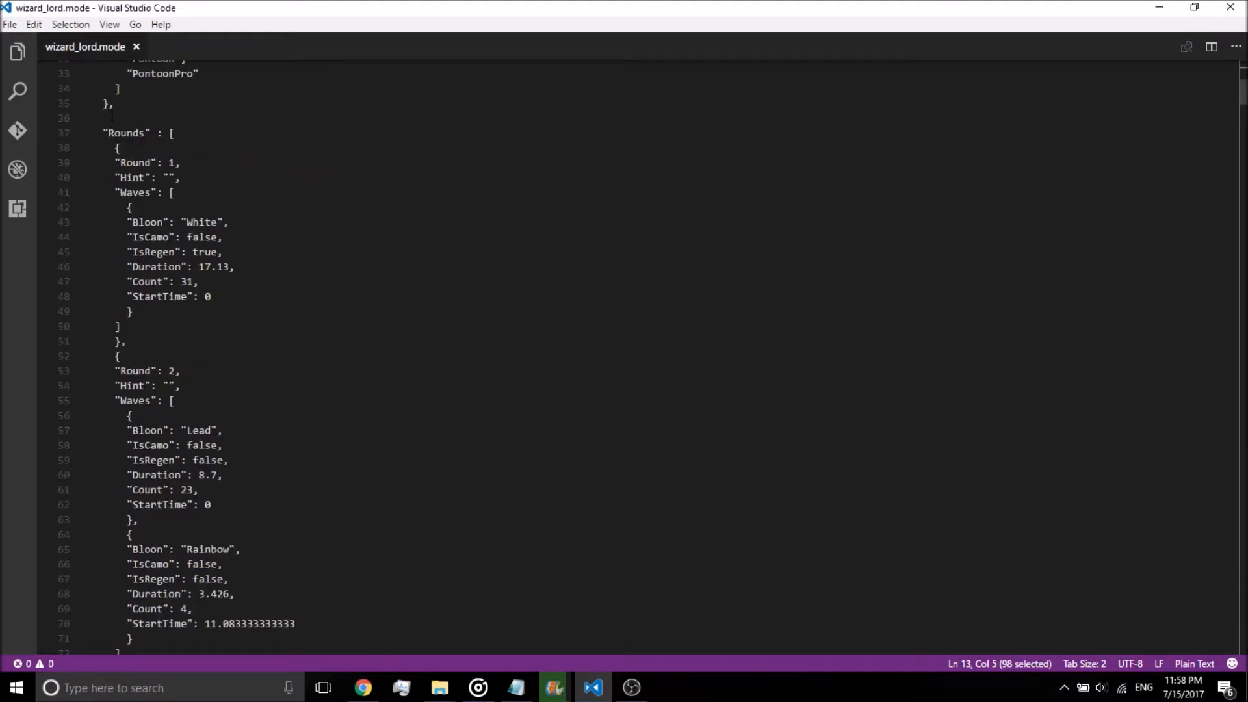
left_click_drag(92, 133, 223, 344)
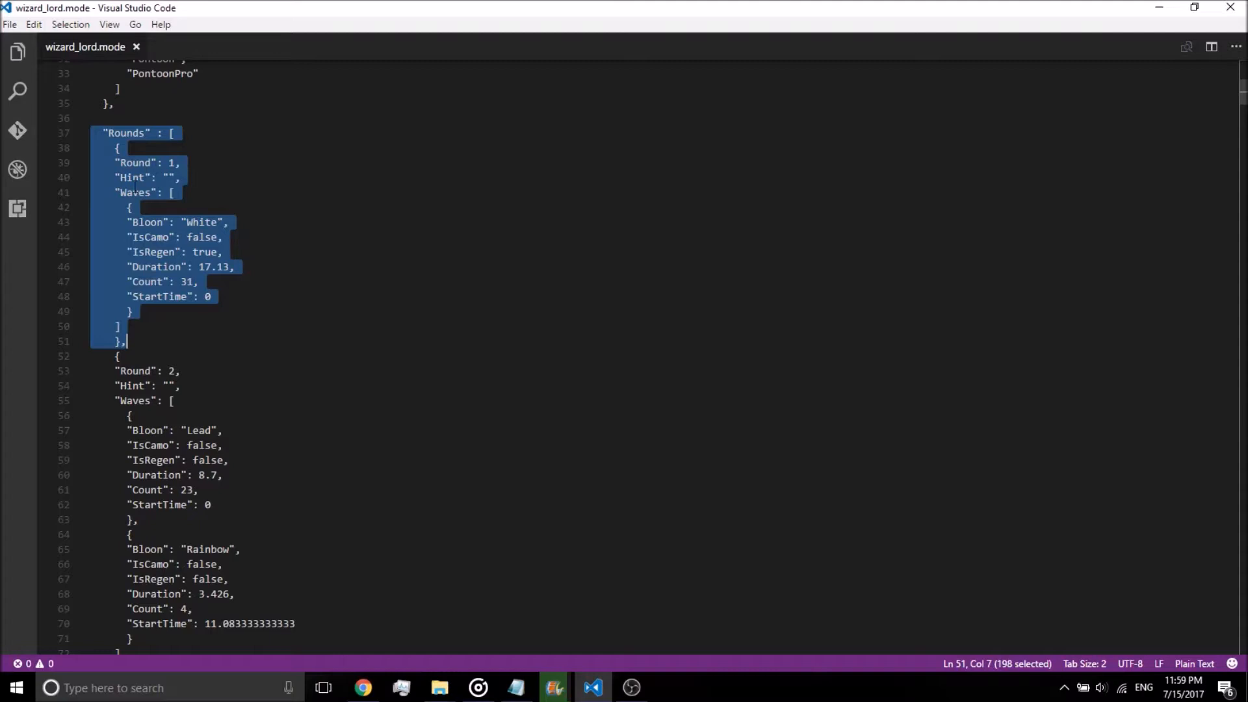
Examine the Bloon, IsCamo and IsRegen properties of round 1's wave and look over the following rounds
left_click(229, 222)
left_click_drag(114, 221, 223, 251)
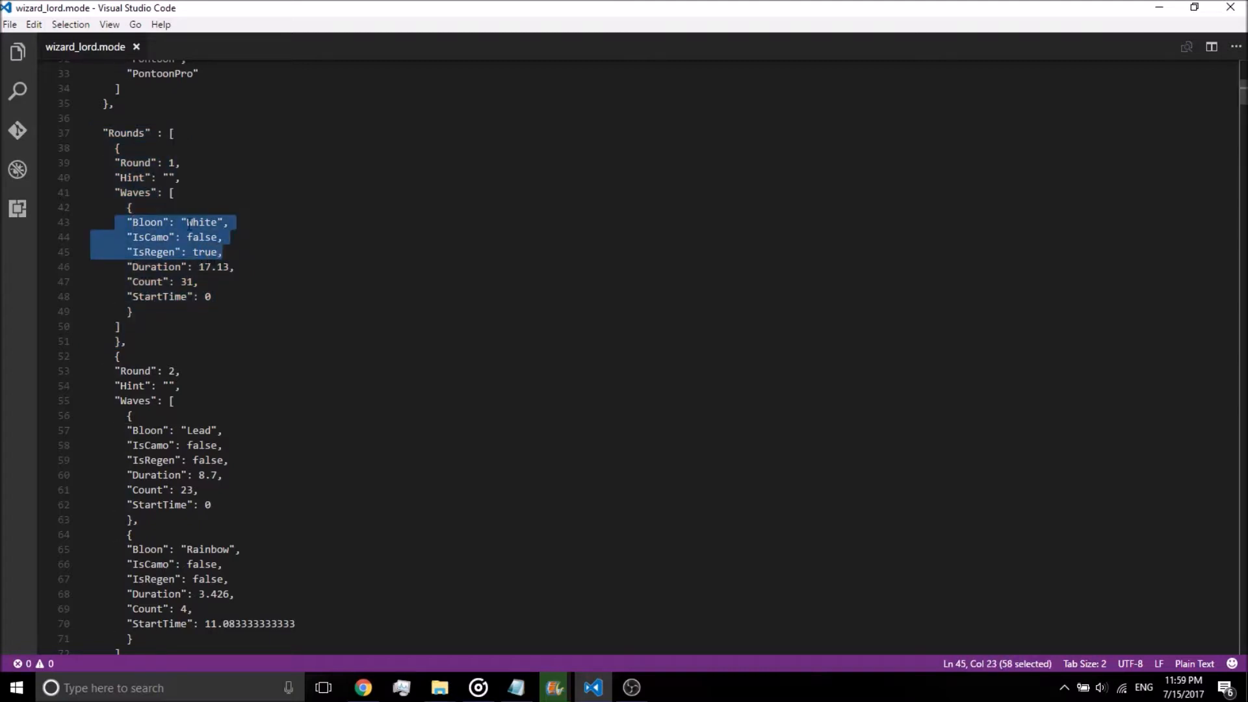
left_click(187, 222)
left_click_drag(133, 282, 223, 252)
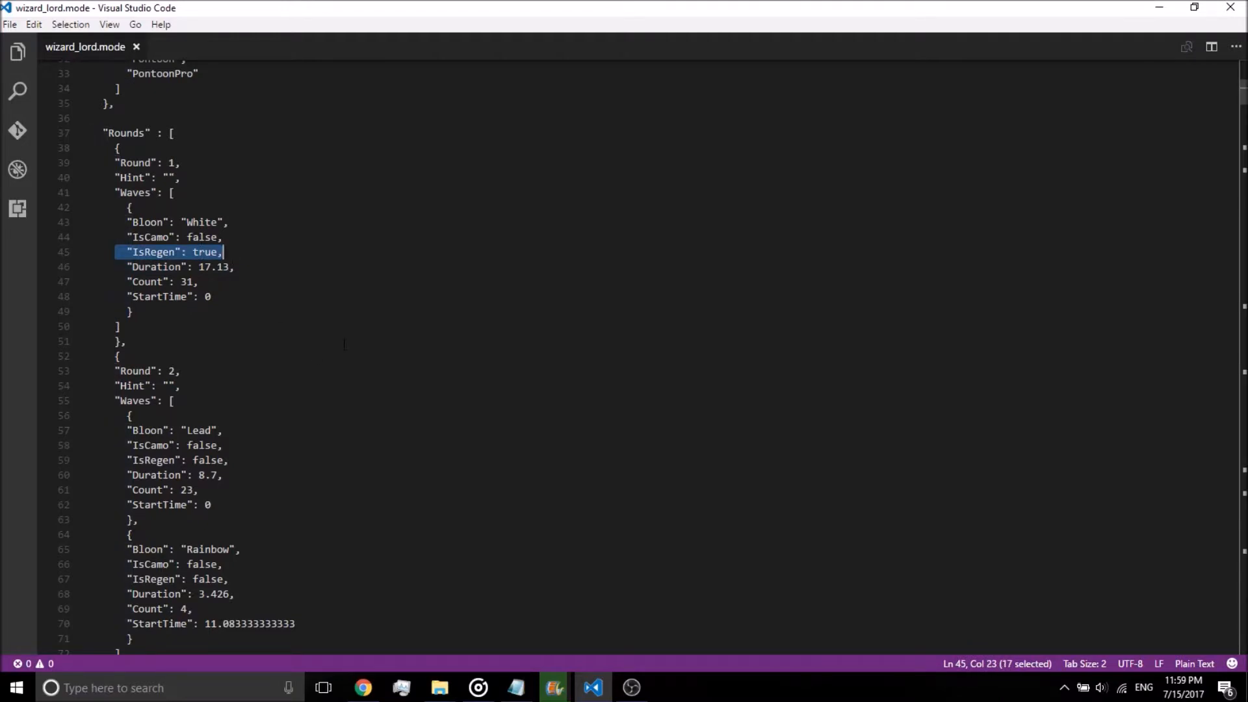
scroll(344, 344, "down", 15)
left_click(507, 337)
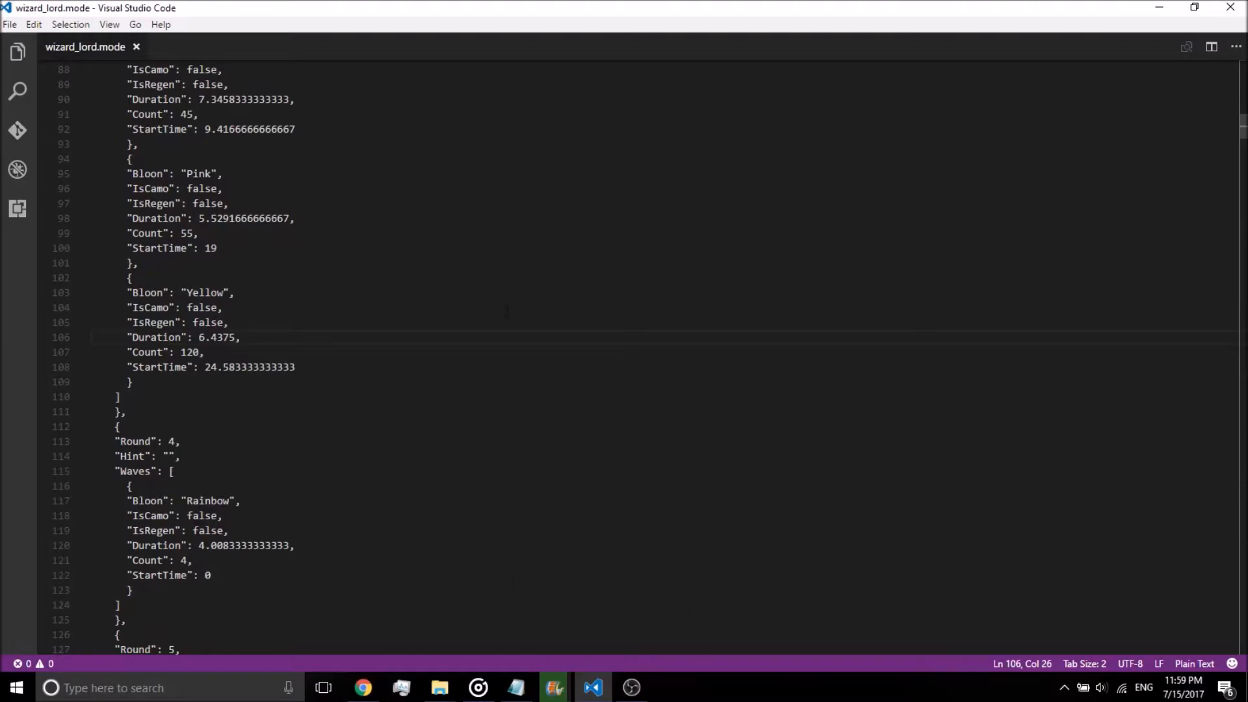
Return to GameModeDefinitions in File Explorer, check the contents of the Challenges folder, and open the Default folder
mouse_move(440, 687)
left_click(390, 578)
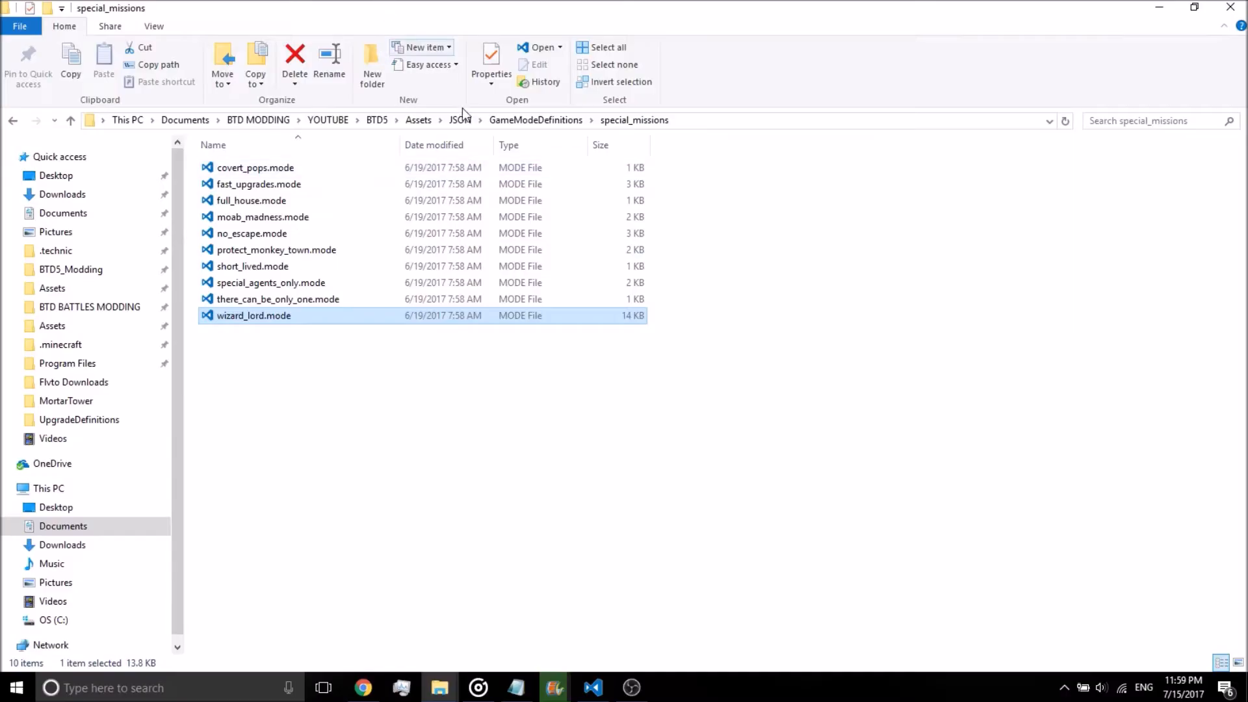
left_click(520, 121)
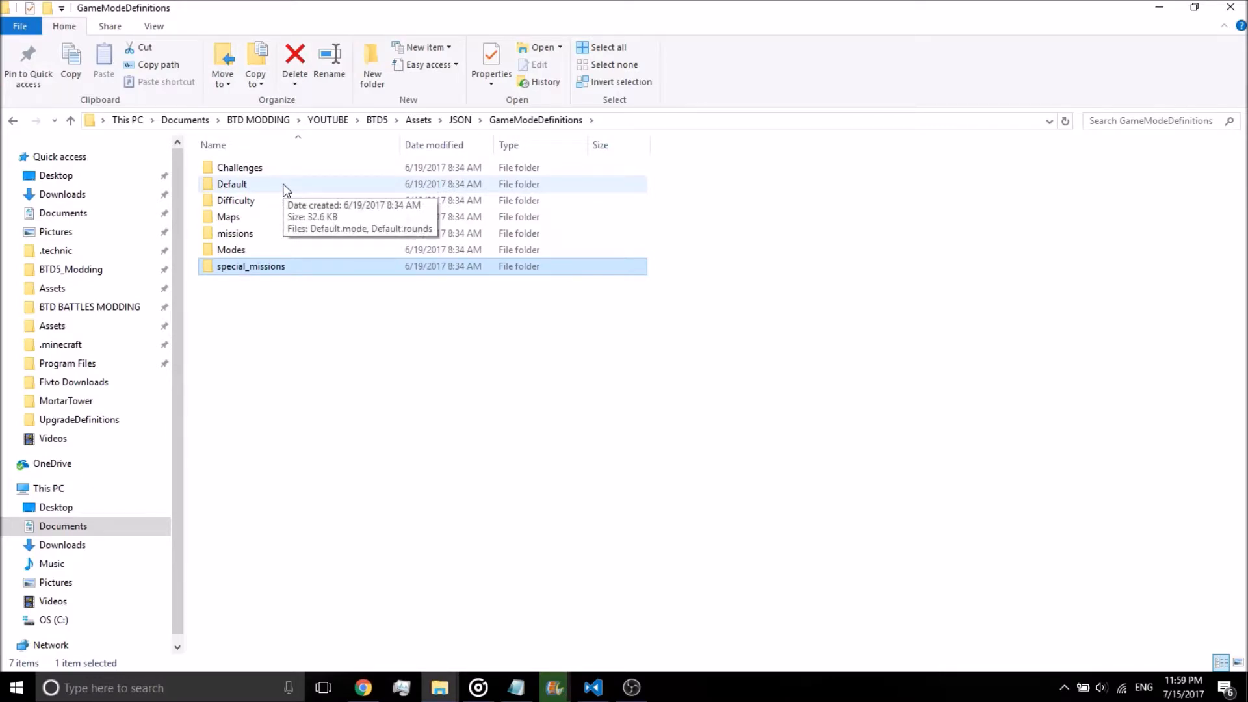
double_click(292, 169)
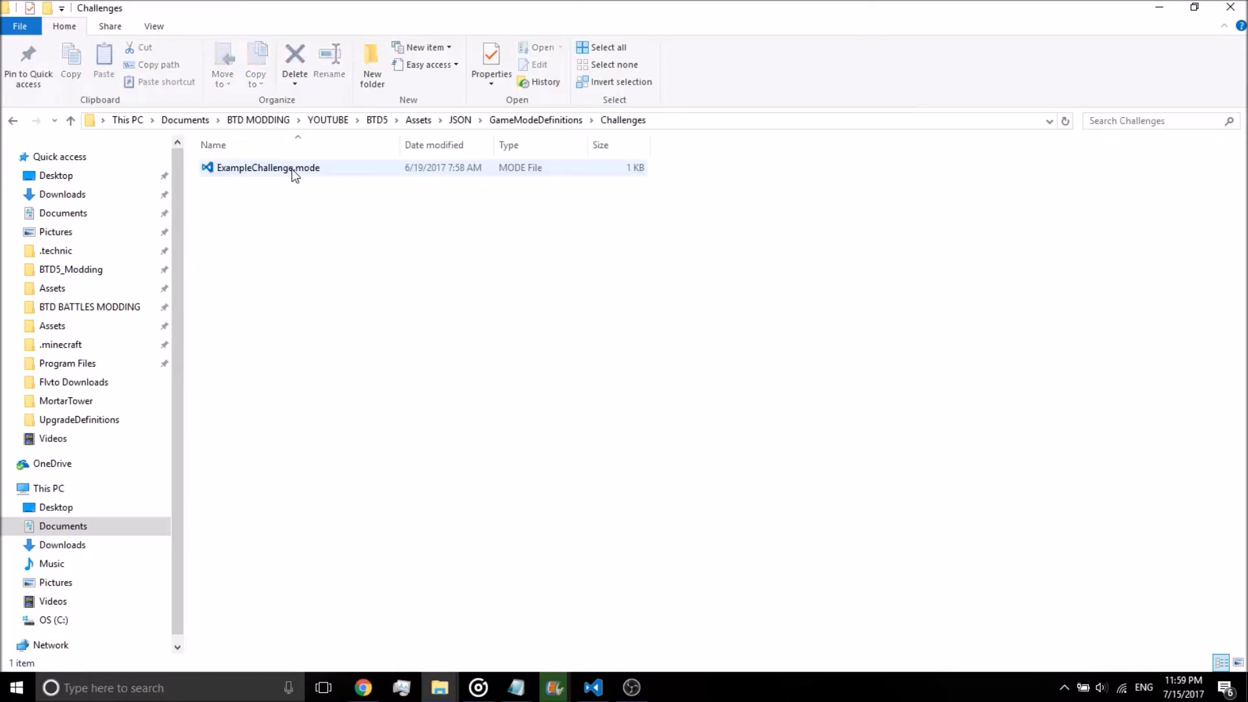
left_click(13, 121)
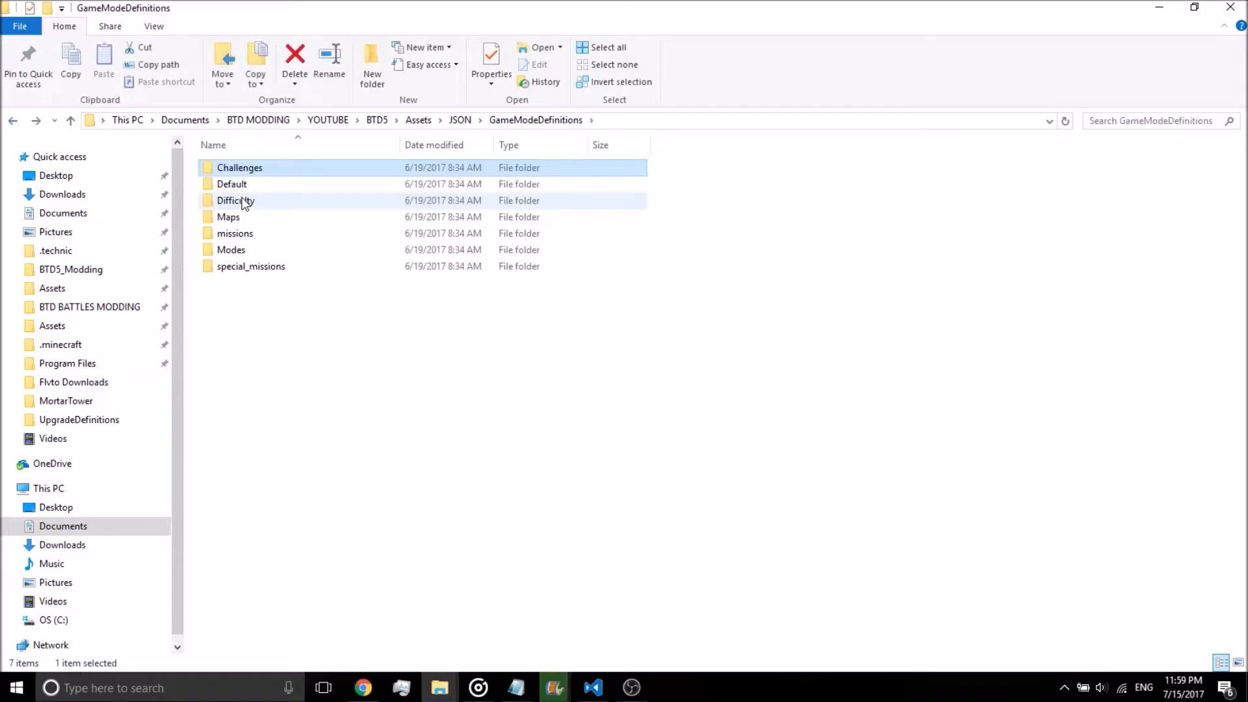
double_click(267, 189)
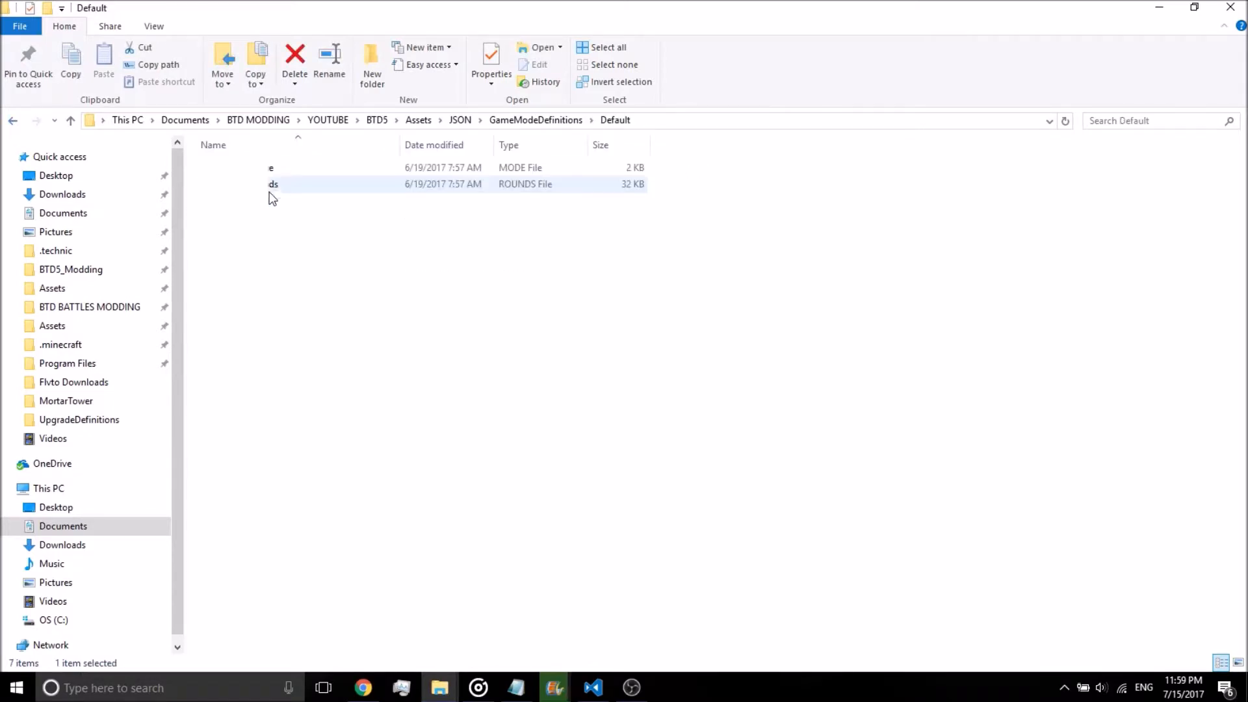
Open Default.rounds and Default.mode from the Default folder and examine Default.mode's Health, Money, StartRound and RoundFiles entries under Setup
double_click(301, 184)
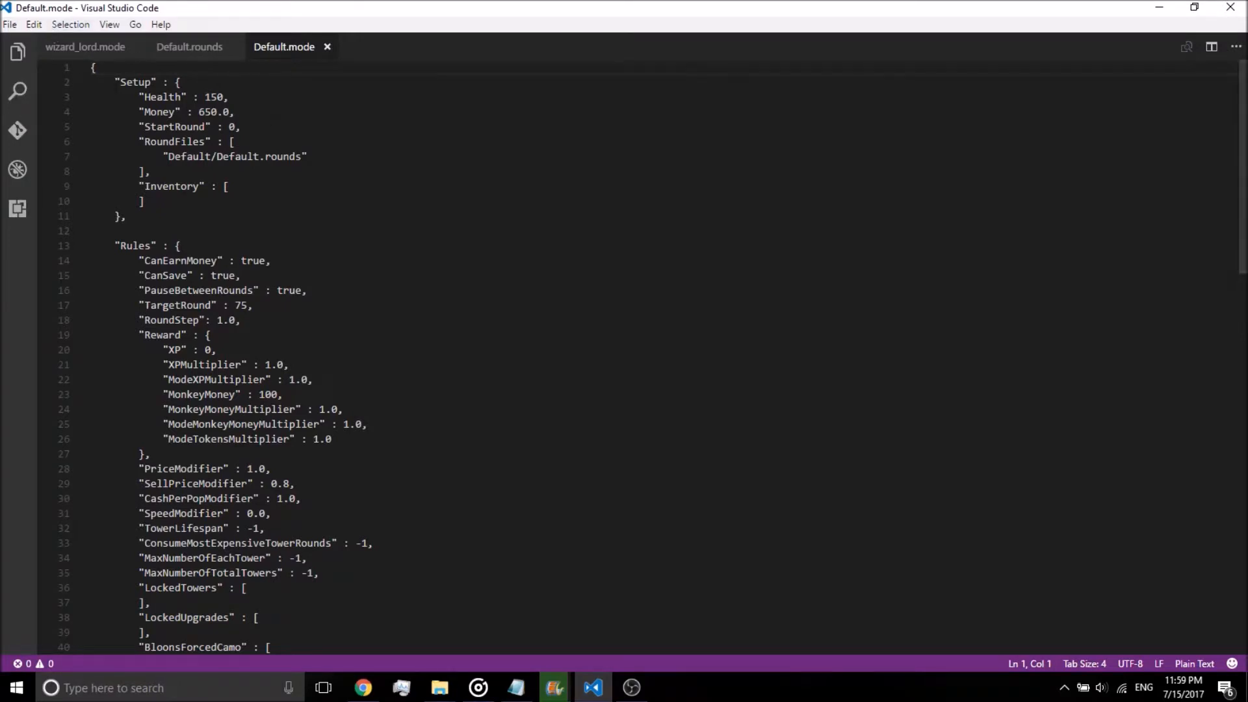
left_click_drag(138, 97, 231, 96)
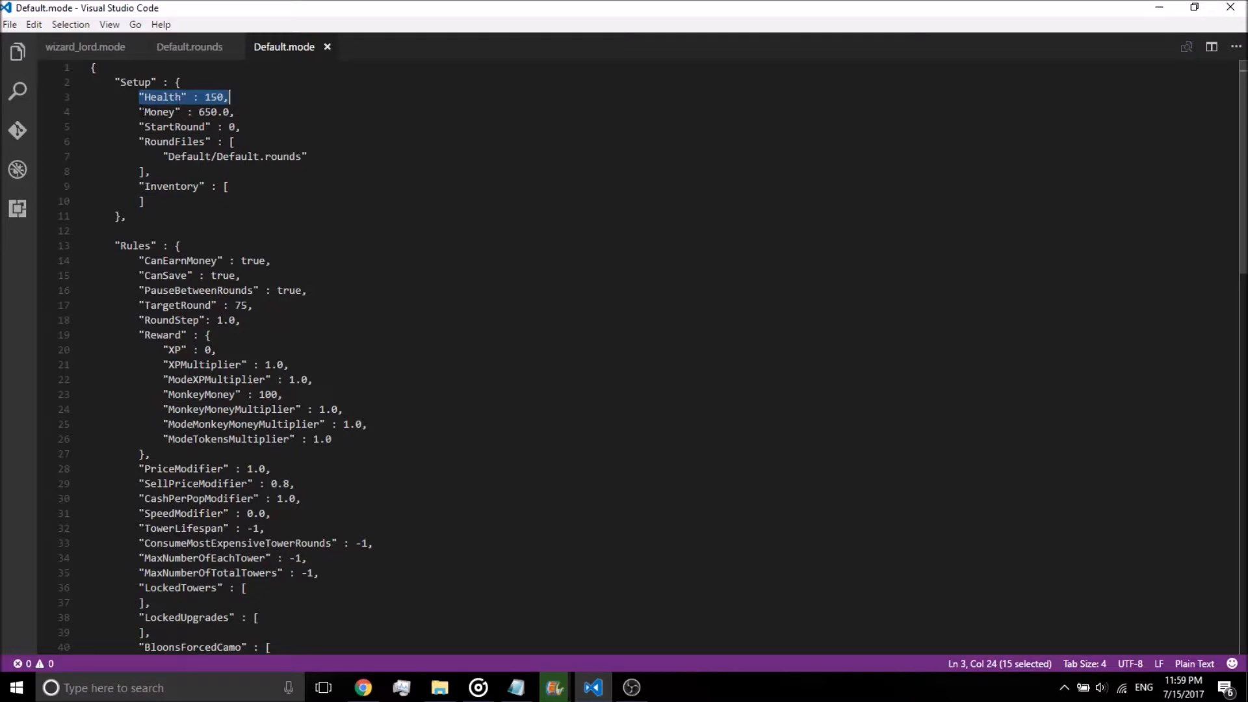
left_click_drag(138, 112, 283, 116)
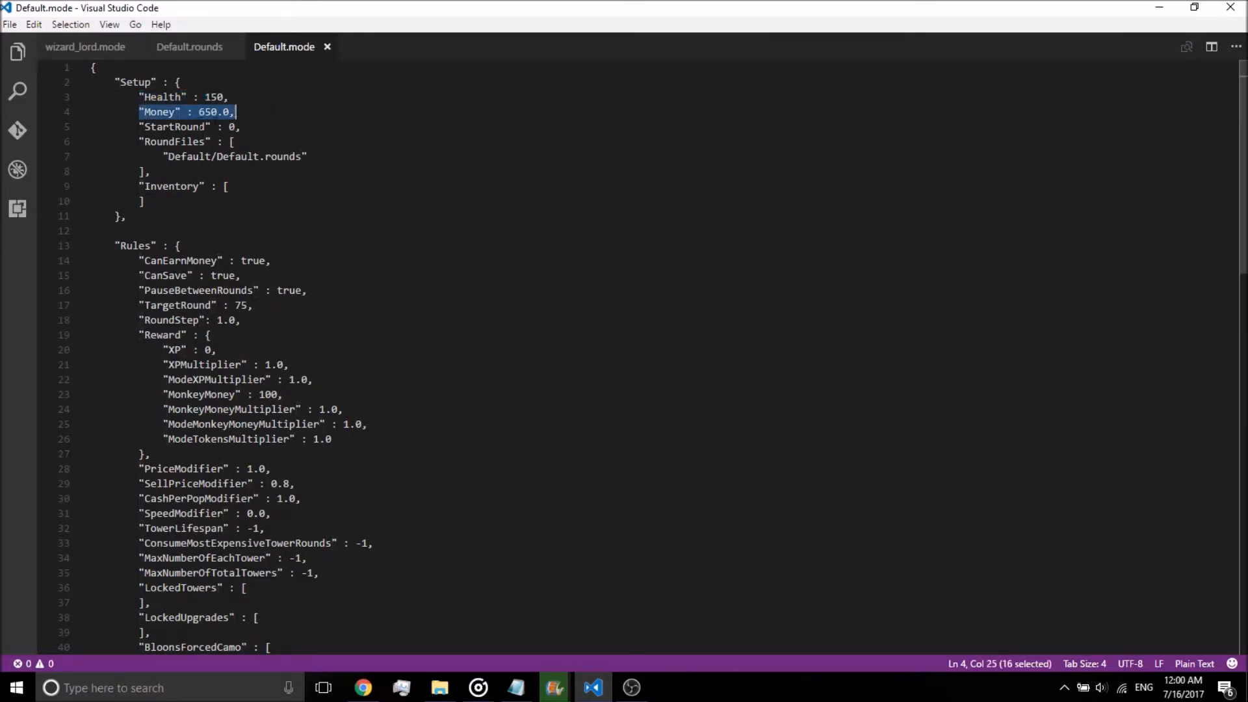
left_click_drag(139, 126, 260, 131)
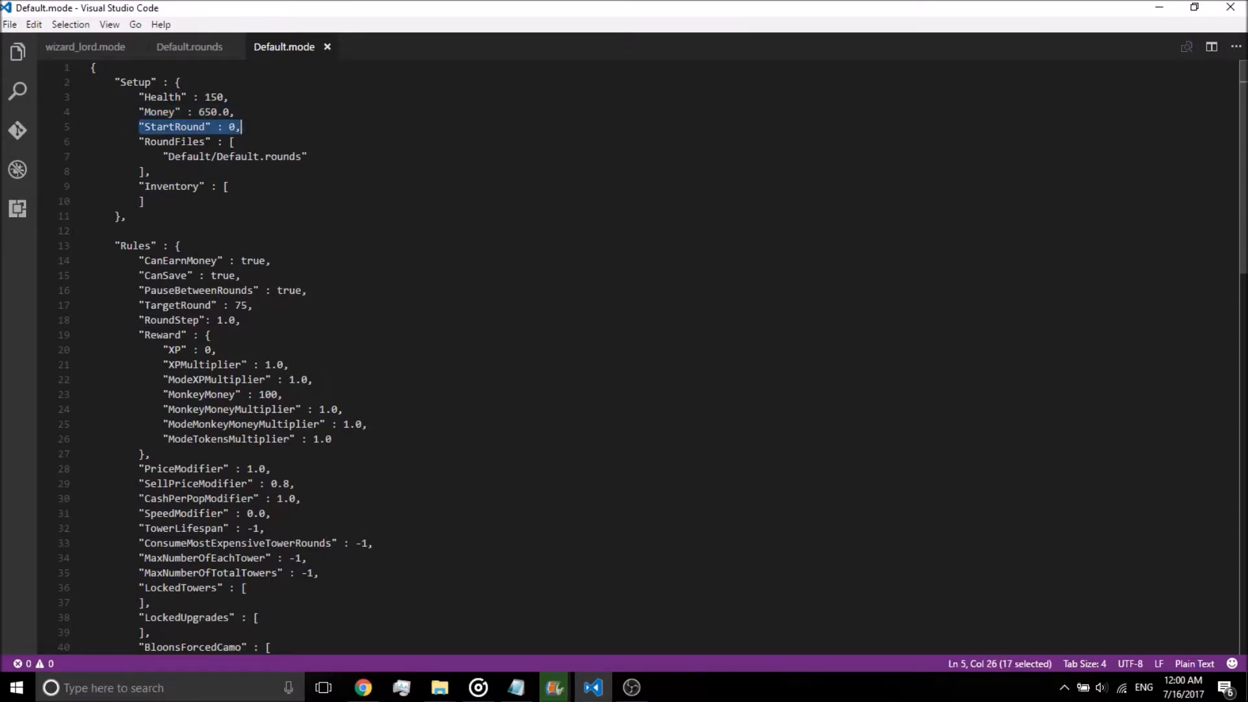
left_click_drag(138, 141, 303, 156)
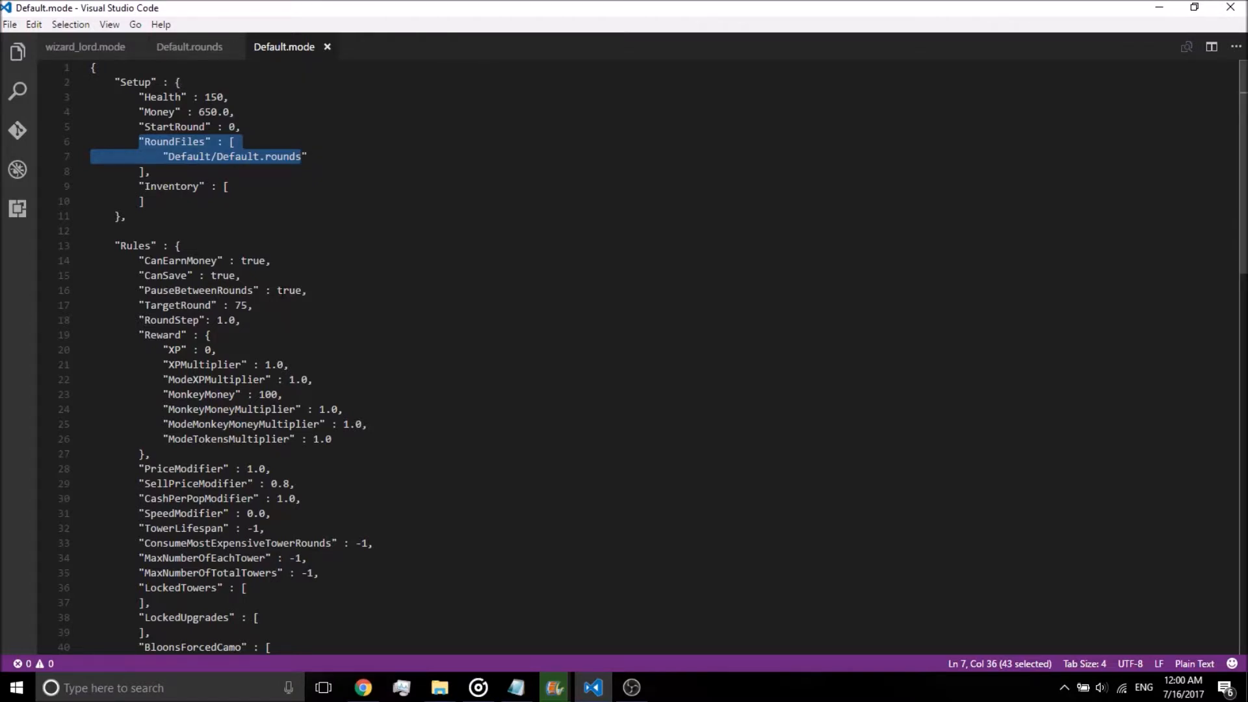
Examine SellPriceModifier, CashPerPopModifier, SpeedModifier, TowerLifespan and ConsumeMostExpensiveTowerRounds under Rules in Default.mode
scroll(624, 358, "down", 2)
left_click_drag(144, 405, 314, 399)
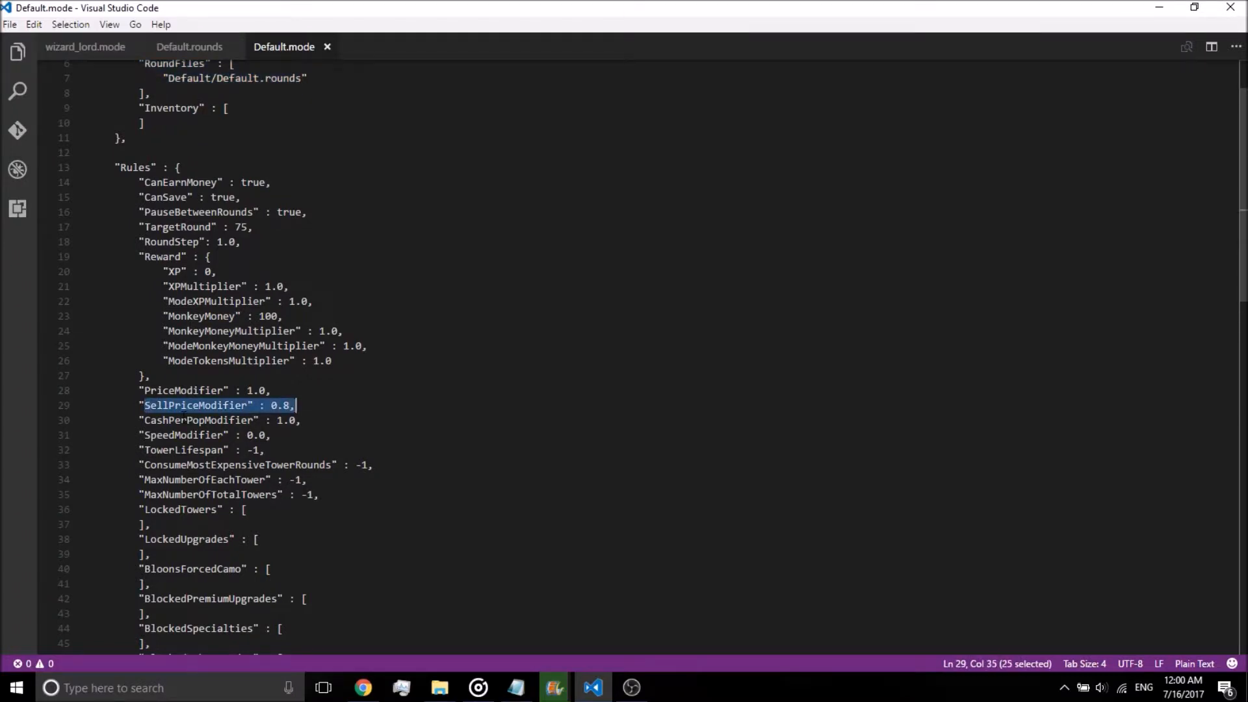
left_click_drag(145, 420, 303, 421)
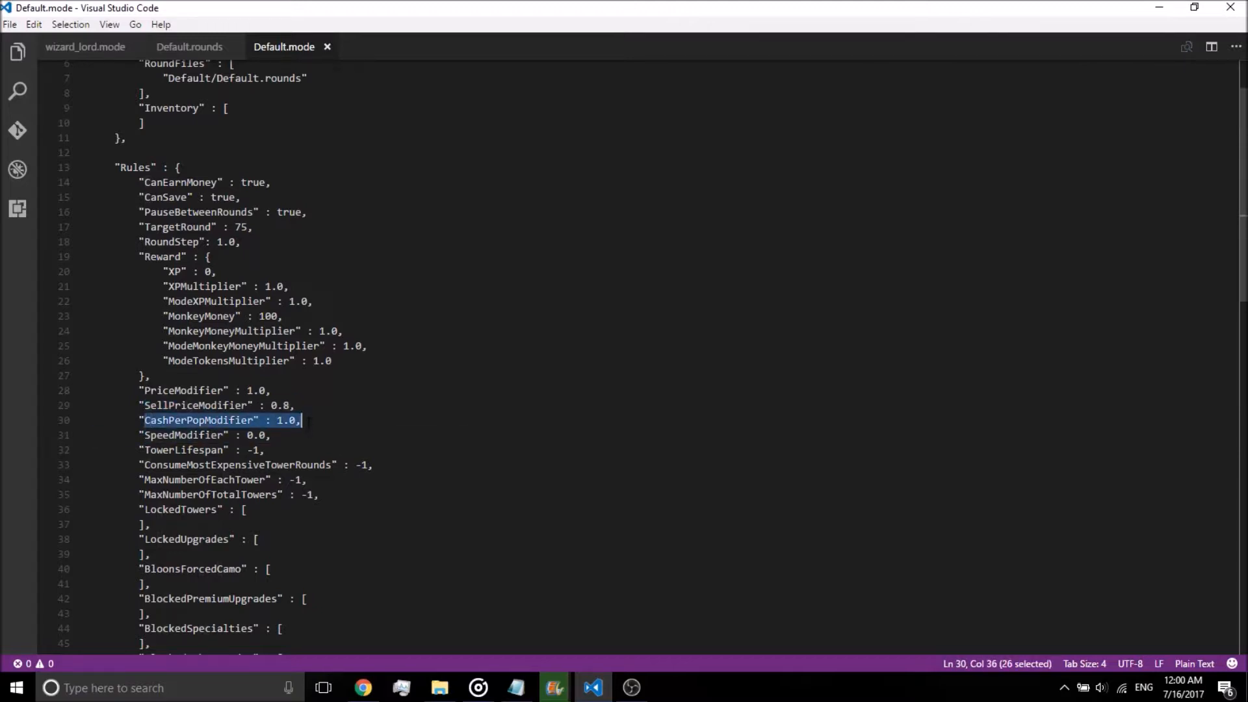
left_click_drag(138, 435, 273, 435)
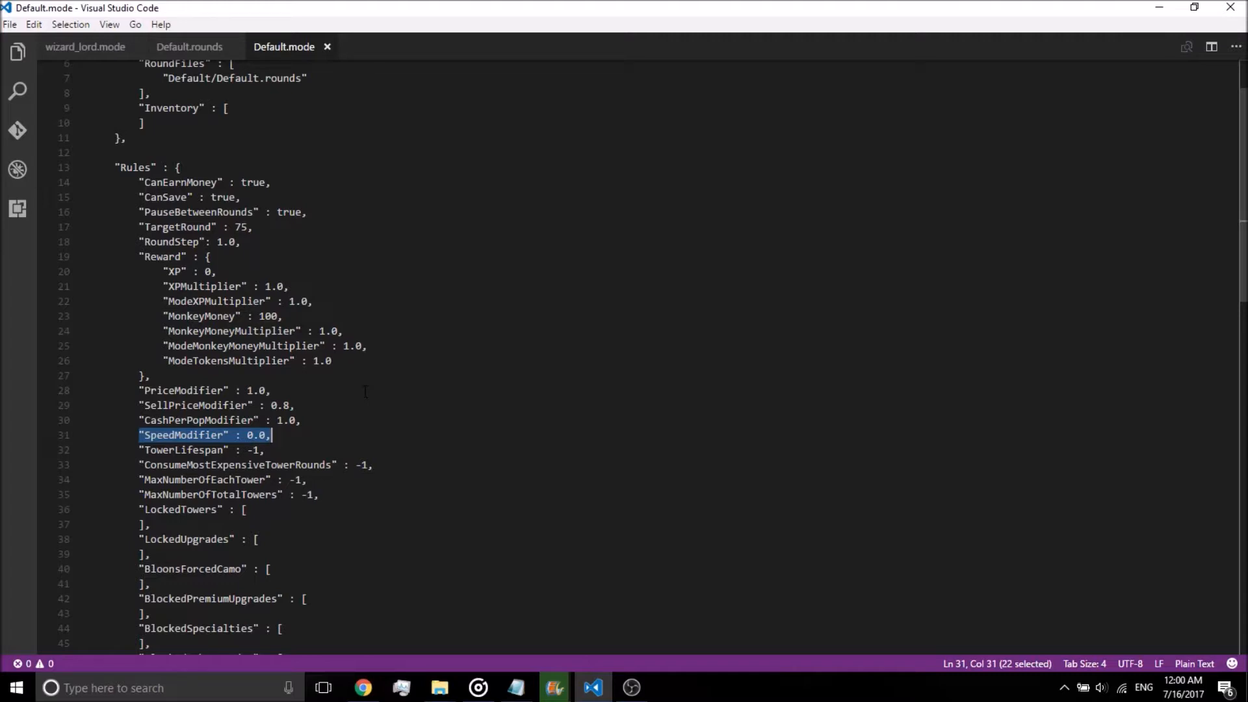
left_click_drag(241, 450, 267, 450)
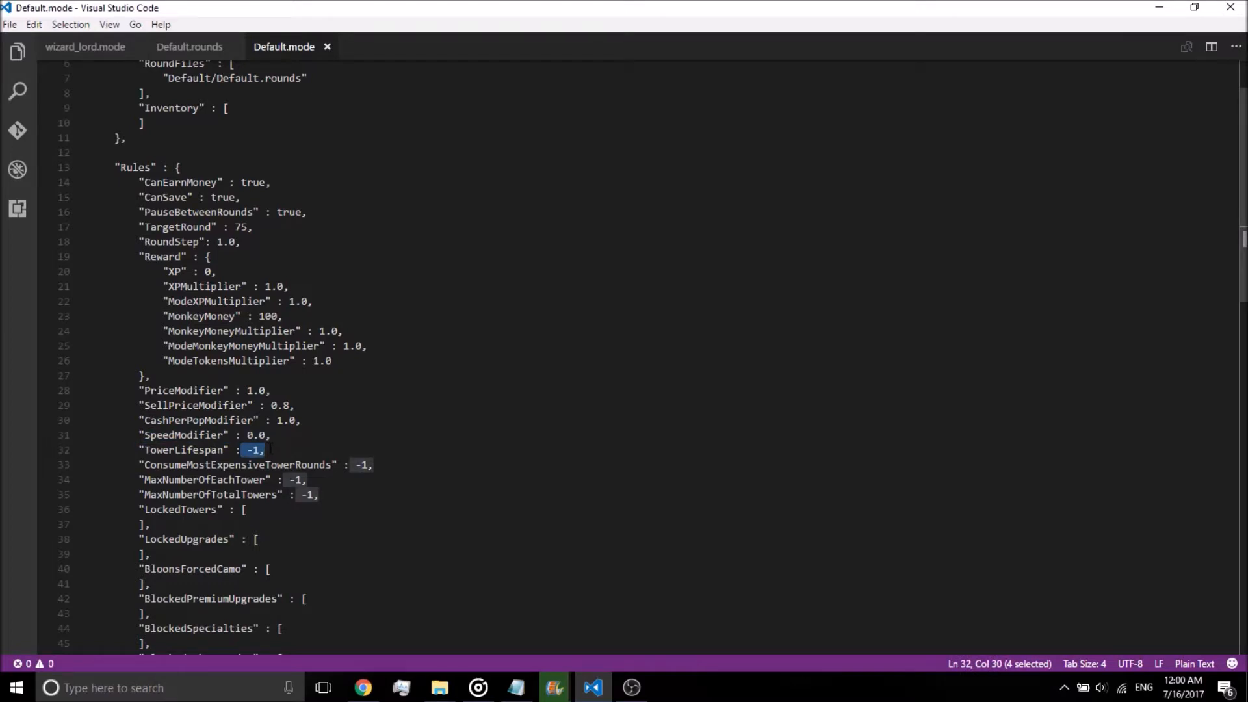
left_click(270, 449)
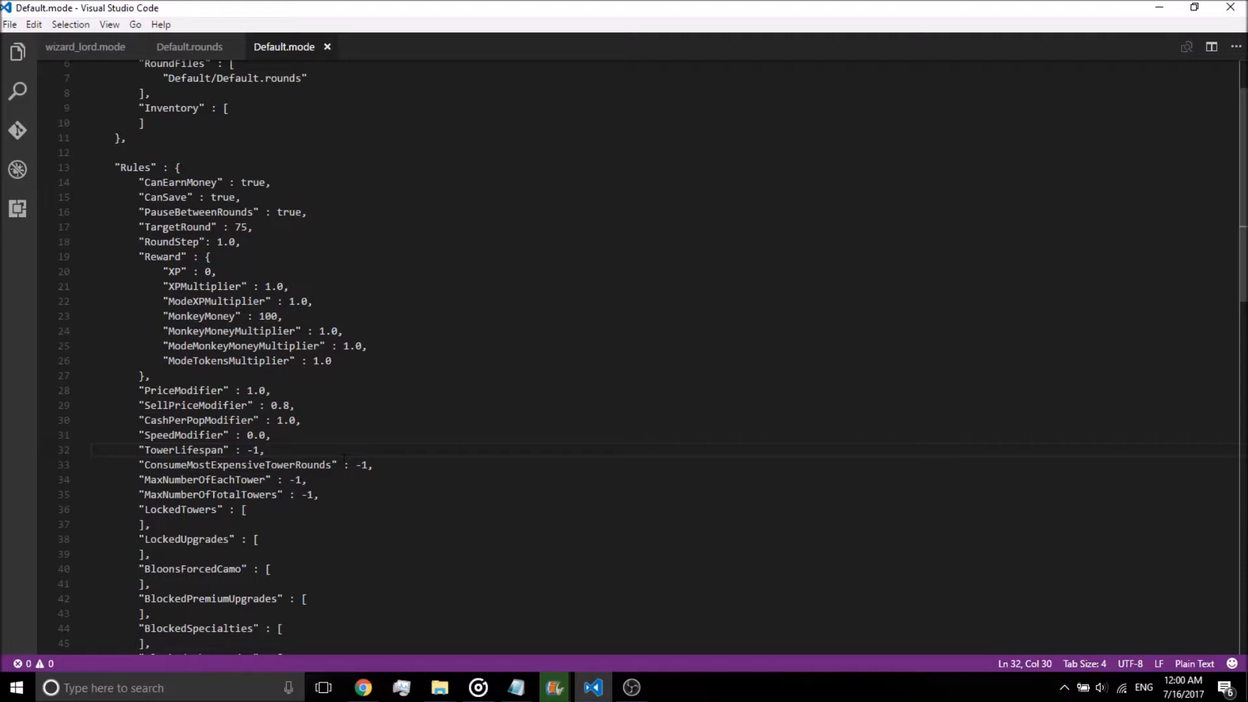
left_click_drag(356, 465, 368, 464)
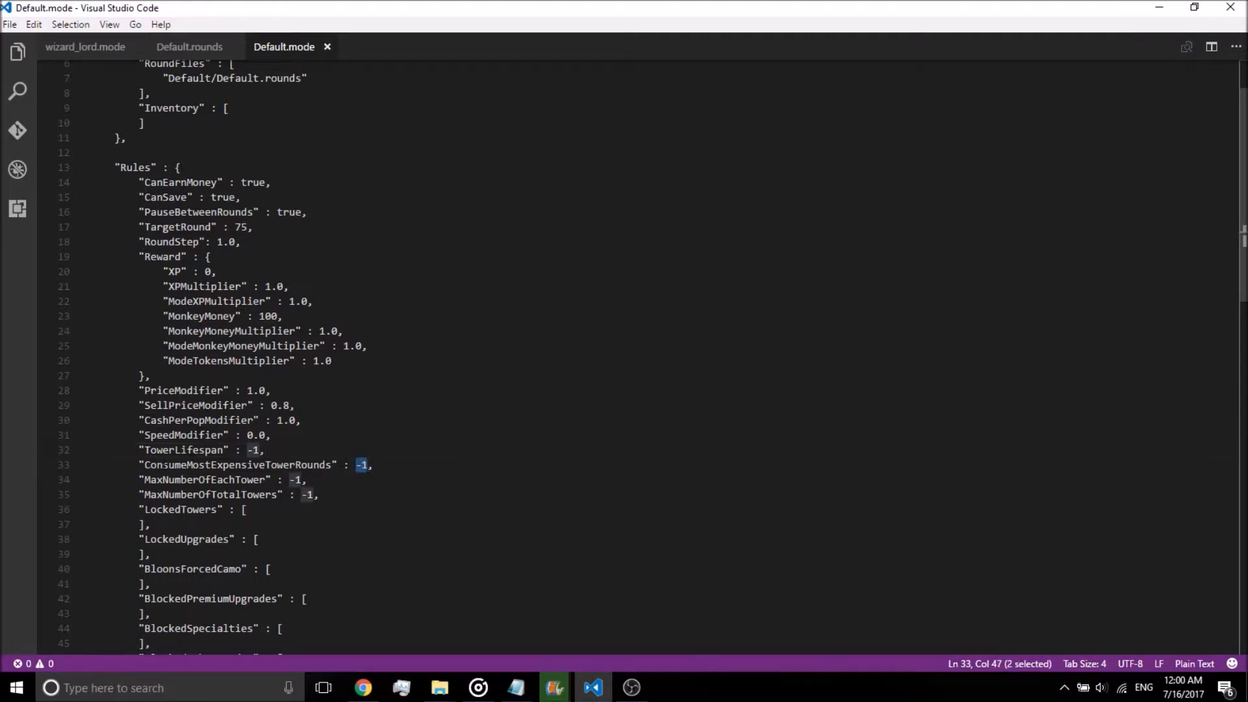
Examine the BloonsForcedCamo entry and the per-round cash multipliers in the CashRoundModifiers list of Default.mode
scroll(624, 358, "down", 2)
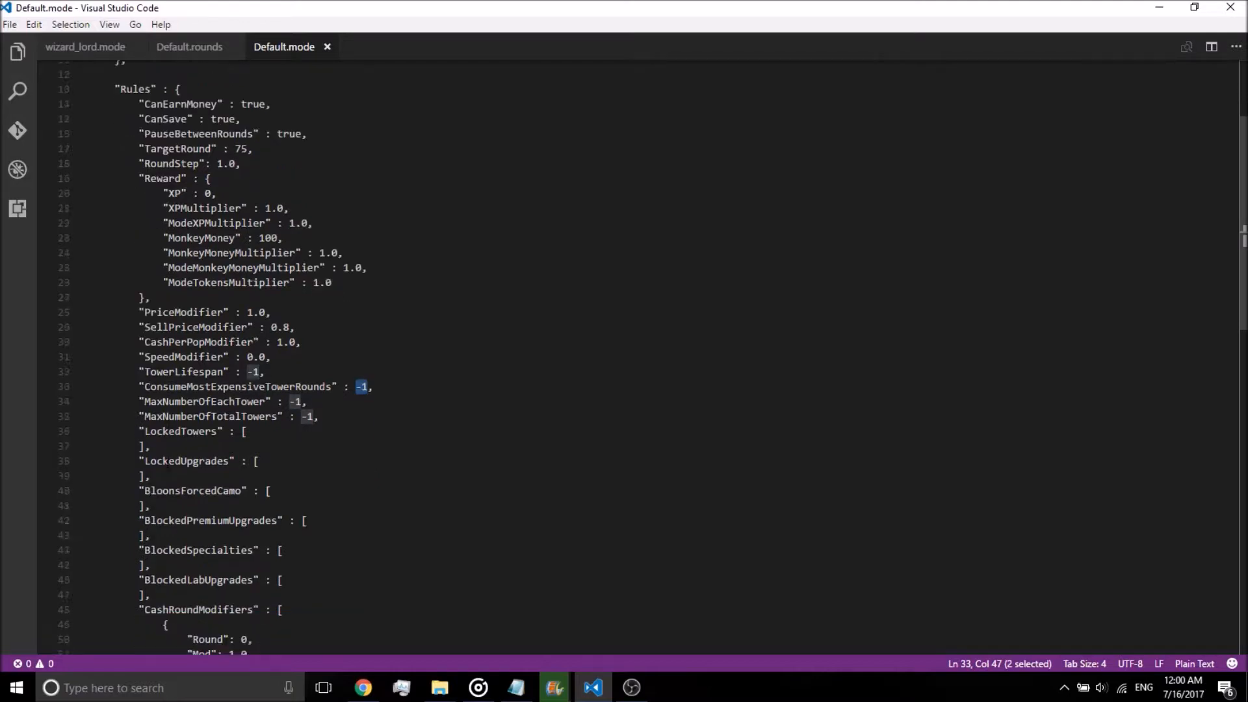
scroll(212, 362, "down", 3)
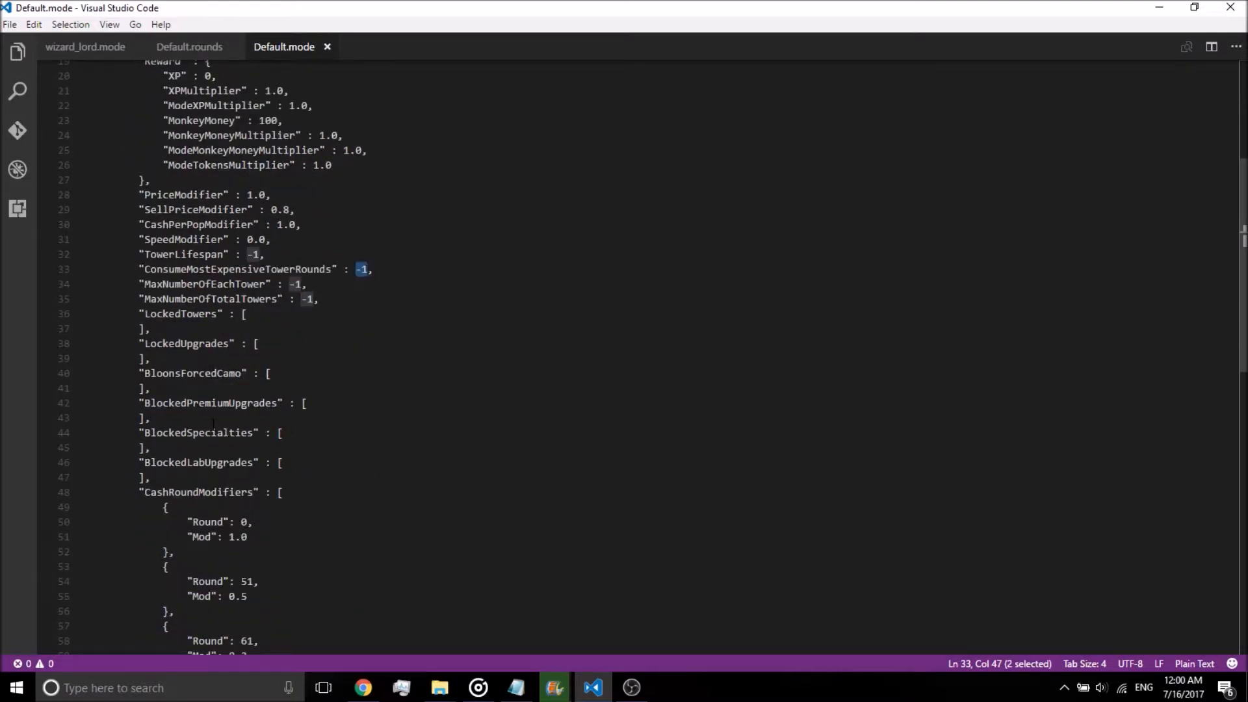
left_click_drag(144, 373, 243, 373)
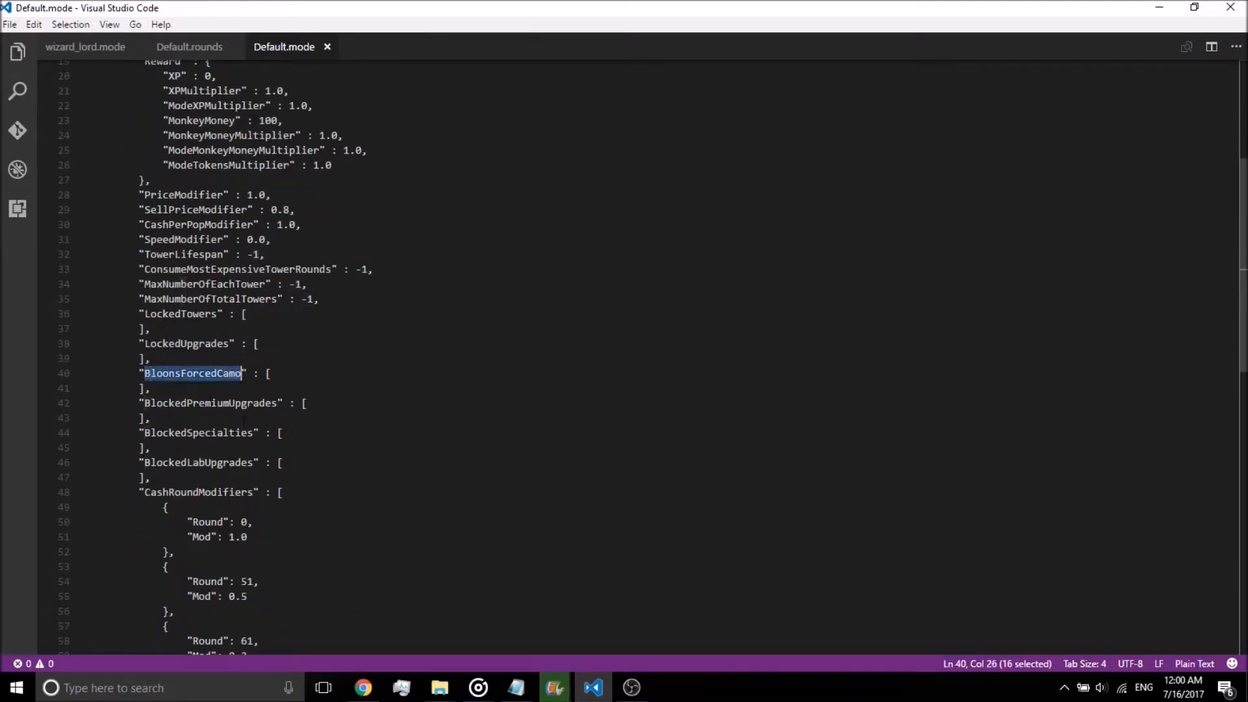
scroll(244, 419, "down", 5)
scroll(240, 517, "down", 4)
scroll(240, 516, "up", 3)
left_click_drag(126, 218, 146, 530)
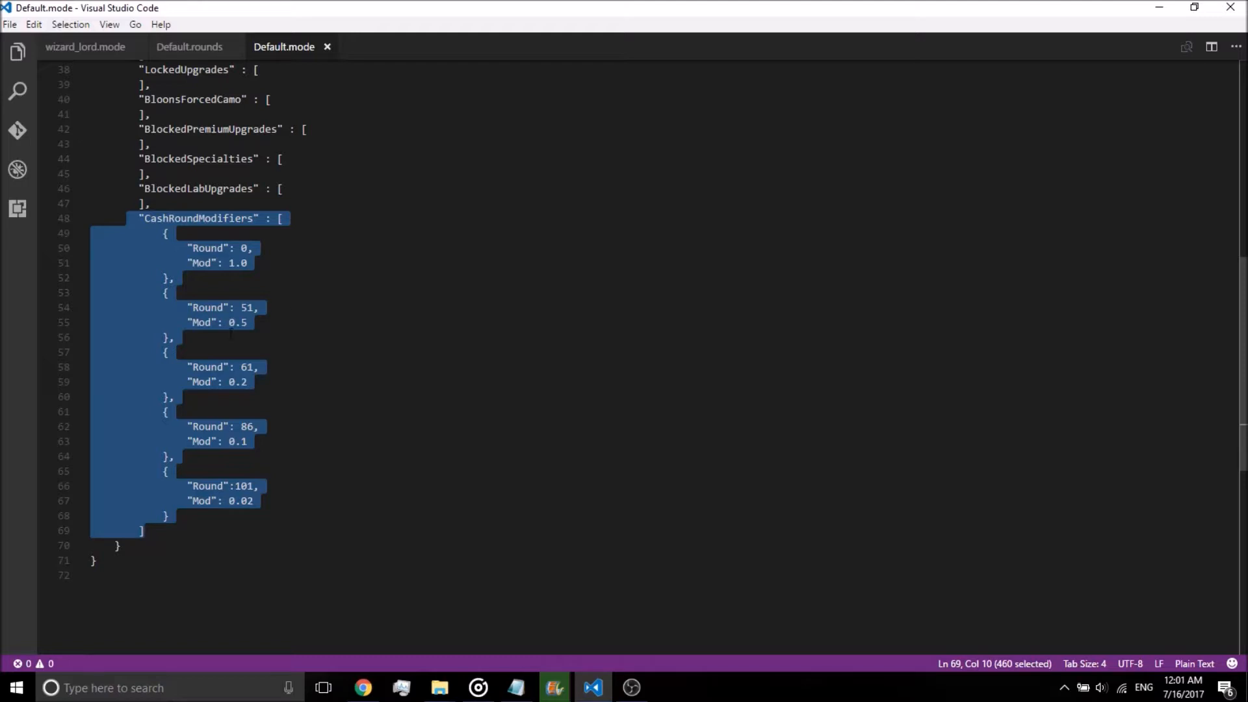
left_click(238, 263)
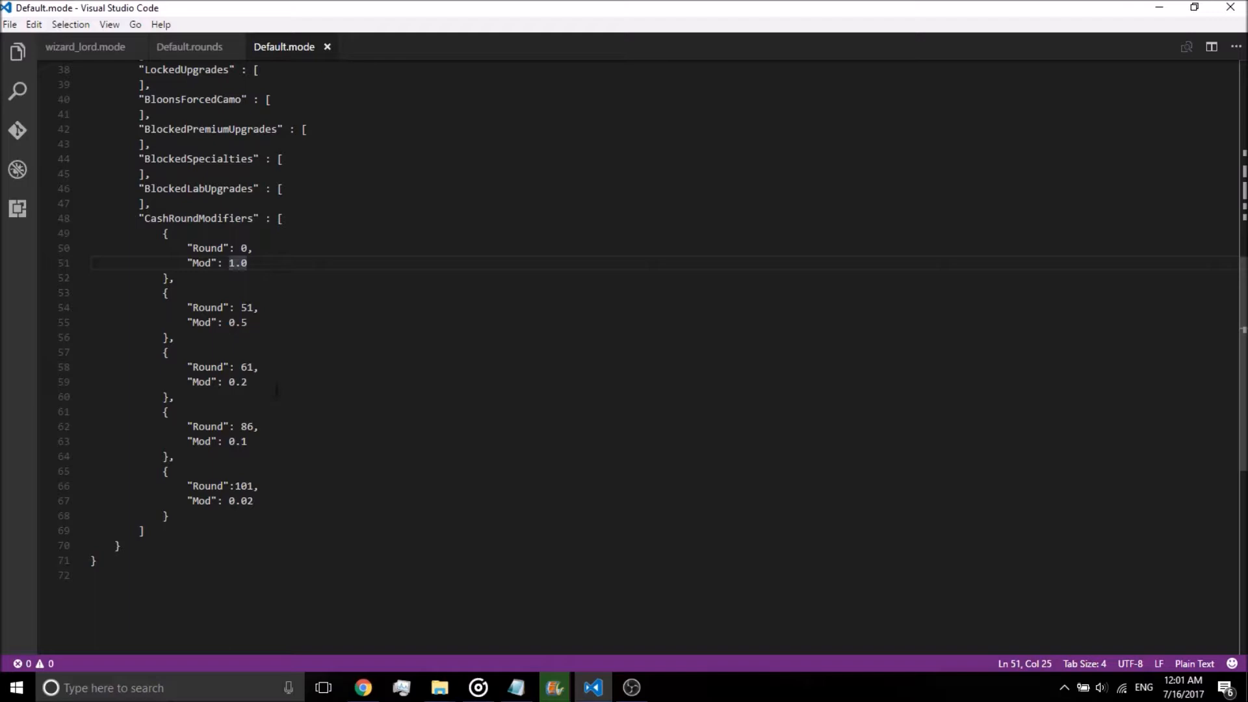
left_click_drag(174, 442, 248, 441)
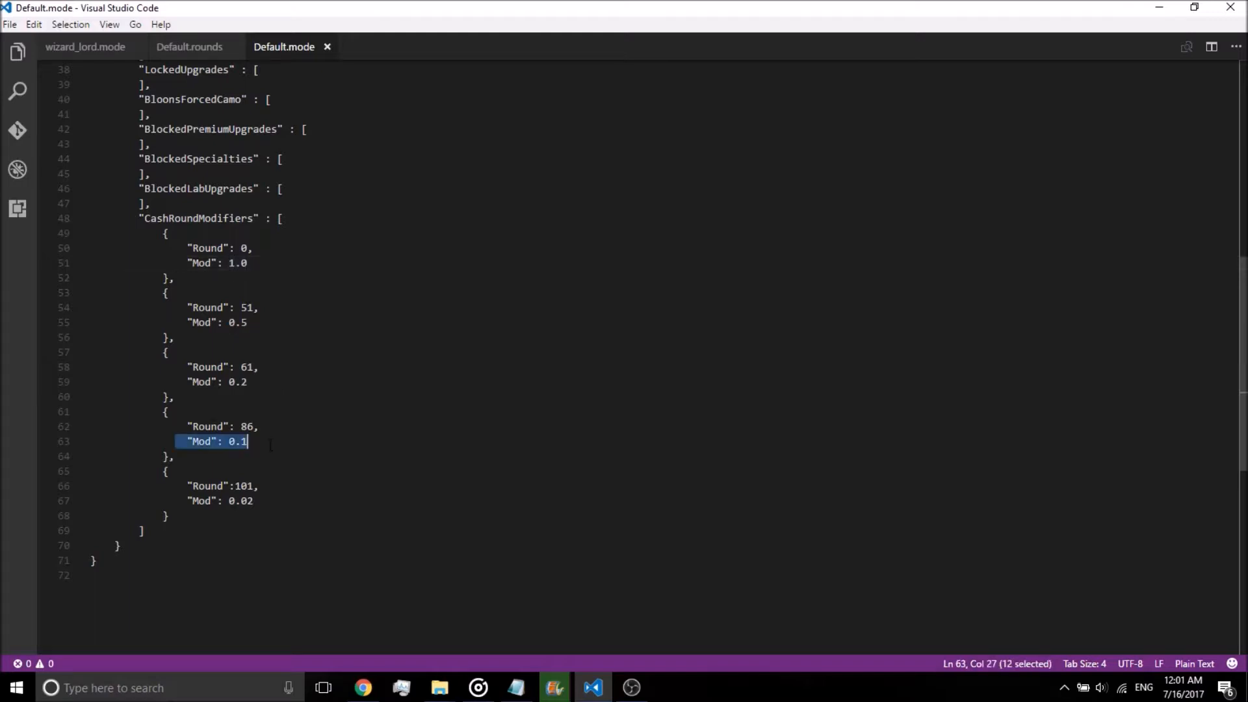
left_click_drag(151, 471, 219, 520)
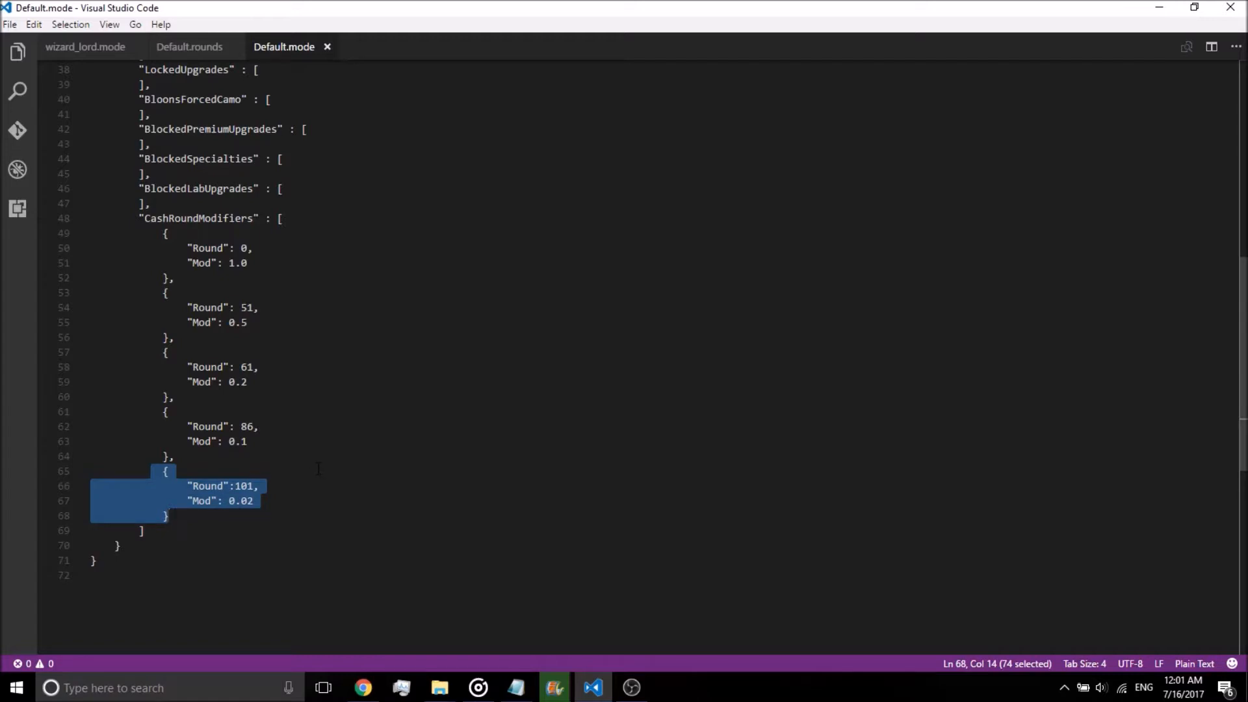
Check the Default folder in File Explorer, return to Default.rounds in Visual Studio Code and examine the Bloon type of round 1's wave
mouse_move(440, 689)
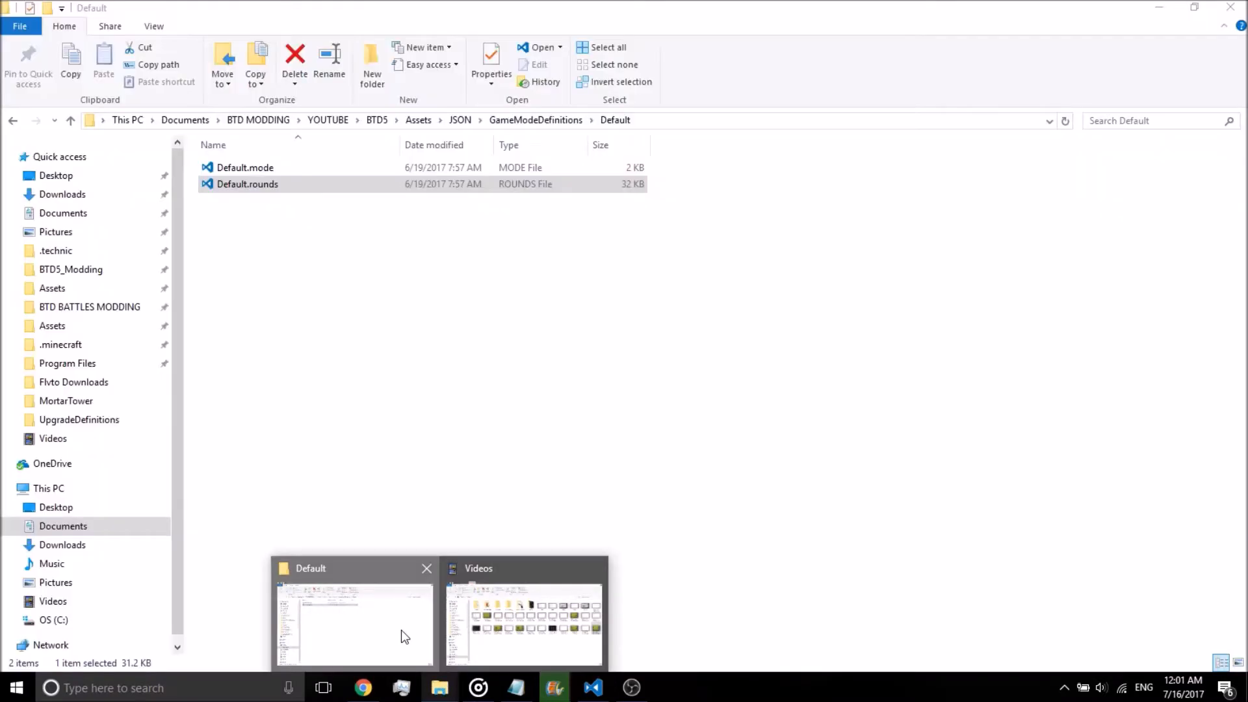
left_click(401, 630)
left_click(585, 687)
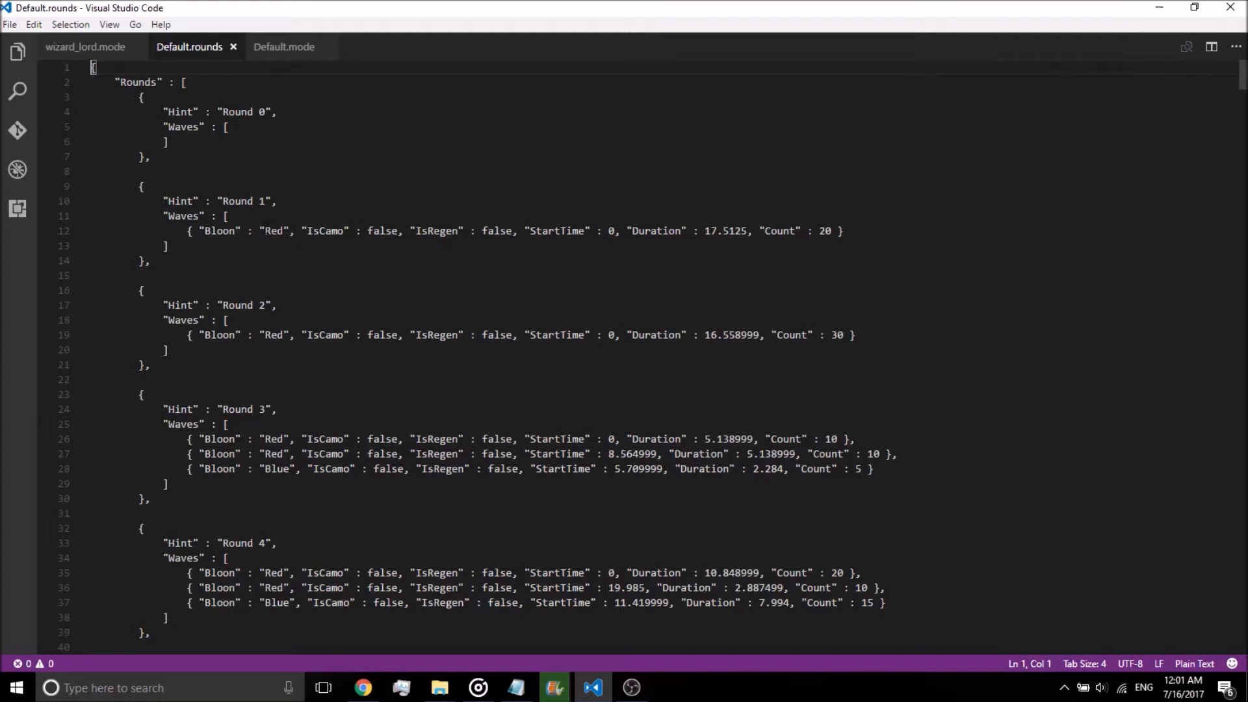
left_click_drag(265, 231, 285, 230)
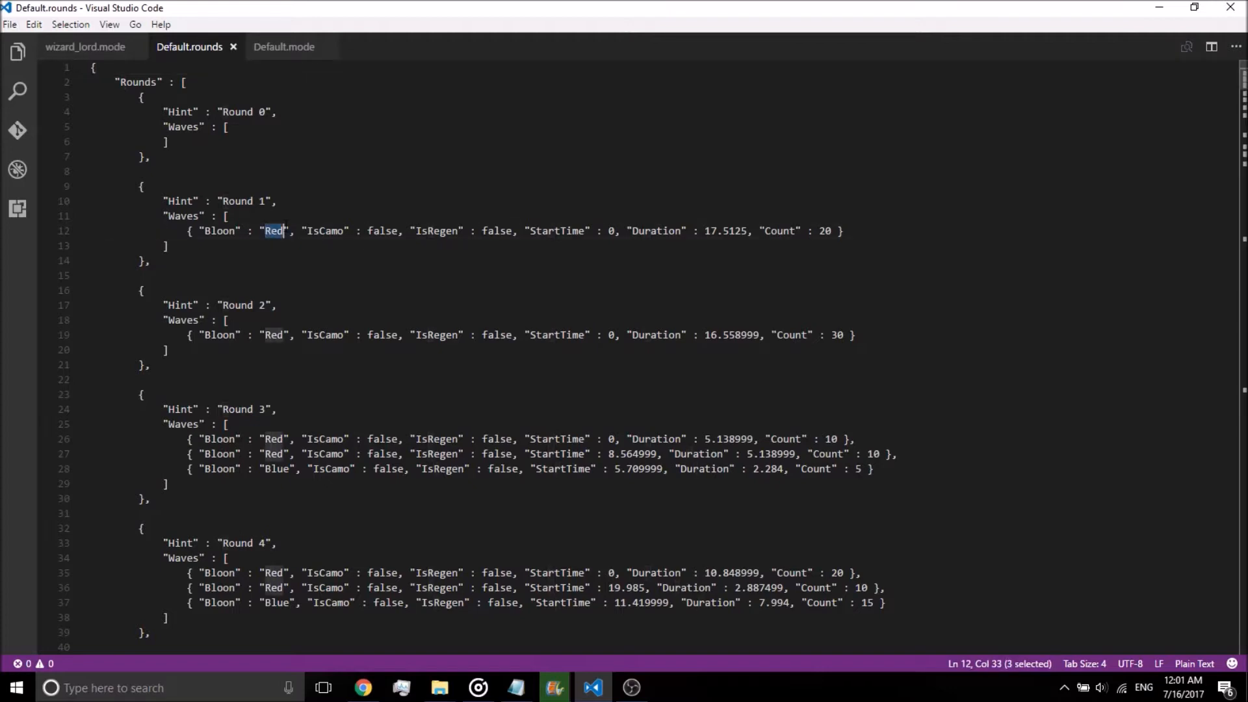
left_click(256, 174)
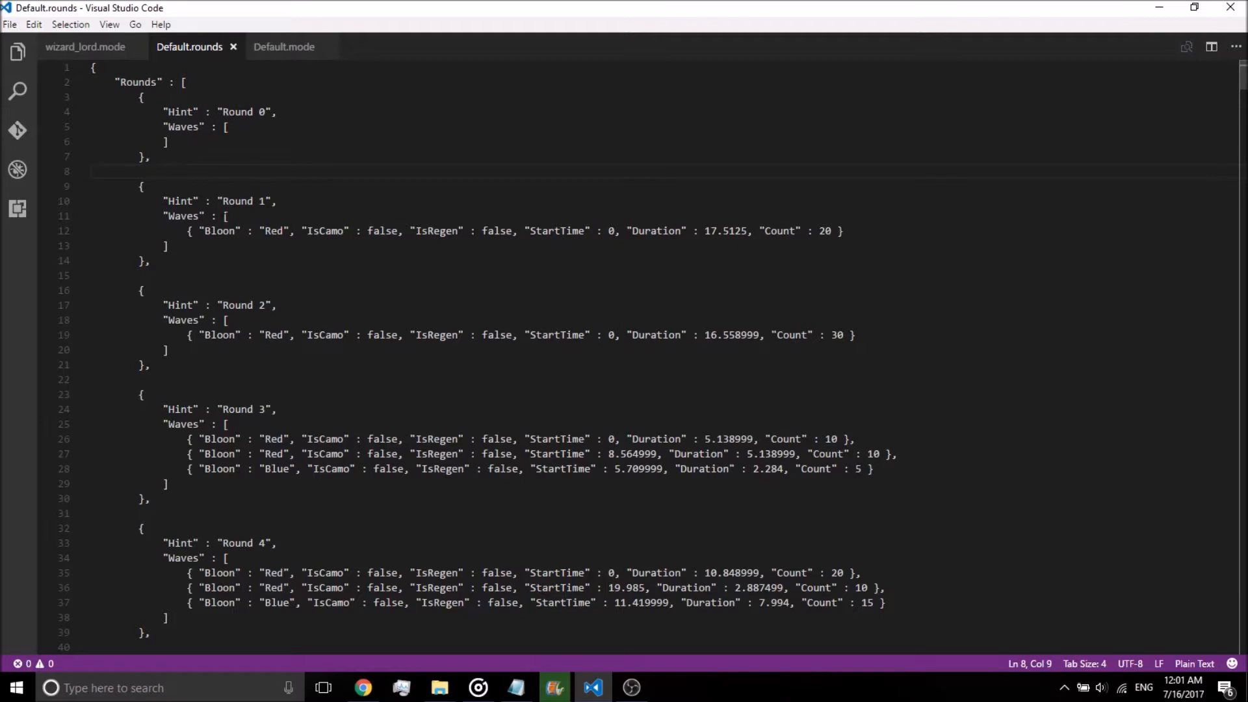
left_click(266, 232)
double_click(277, 232)
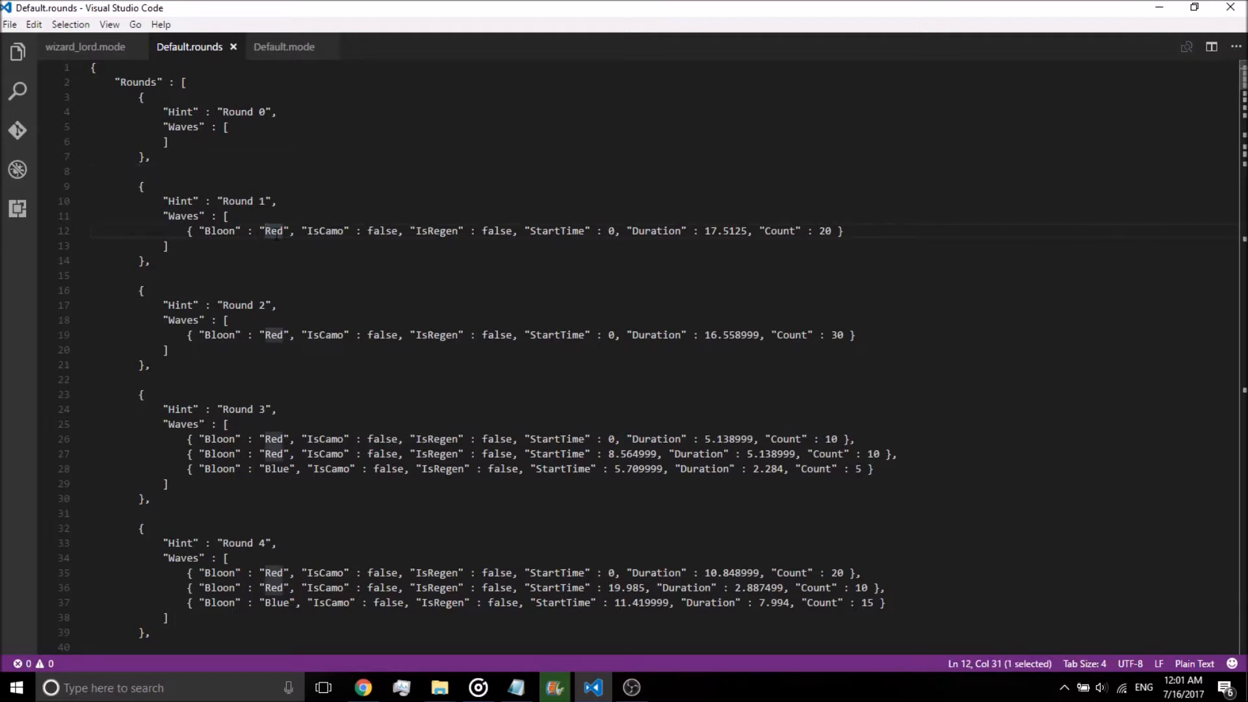
left_click(266, 232)
Set both IsCamo and IsRegen to true for round 1's wave in Default.rounds
left_click(372, 232)
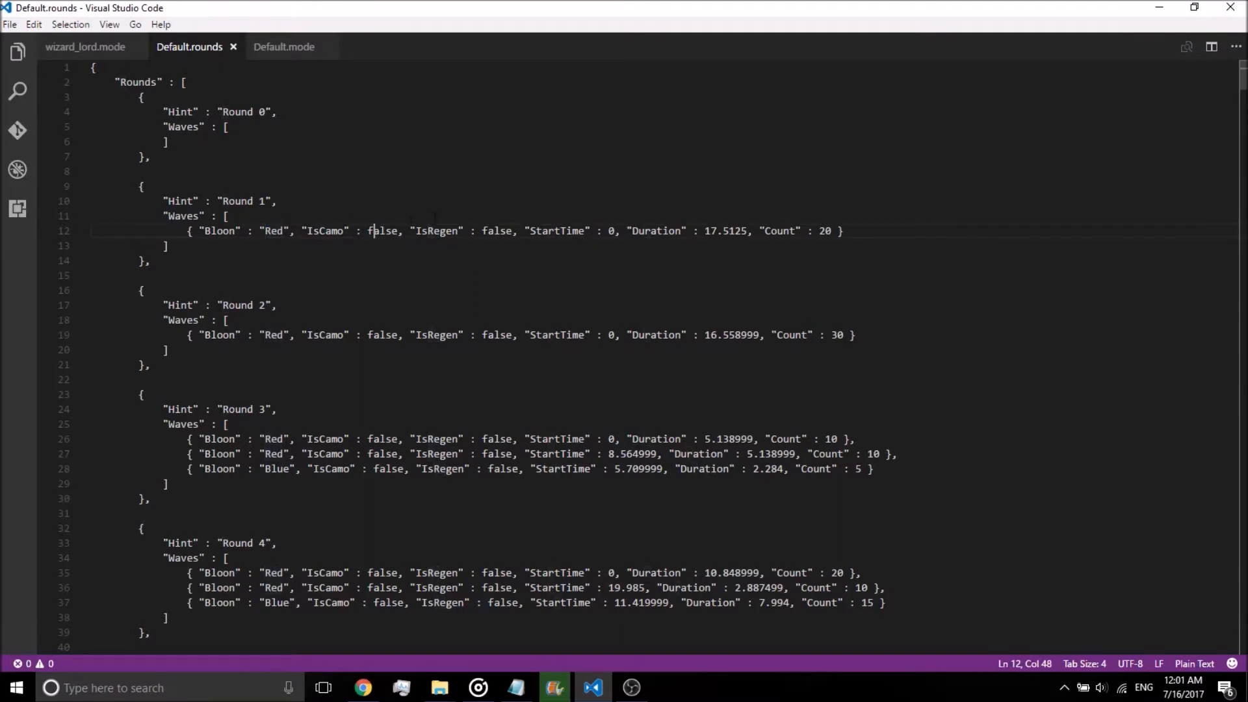
key("ctrl+d")
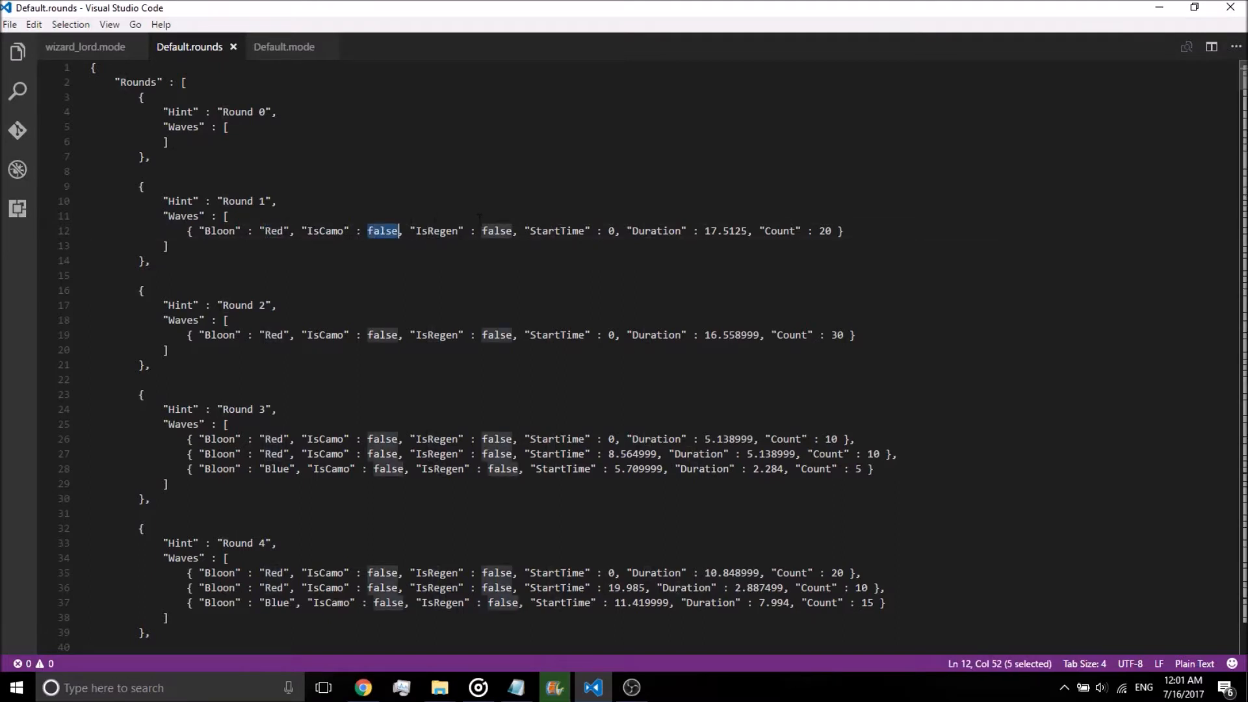
type("true")
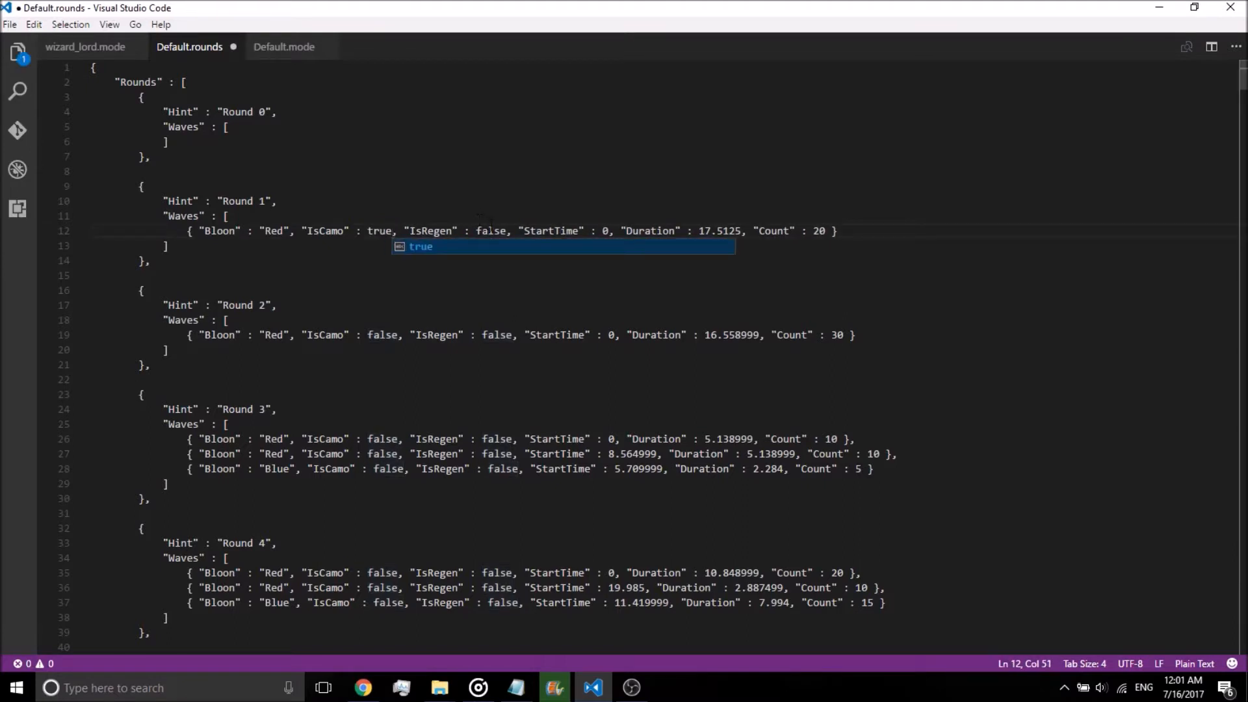
left_click(488, 231)
key("ctrl+d")
type("true")
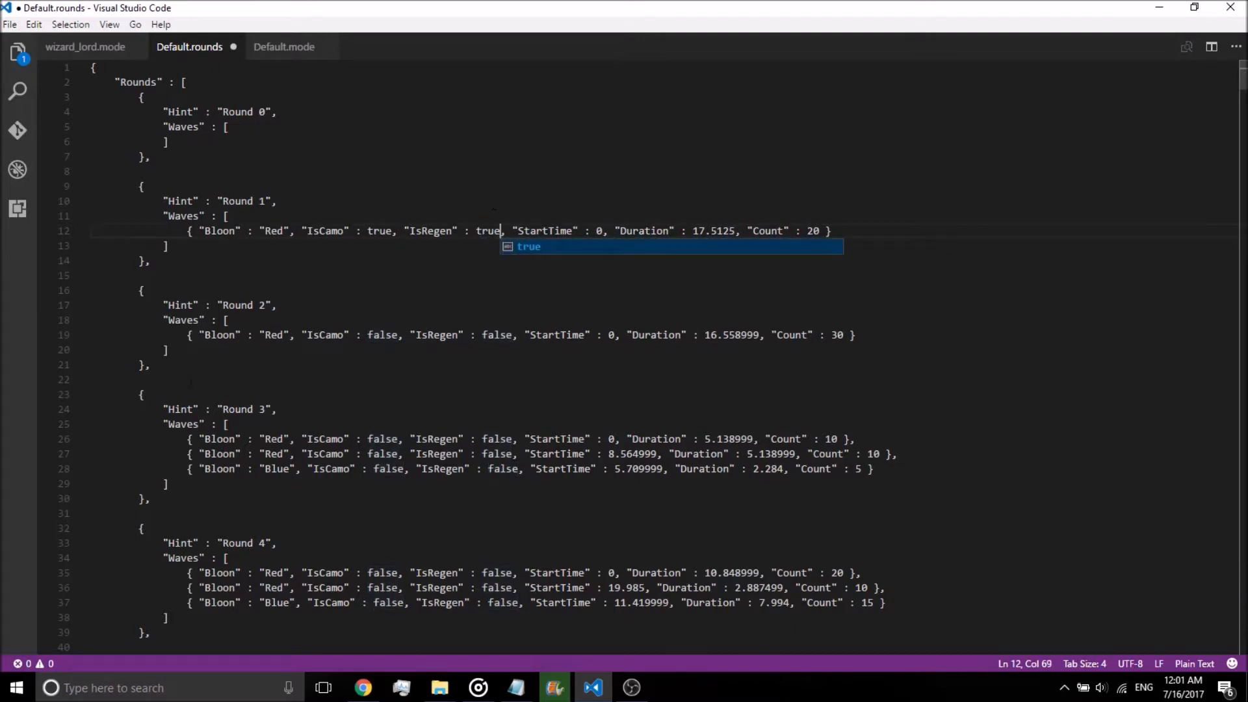
Set the Count of round 1's wave to 5 and save Default.rounds
left_click(813, 231)
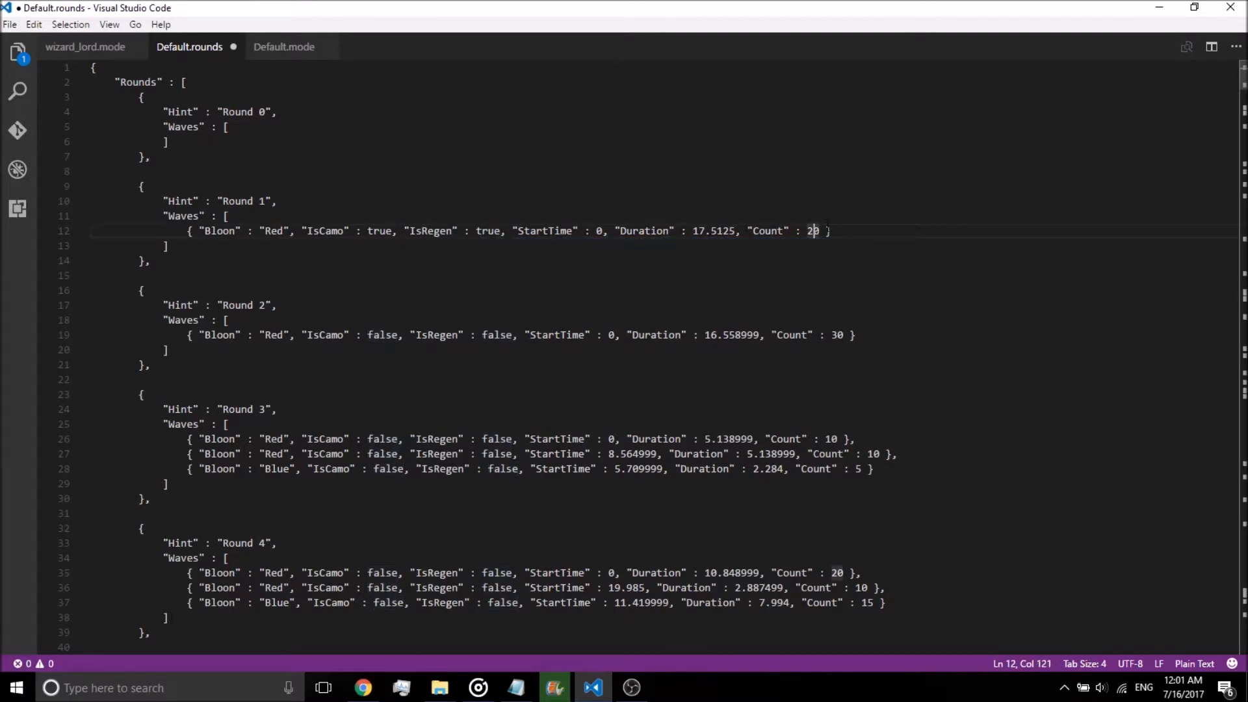
key("BackSpace")
key("Delete")
type("5")
key("ctrl+s")
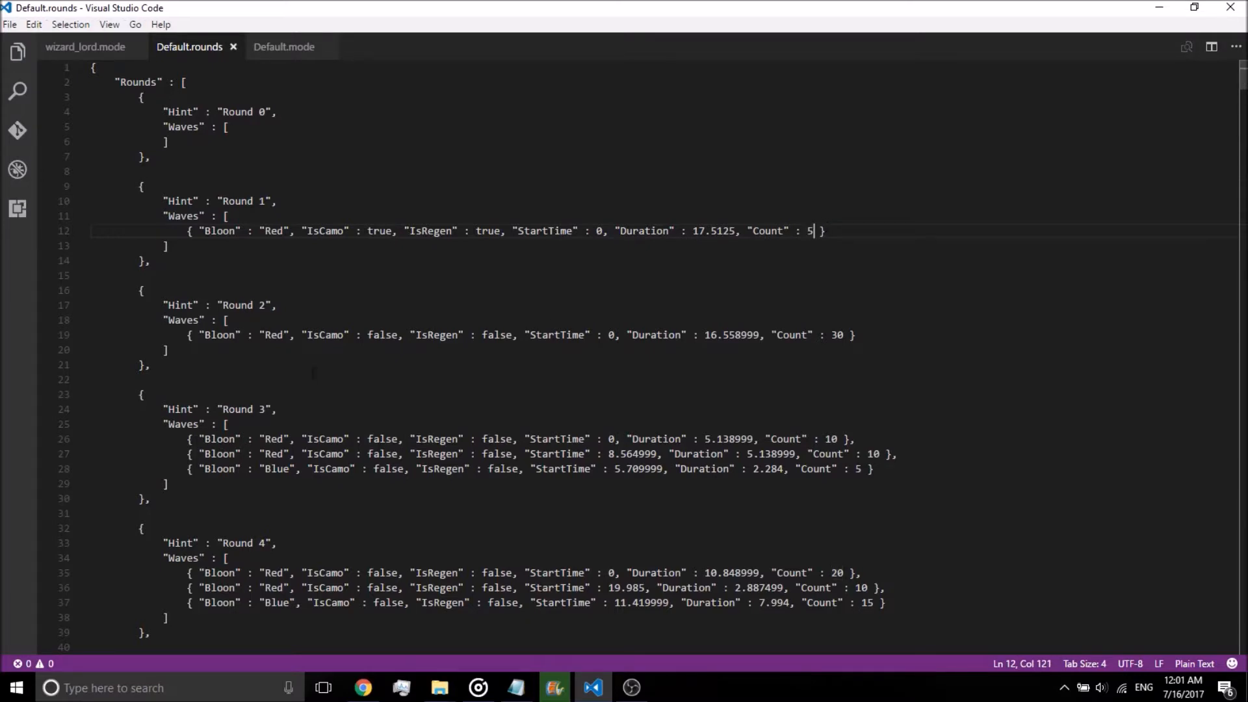
Change the Bloon type of round 2's wave to ZOMG
double_click(278, 335)
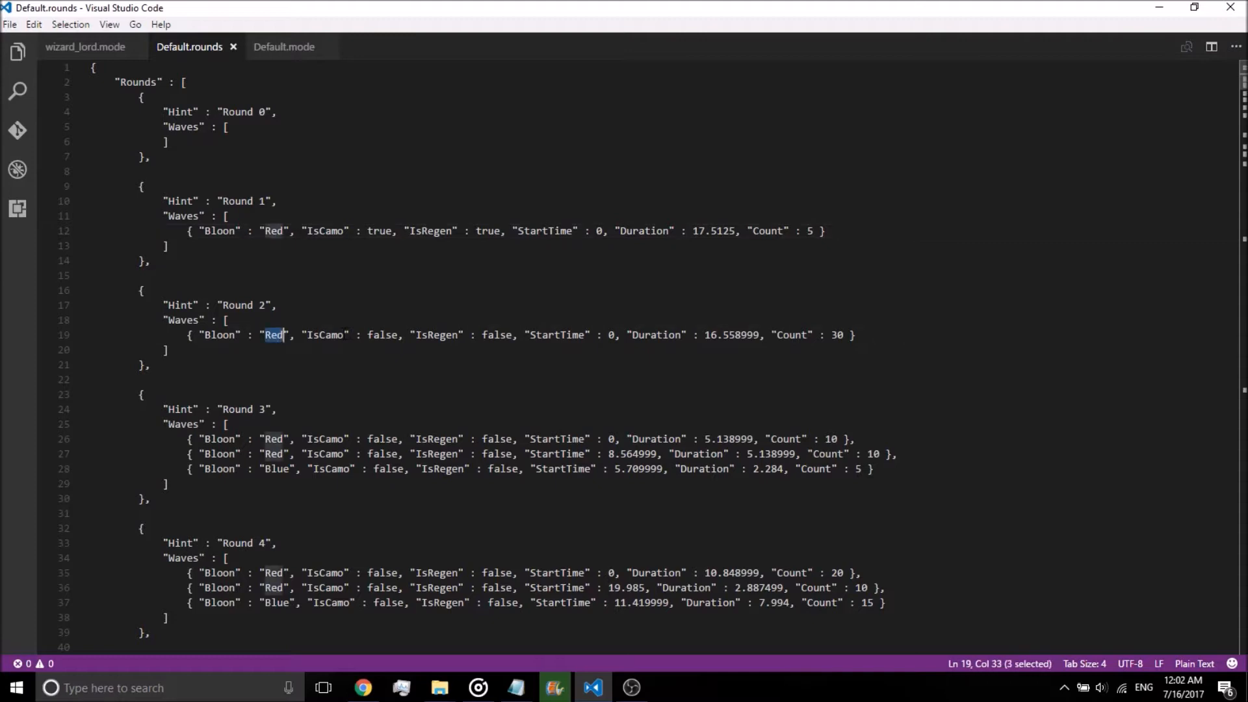
type("Z")
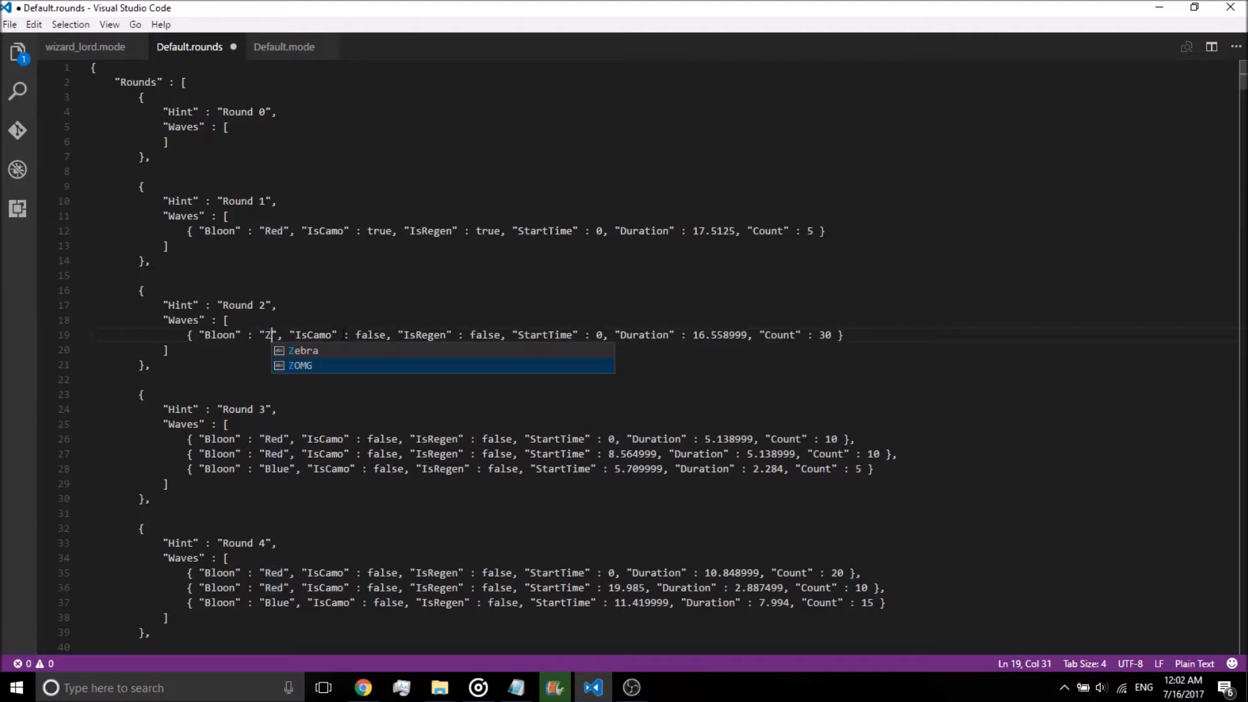
key("Return")
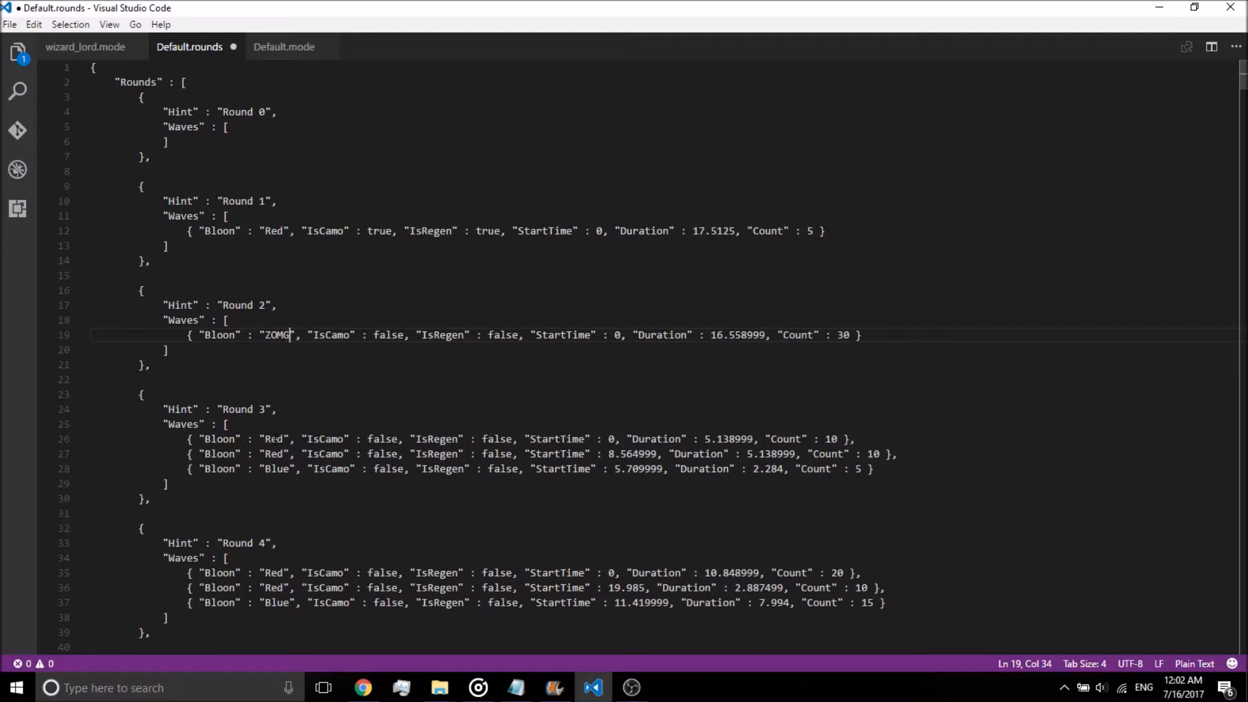
Change the Bloon type of round 3's first wave to Golden
double_click(274, 437)
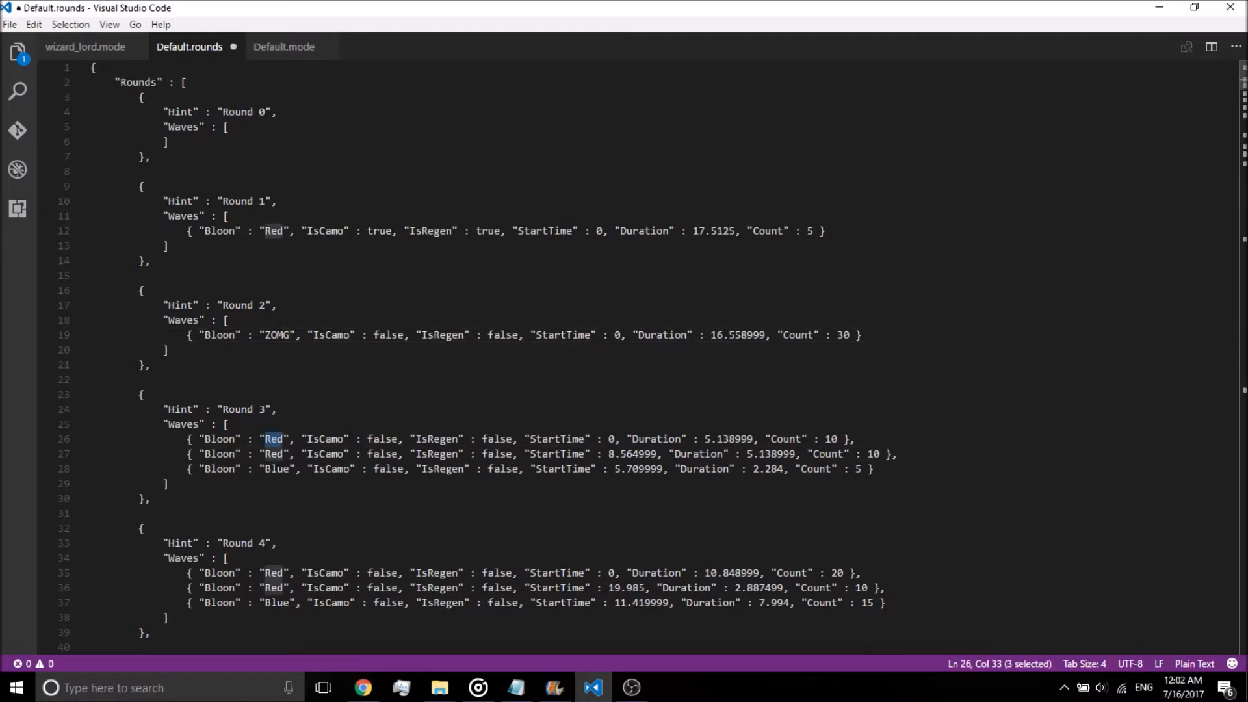
left_click_drag(188, 439, 449, 438)
double_click(280, 439)
type("Golde")
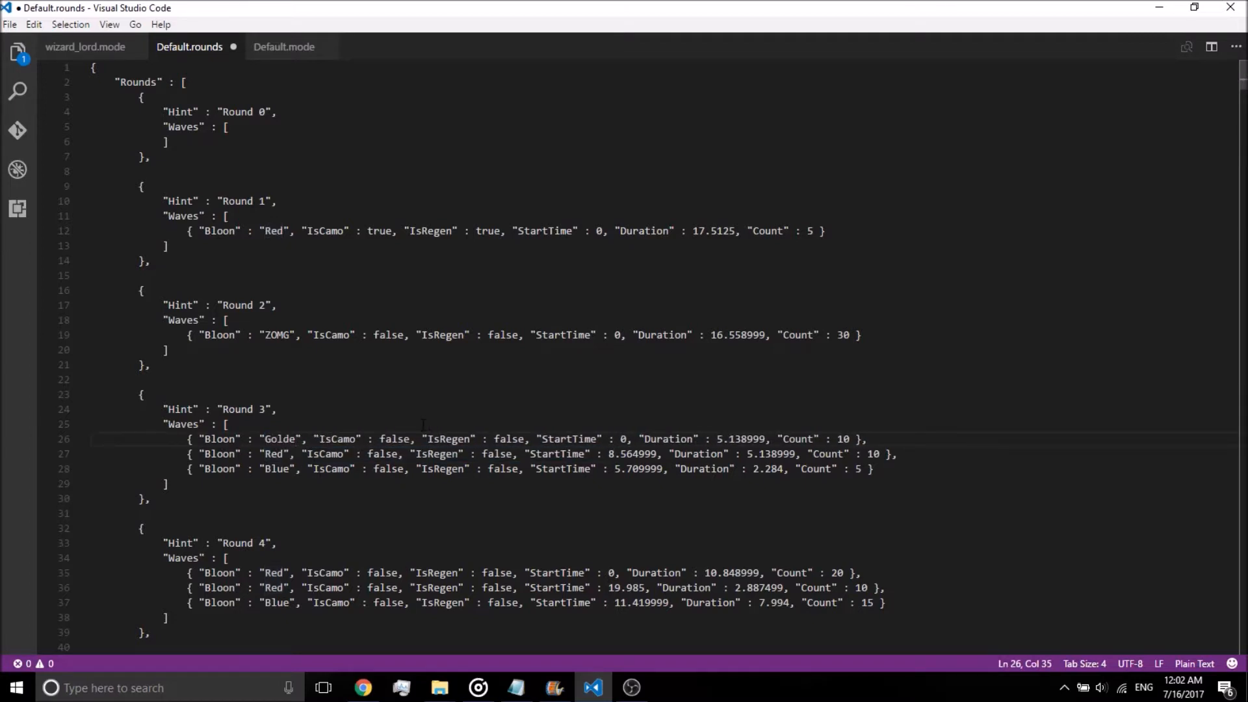
type("n")
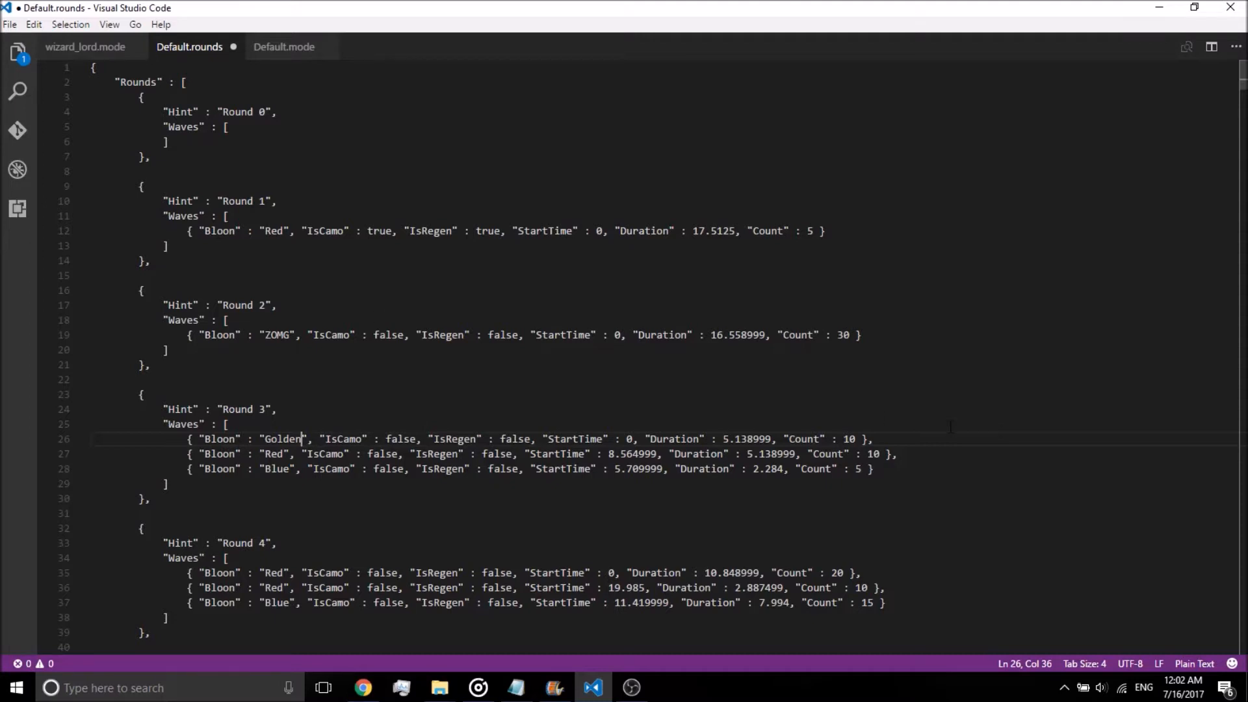
Save Default.rounds and set up a 7-Zip archive of the BTD5 Assets folder named BTD5.jet
key("ctrl+s")
mouse_move(436, 690)
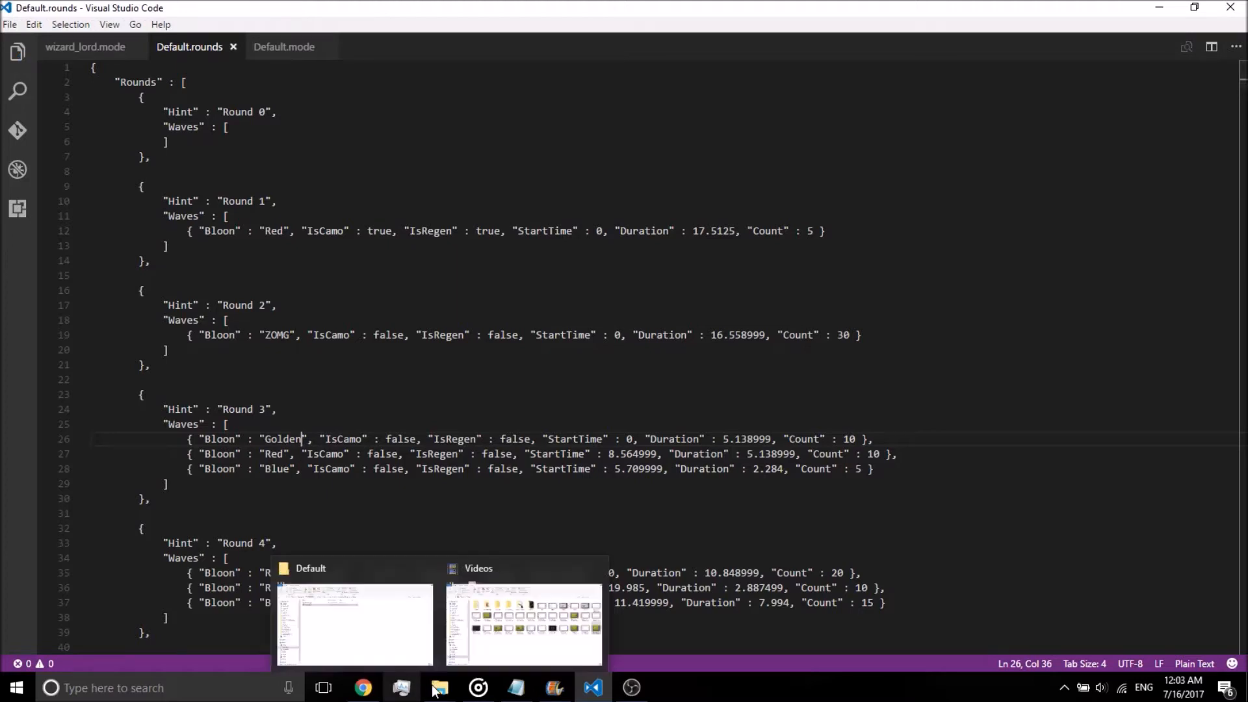
left_click(420, 627)
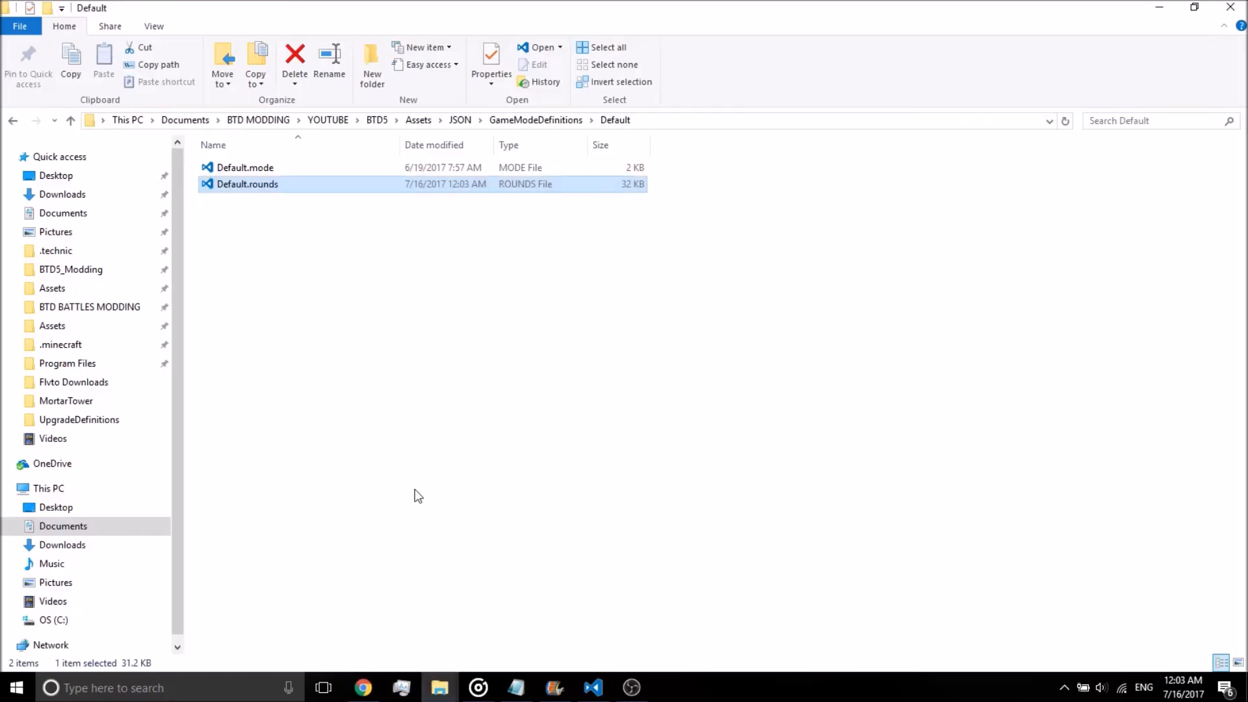
left_click(377, 121)
right_click(297, 167)
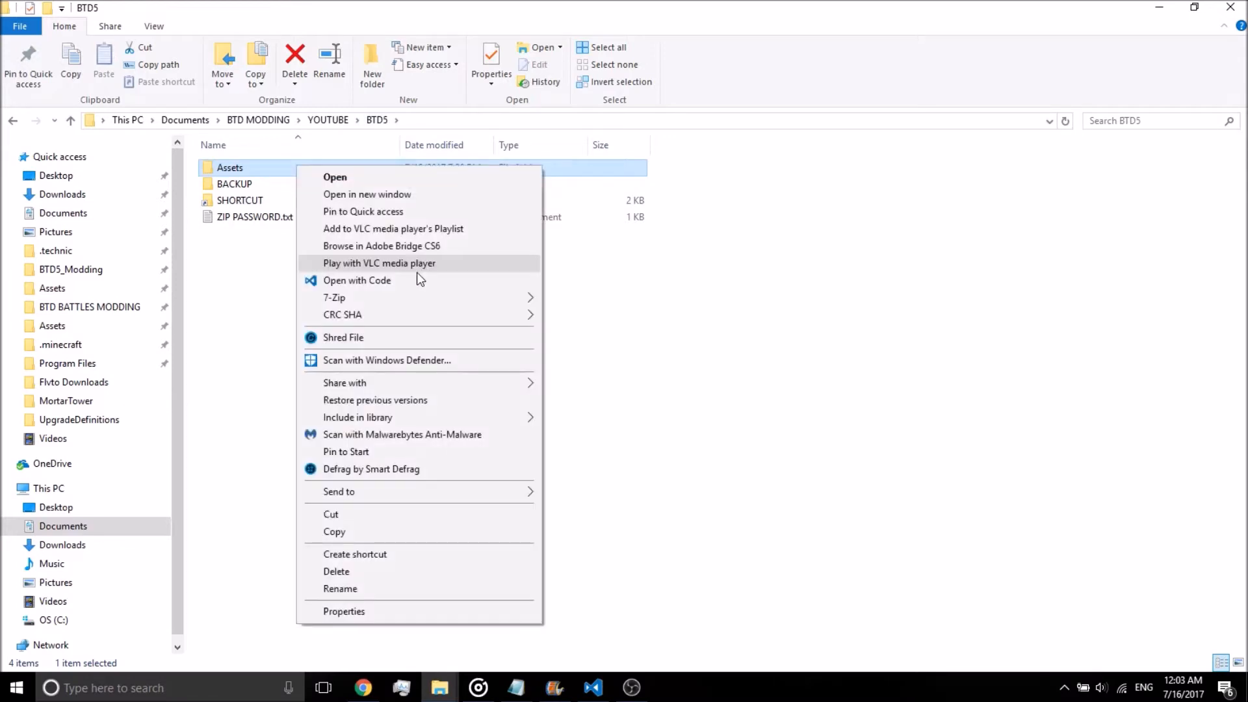
mouse_move(468, 299)
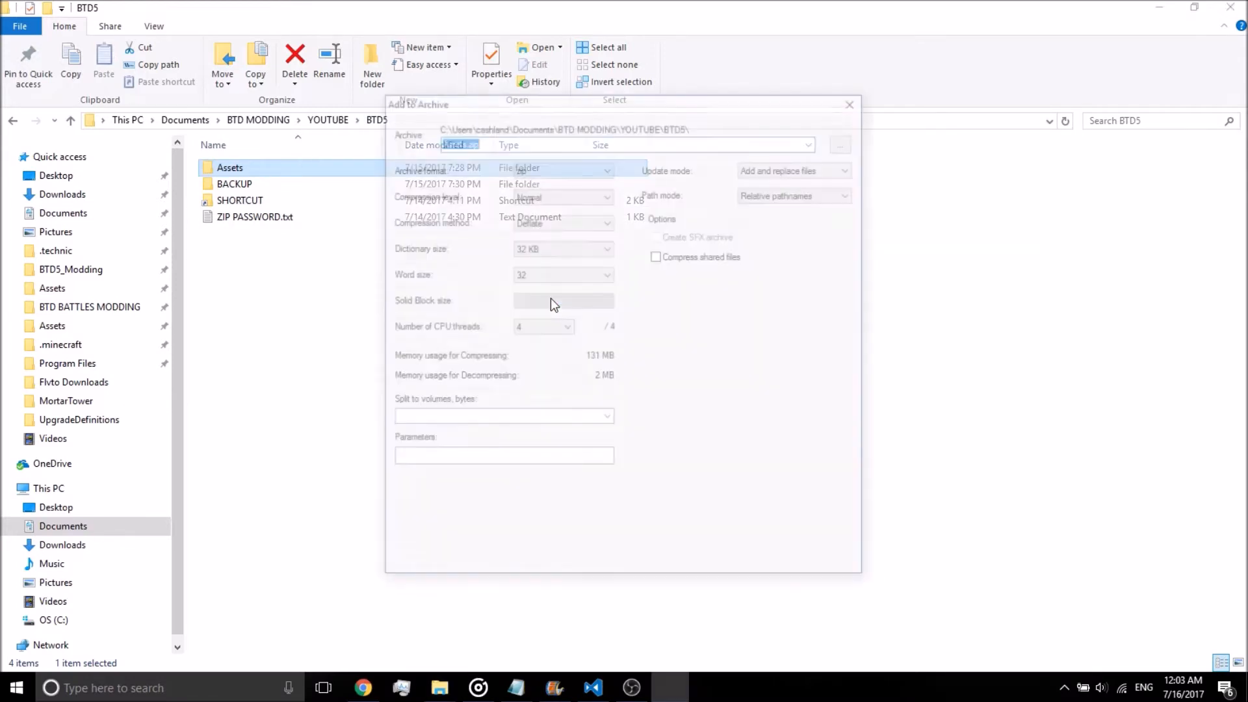
type("BTD5.jet")
Copy the password from ZIP PASSWORD.txt into the archive's encryption password field and create the archive
left_click(516, 687)
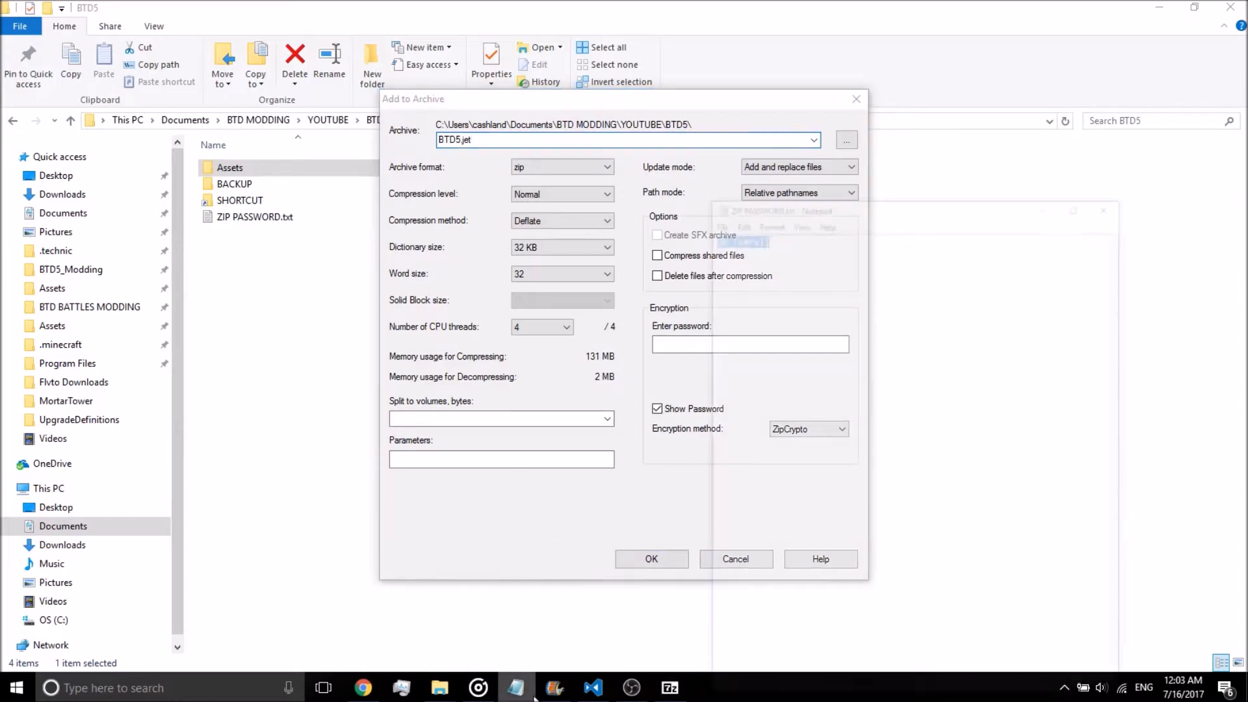
key("ctrl+c")
left_click(701, 345)
key("ctrl+v")
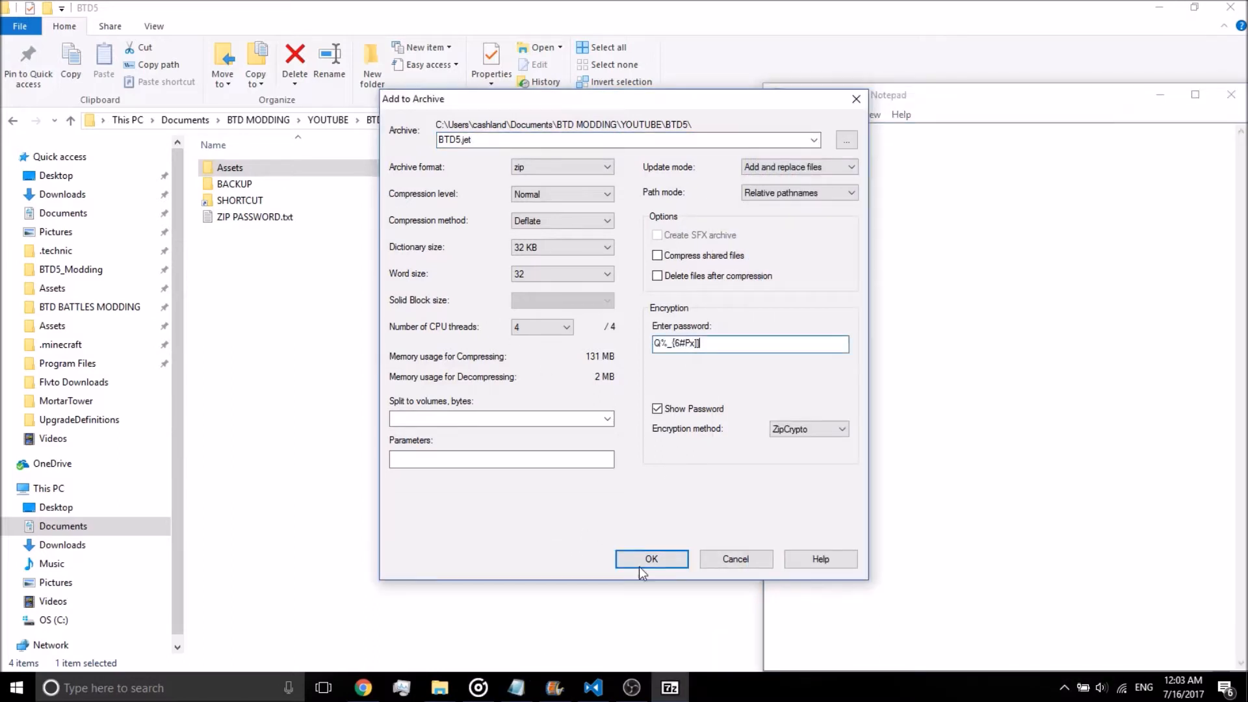
left_click(648, 560)
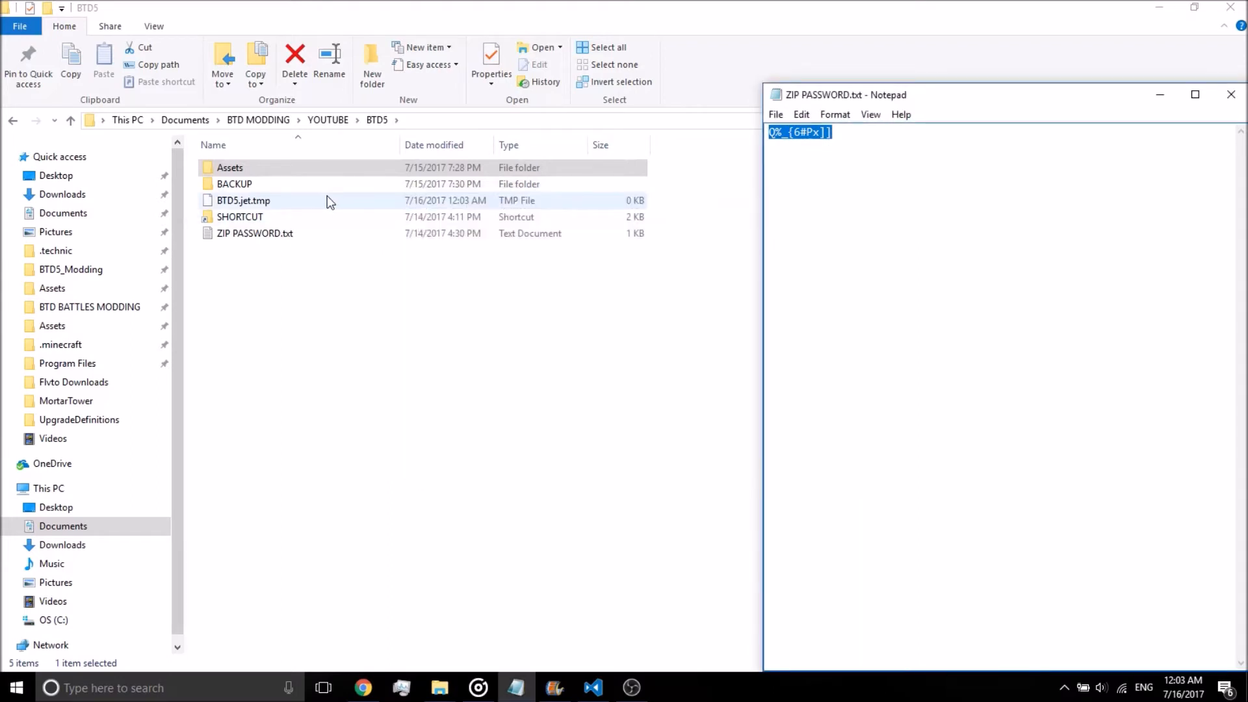
Move BTD5.jet into the game's Assets folder through SHORTCUT
left_click(351, 197)
left_click_drag(334, 200, 238, 169)
left_click(522, 223)
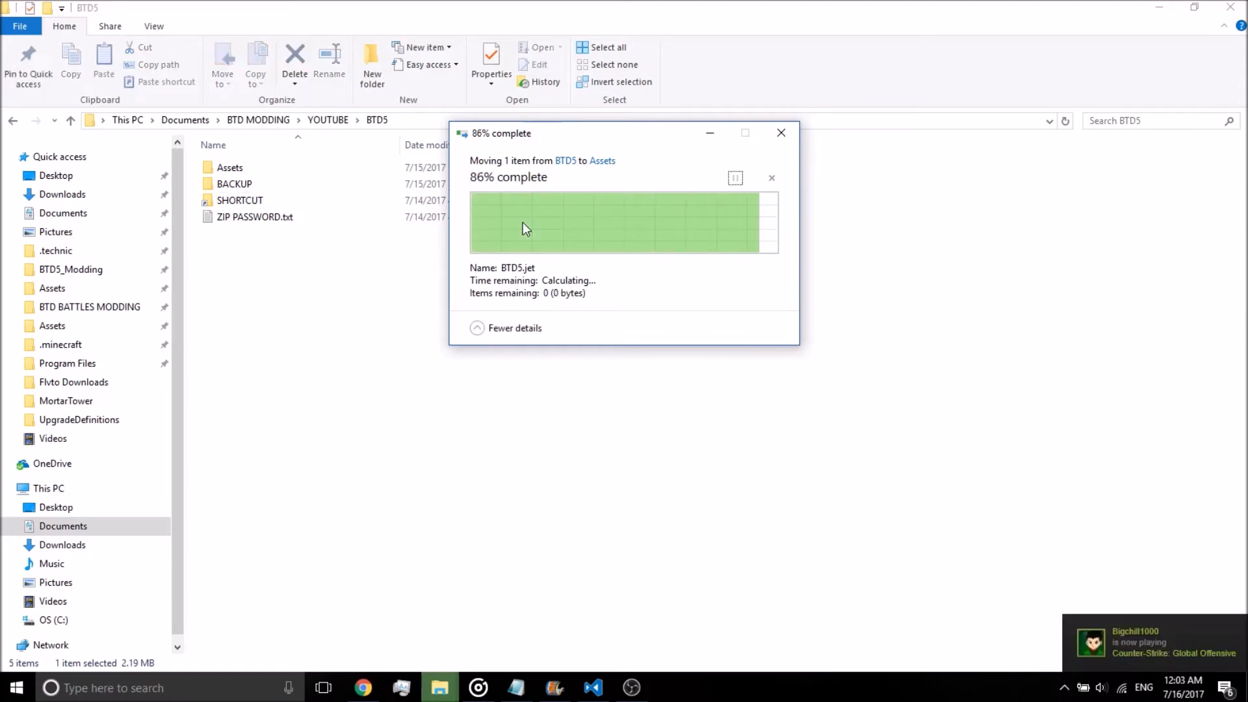
Open Impoppable.mode from the Difficulty folder under Assets > JSON > GameModeDefinitions
double_click(299, 169)
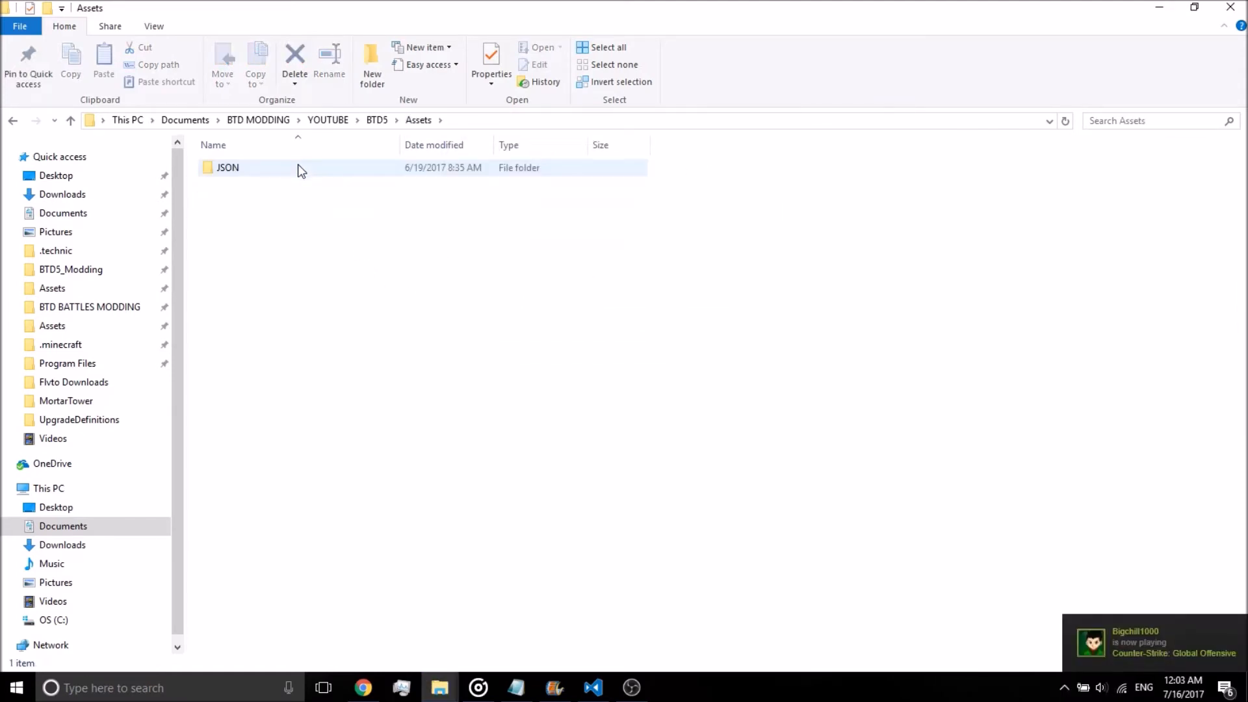
double_click(299, 168)
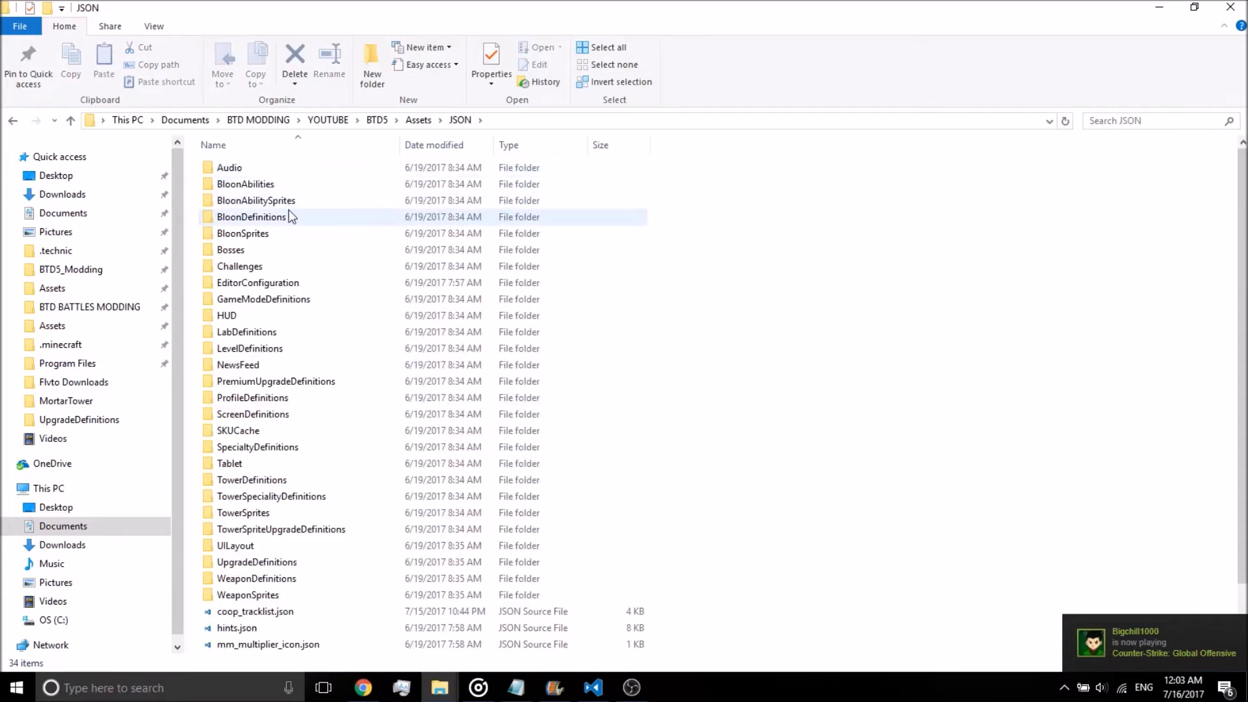
double_click(279, 299)
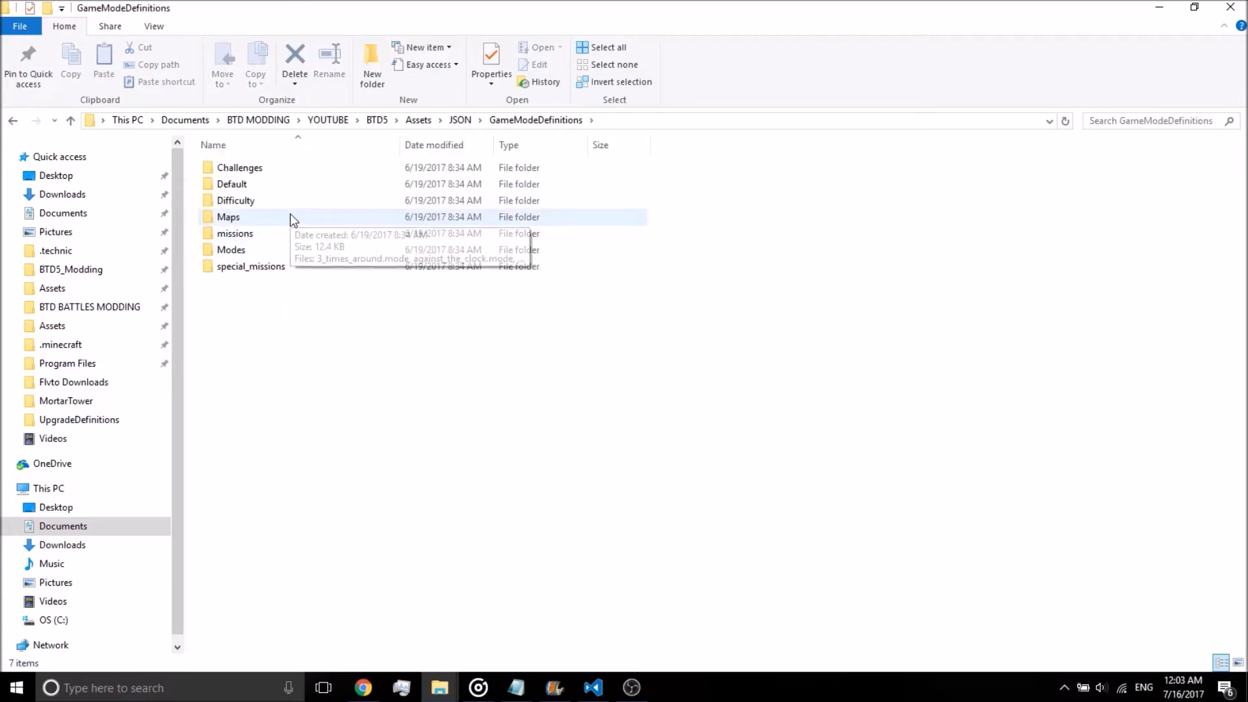
double_click(290, 199)
double_click(290, 199)
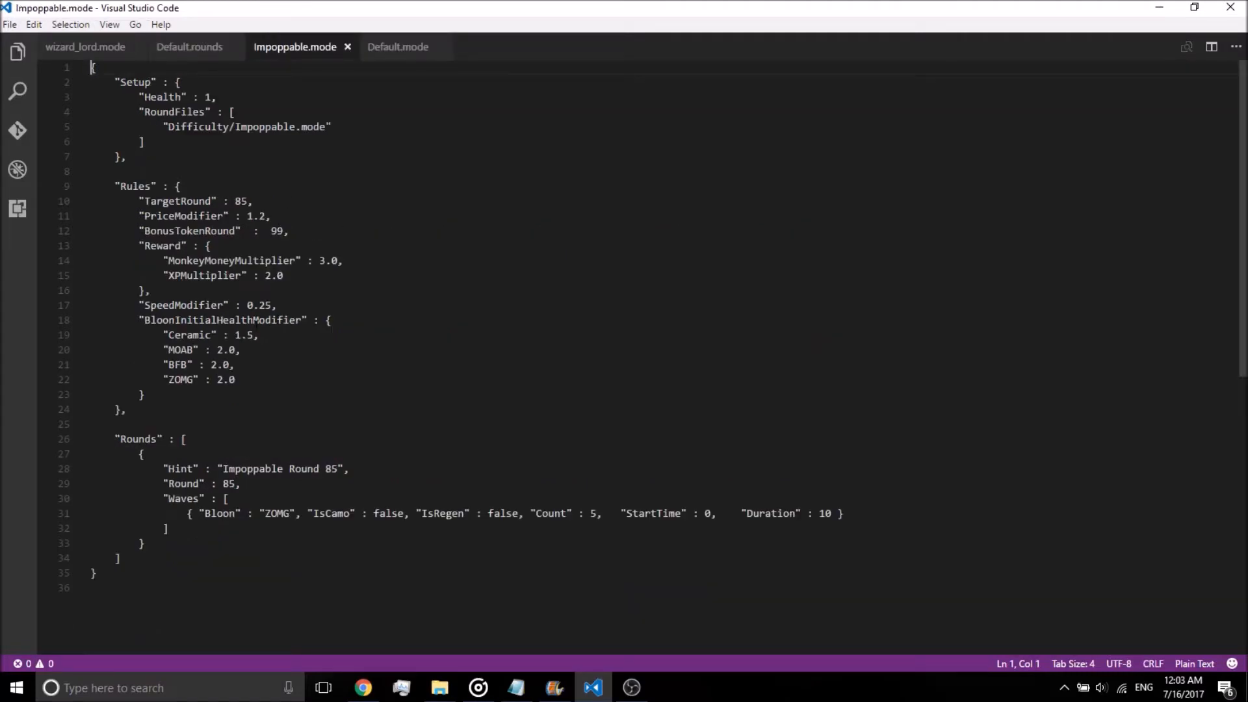
Examine the BloonInitialHealthModifier block in Impoppable.mode, going through its Ceramic, MOAB, BFB and ZOMG entries
left_click_drag(115, 320, 328, 388)
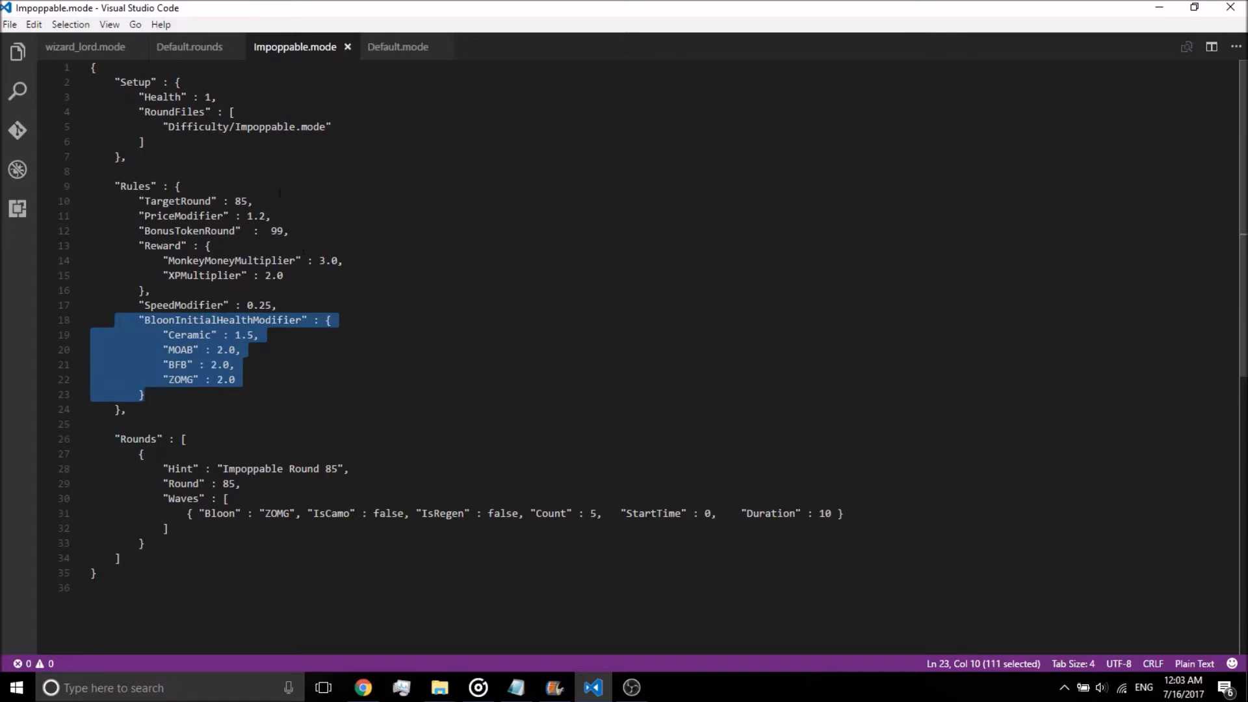
left_click(374, 47)
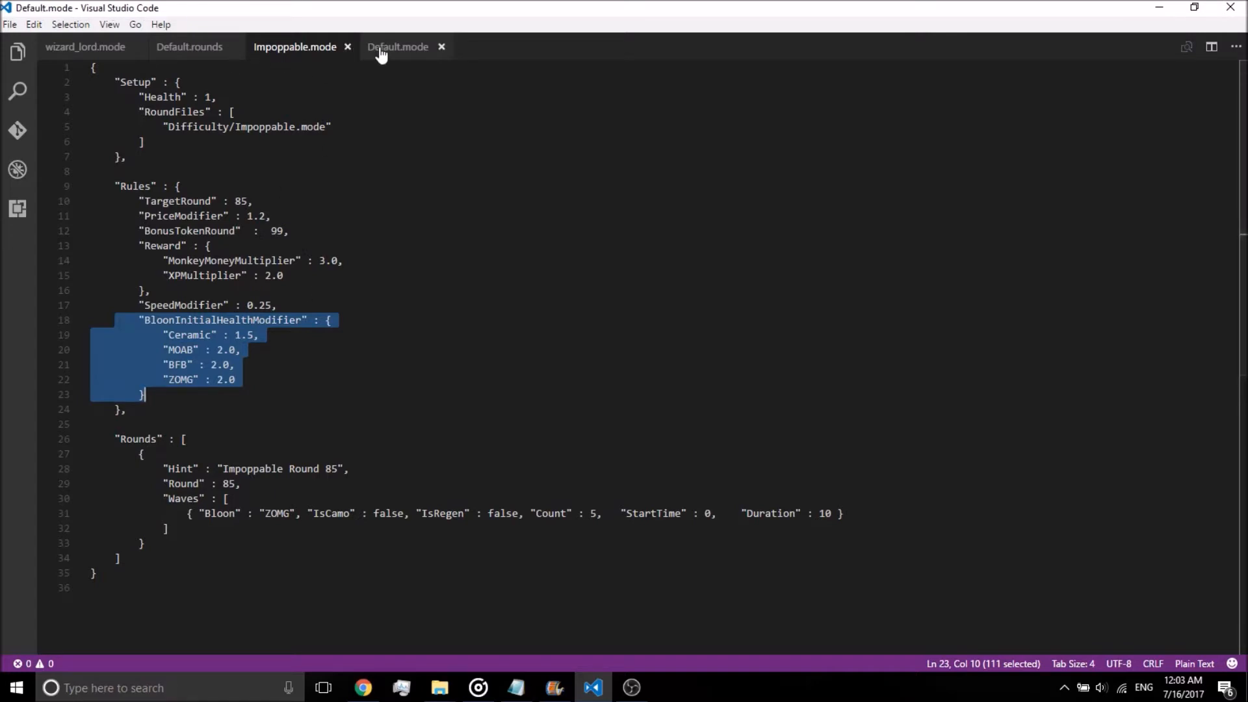
left_click(292, 52)
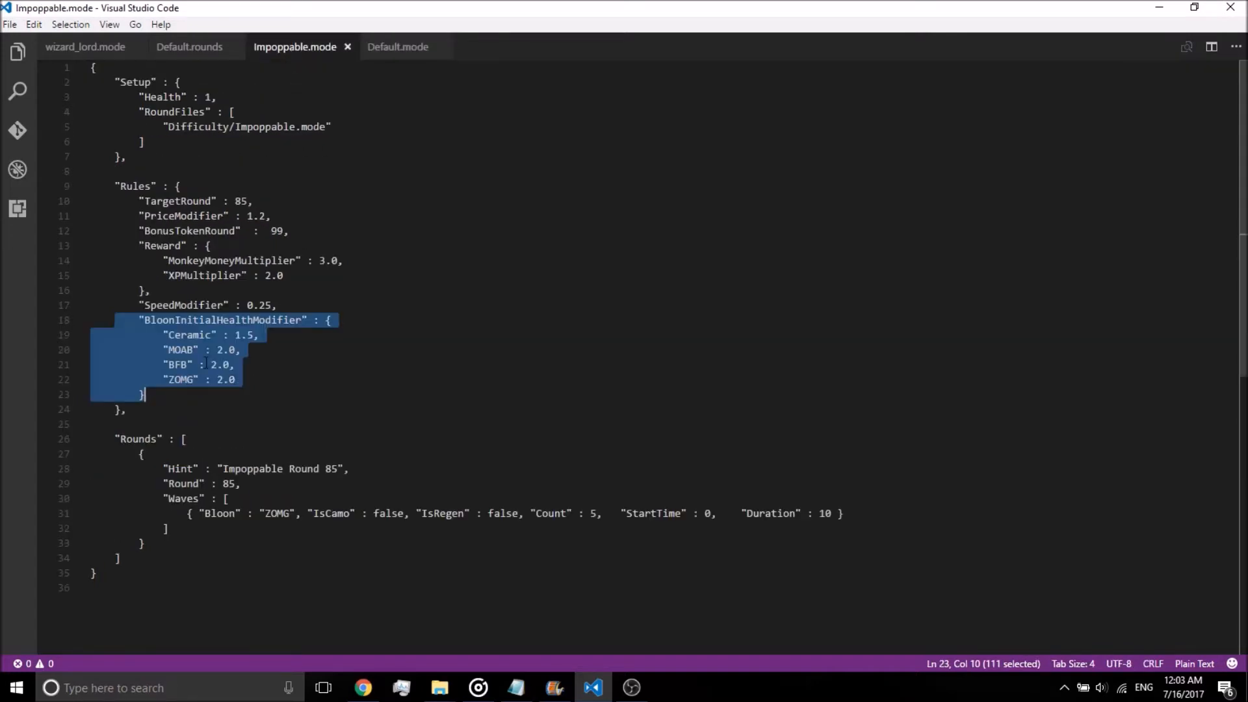
left_click(163, 335)
left_click_drag(255, 335, 235, 334)
left_click_drag(163, 350, 242, 349)
left_click_drag(163, 364, 247, 370)
left_click_drag(163, 379, 144, 394)
left_click(236, 380)
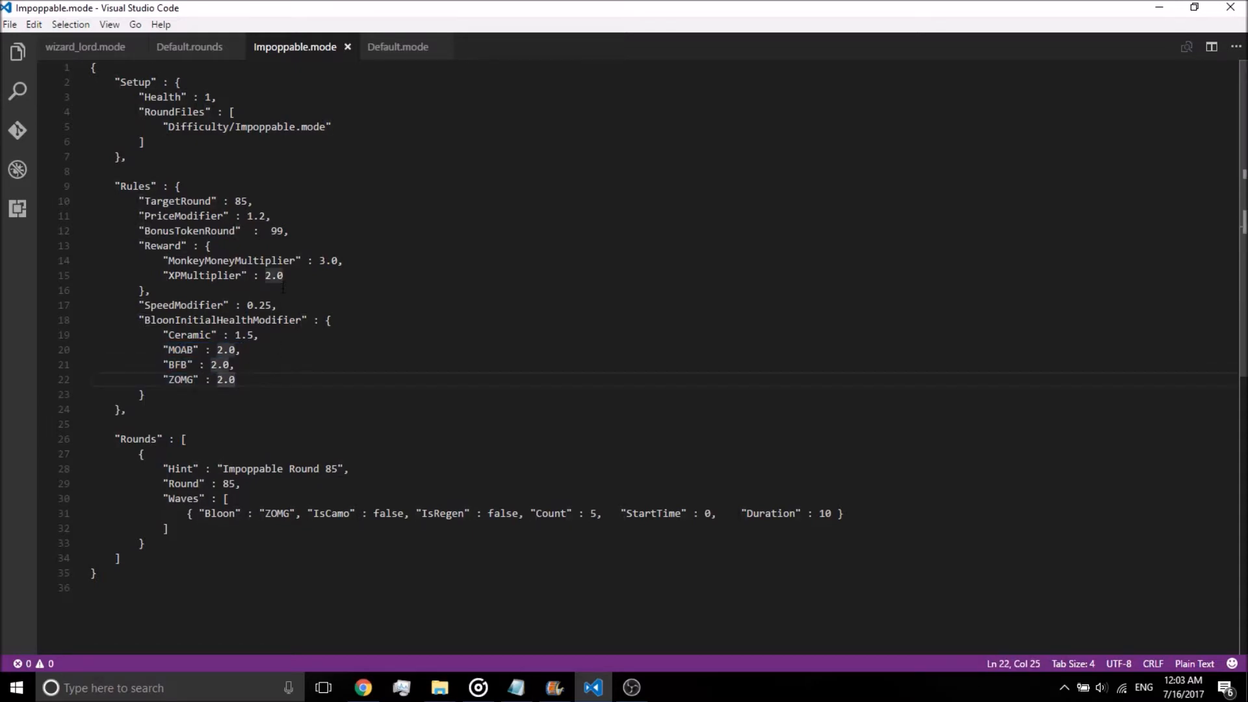
Examine the XPMultiplier, MonkeyMoneyMultiplier and TargetRound rules and the Rounds section in Impoppable.mode
left_click_drag(163, 275, 285, 275)
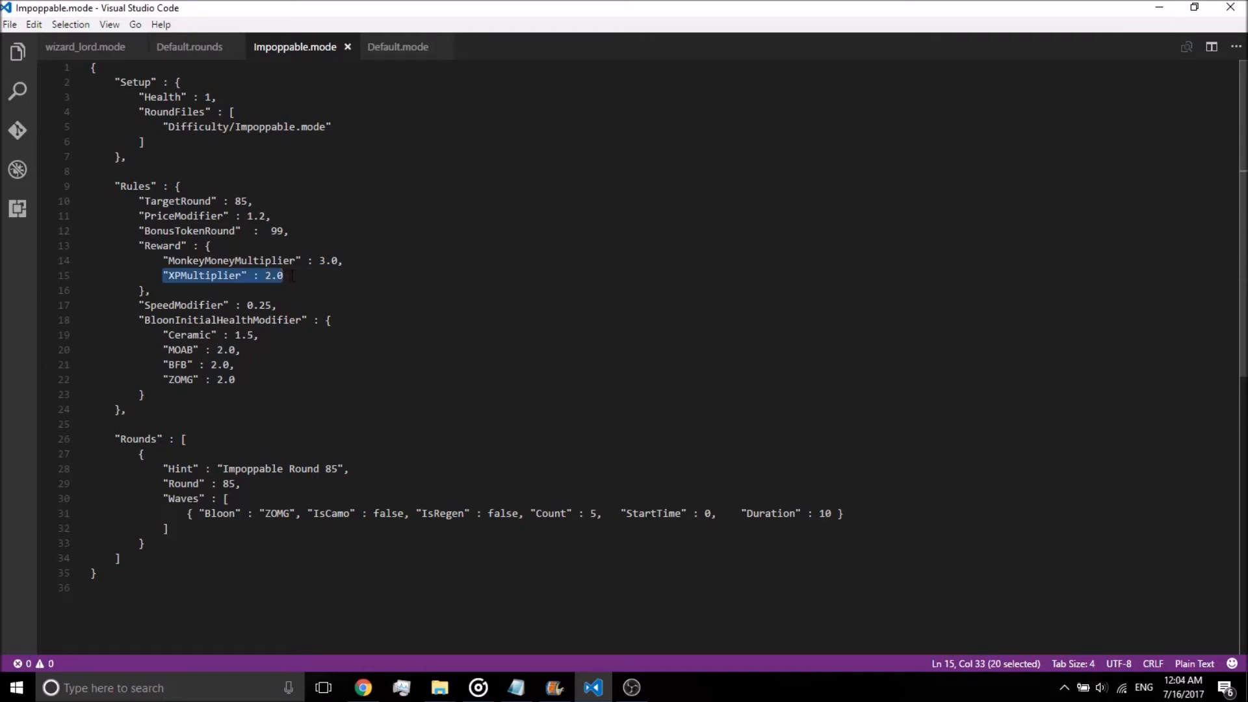
left_click_drag(154, 260, 354, 264)
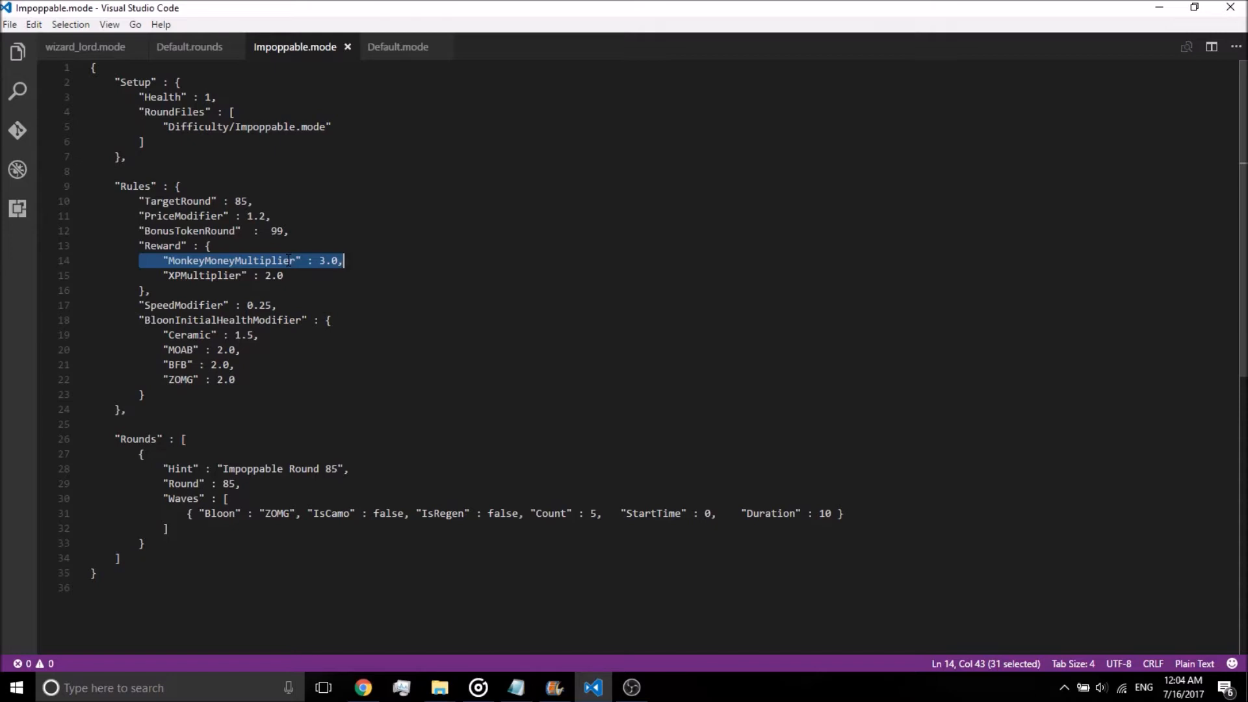
left_click_drag(155, 261, 356, 265)
left_click(365, 263)
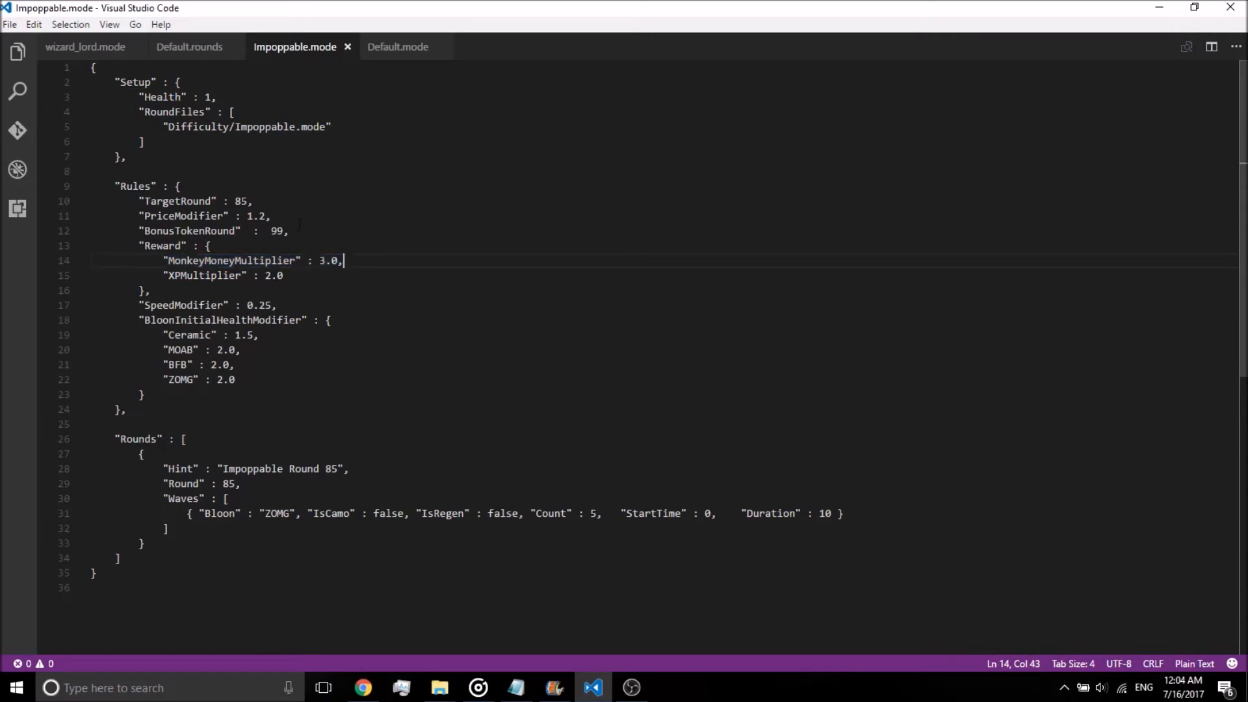
left_click_drag(139, 200, 254, 201)
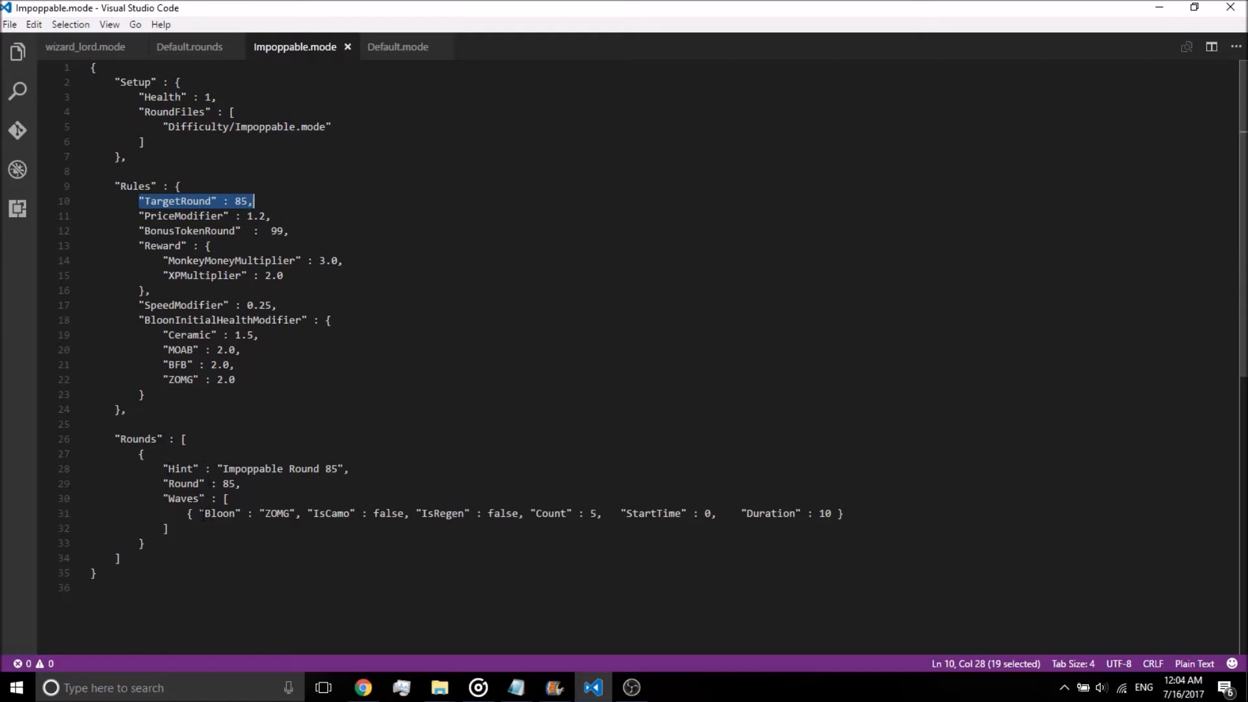
left_click_drag(193, 535, 113, 484)
left_click(201, 532)
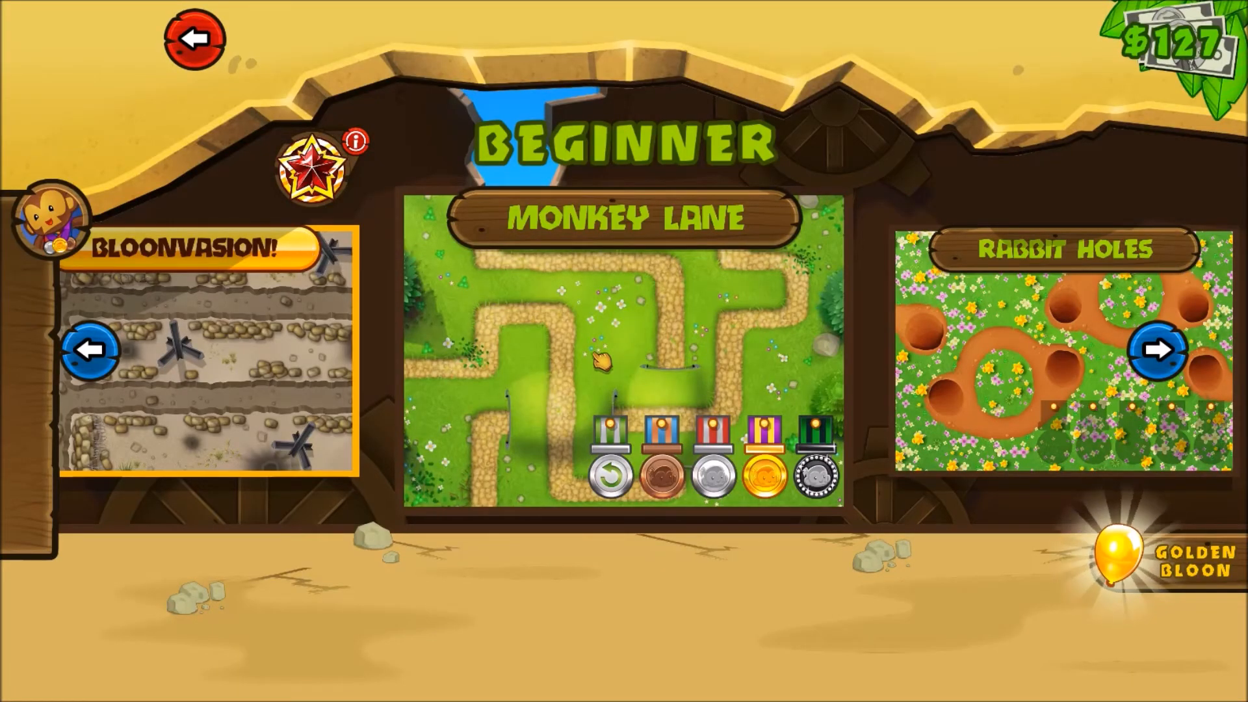
Start a game on the Monkey Lane map in Easy mode in Bloons TD 5
left_click(606, 357)
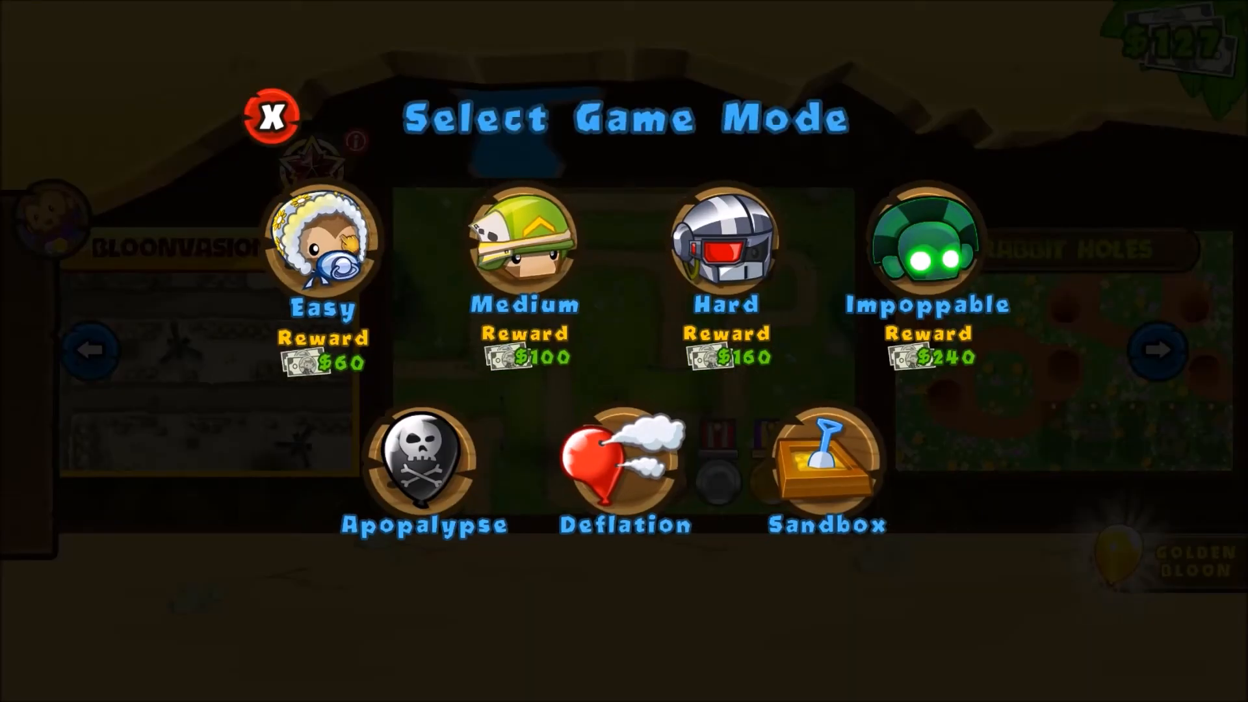
left_click(351, 244)
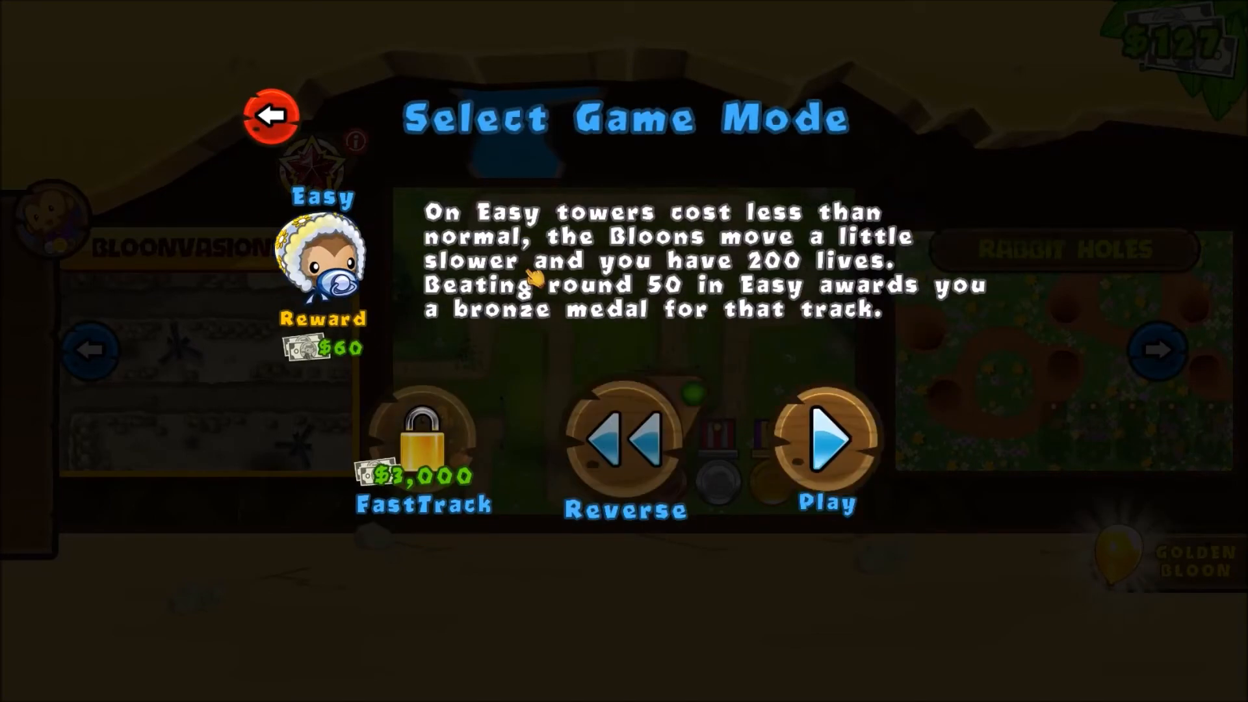
left_click(812, 467)
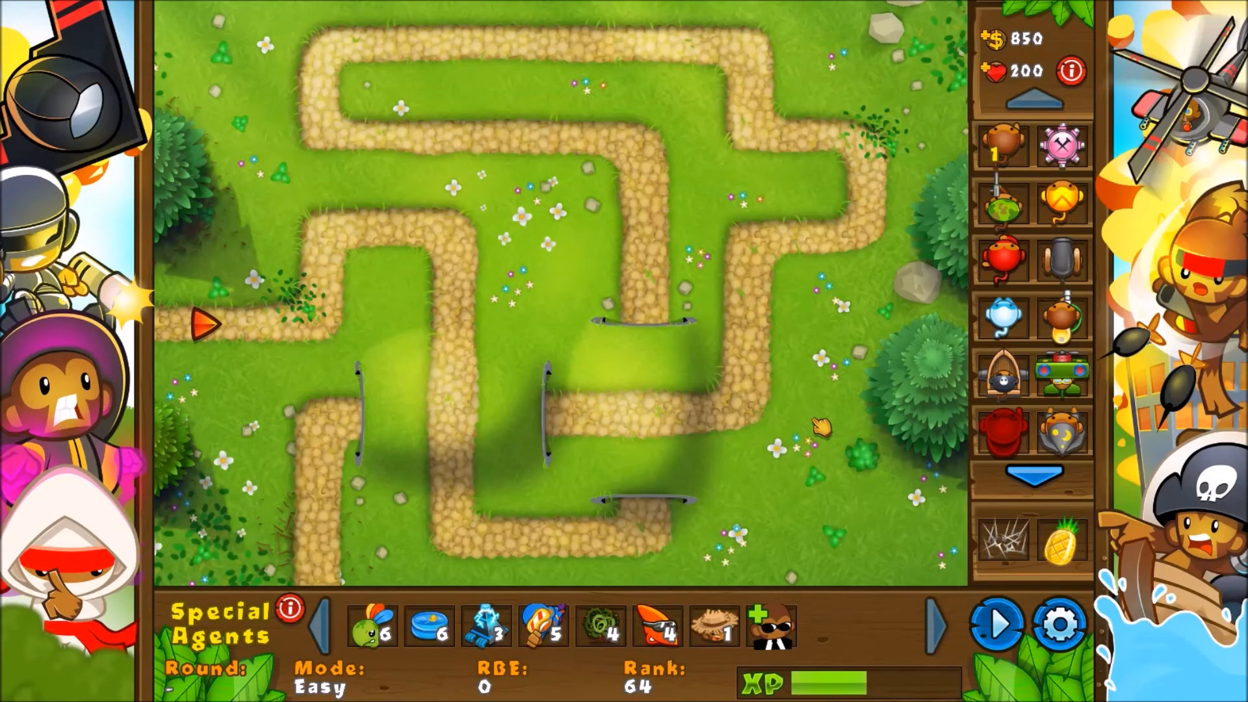
Place a Dart Monkey inside the first path loop, buy Long Range Darts for it and start round 1
left_click(1003, 145)
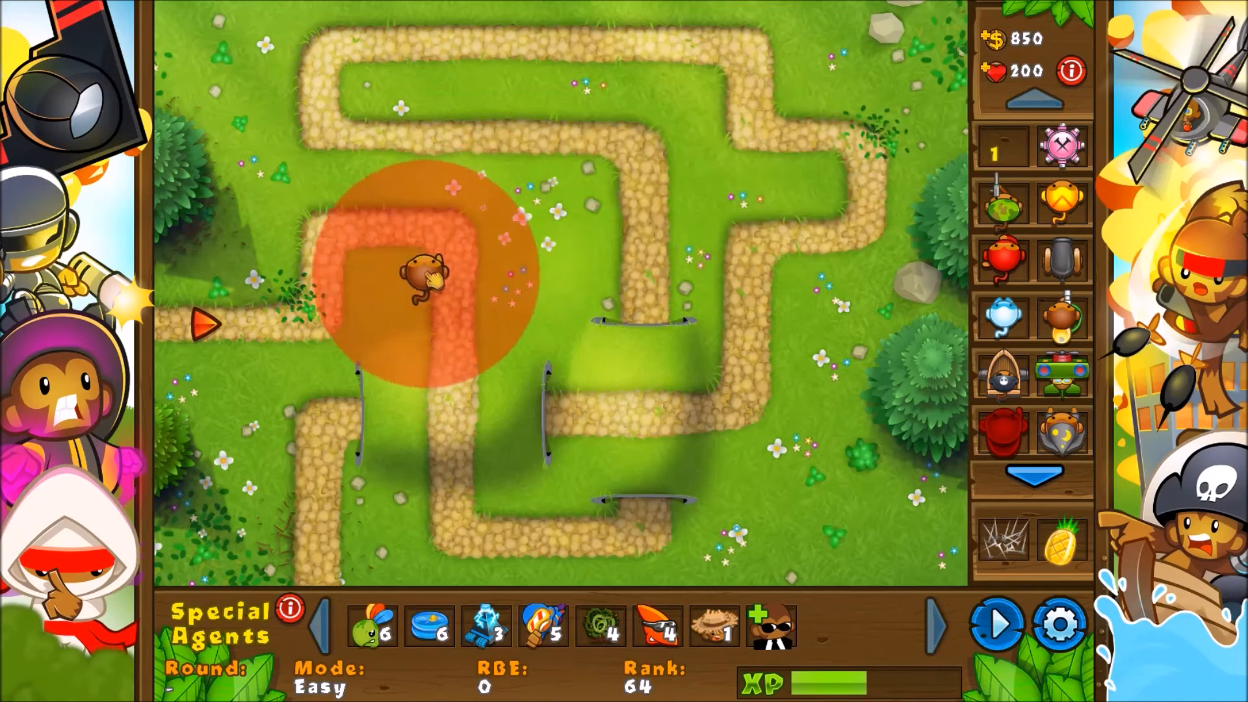
left_click(386, 312)
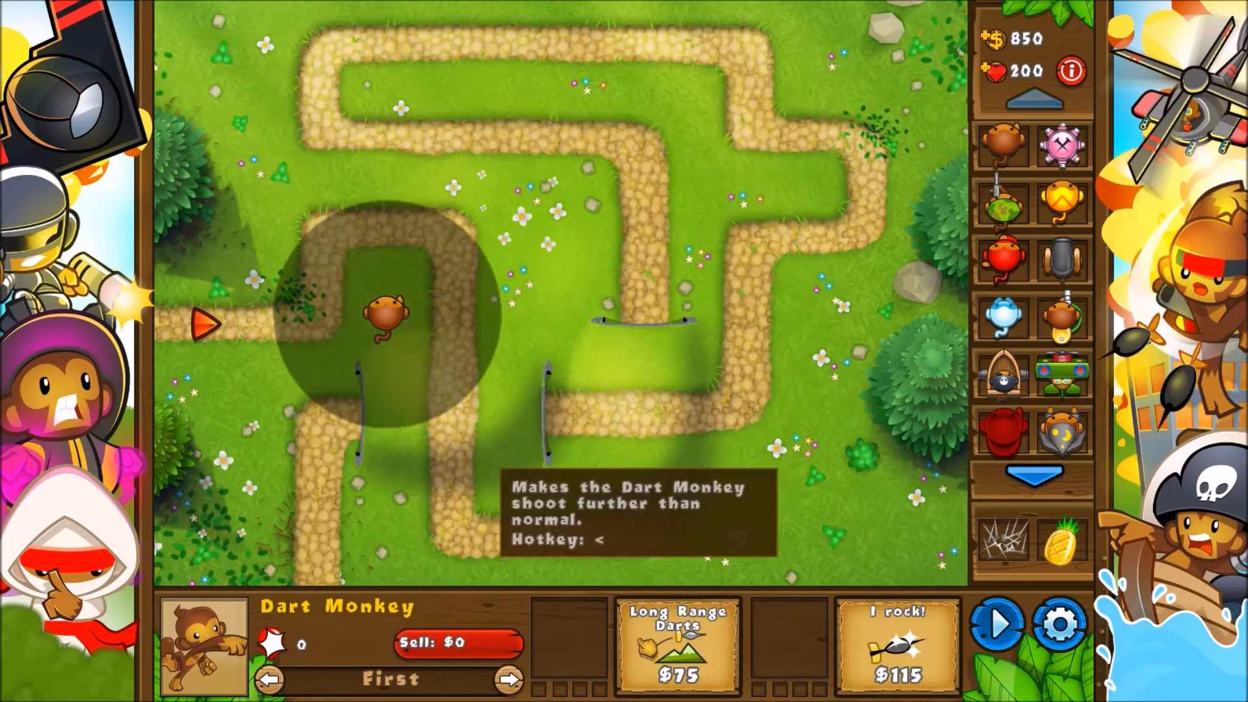
left_click(678, 643)
key("Escape")
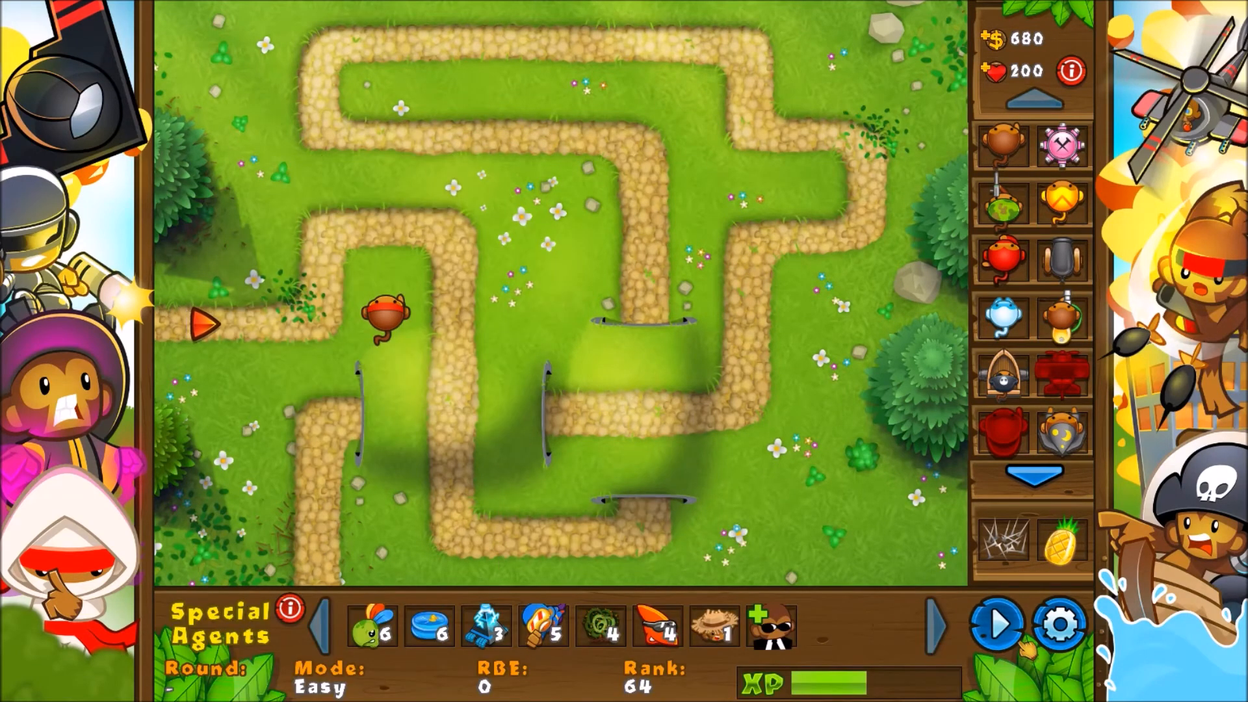
left_click(1001, 634)
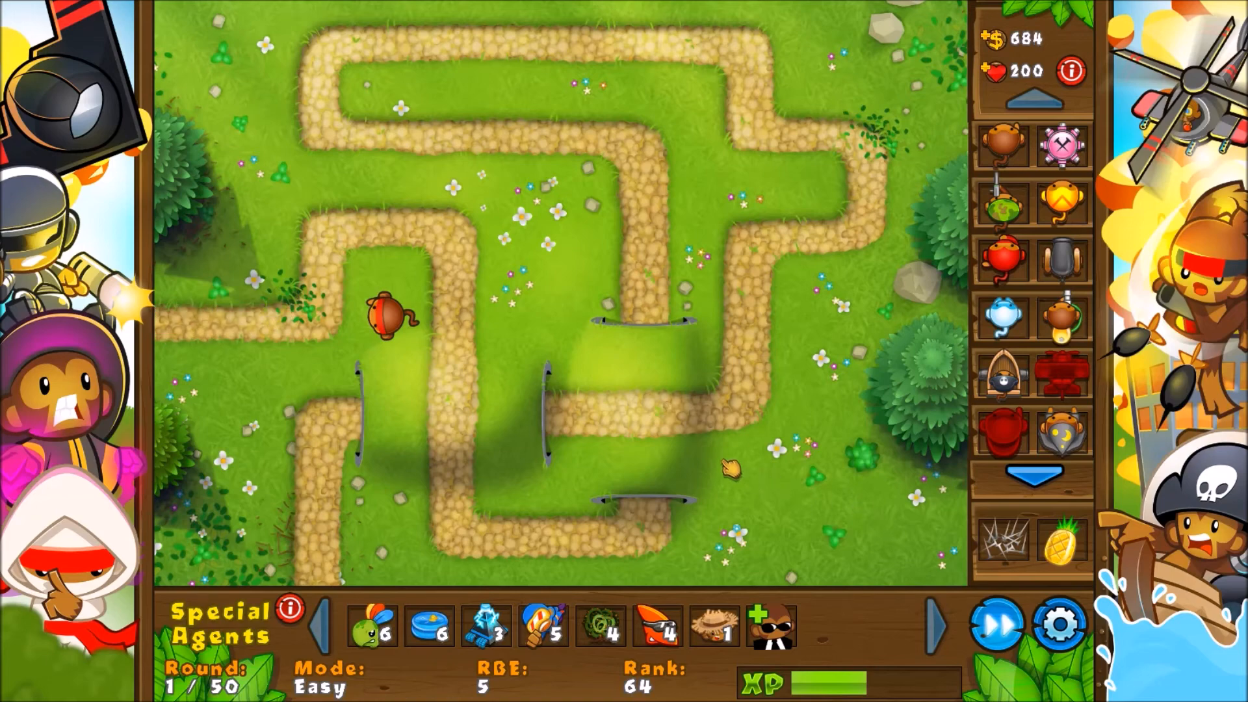
Buy the next two upgrades in the Dart Monkey's I rock! path and deselect the tower
left_click(380, 322)
left_click(910, 640)
left_click(910, 643)
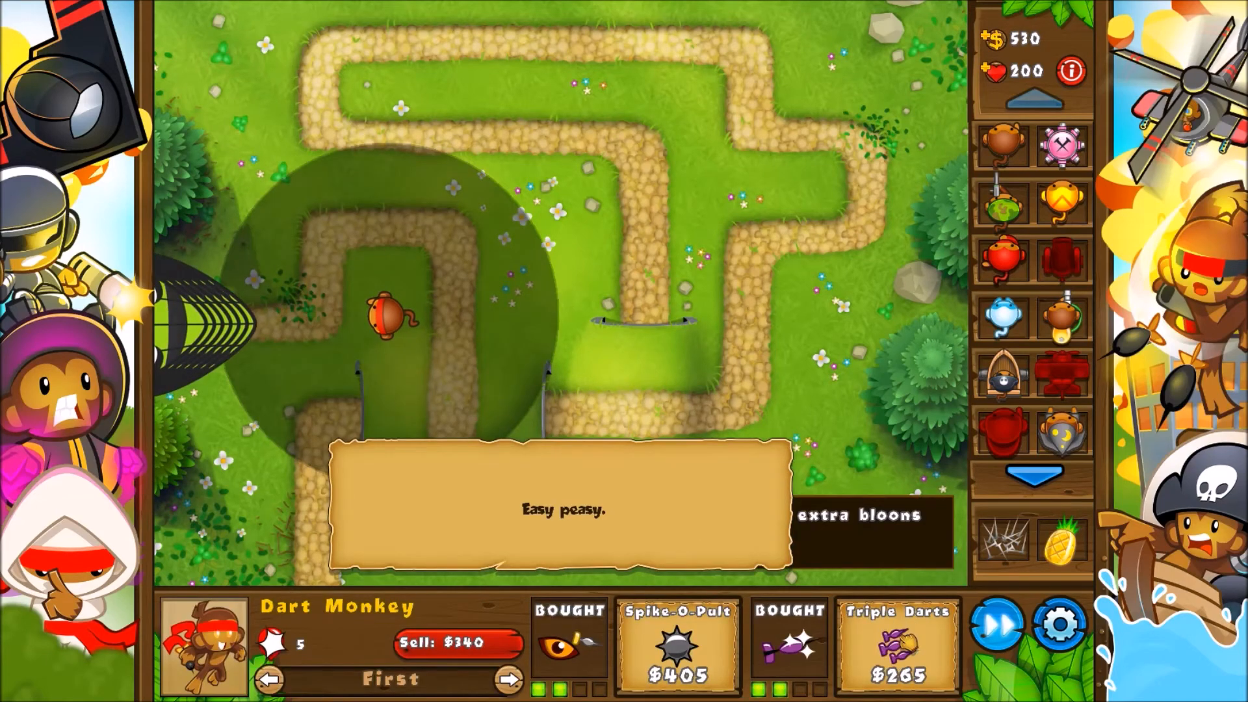
left_click(751, 413)
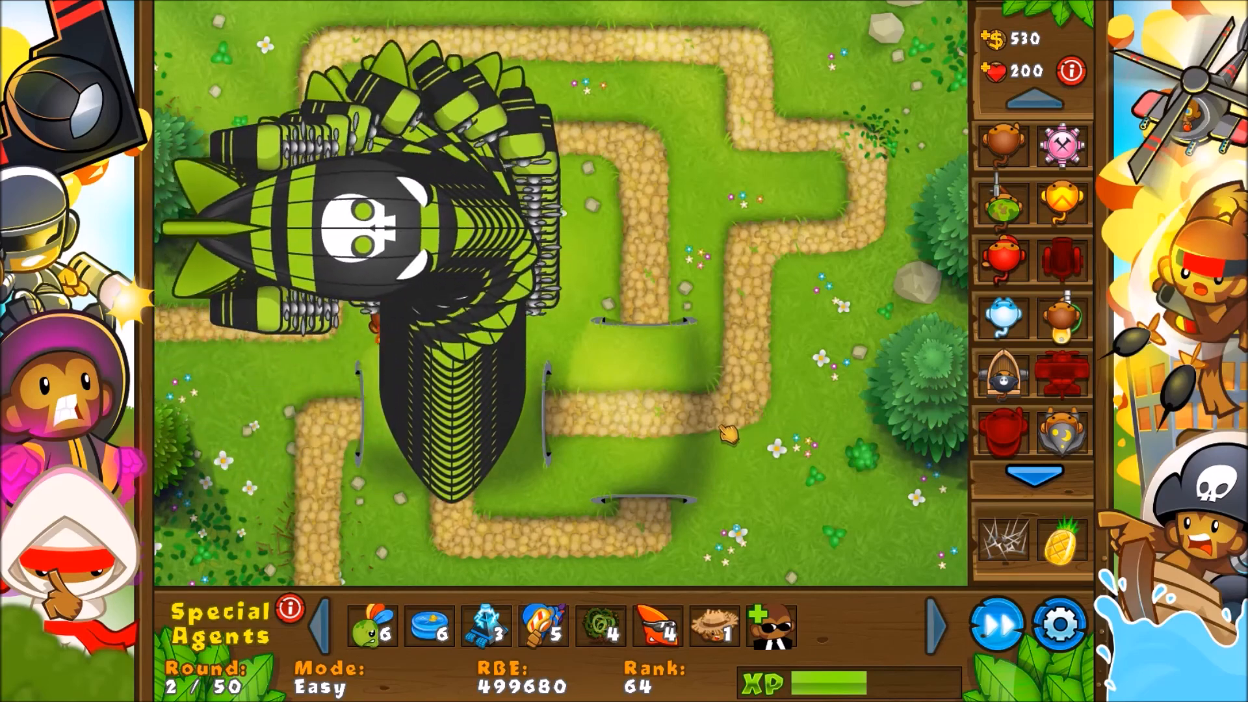
Choose a special agent during the ZOMG wave and try to restart the map from the Game Over screen
left_click(545, 625)
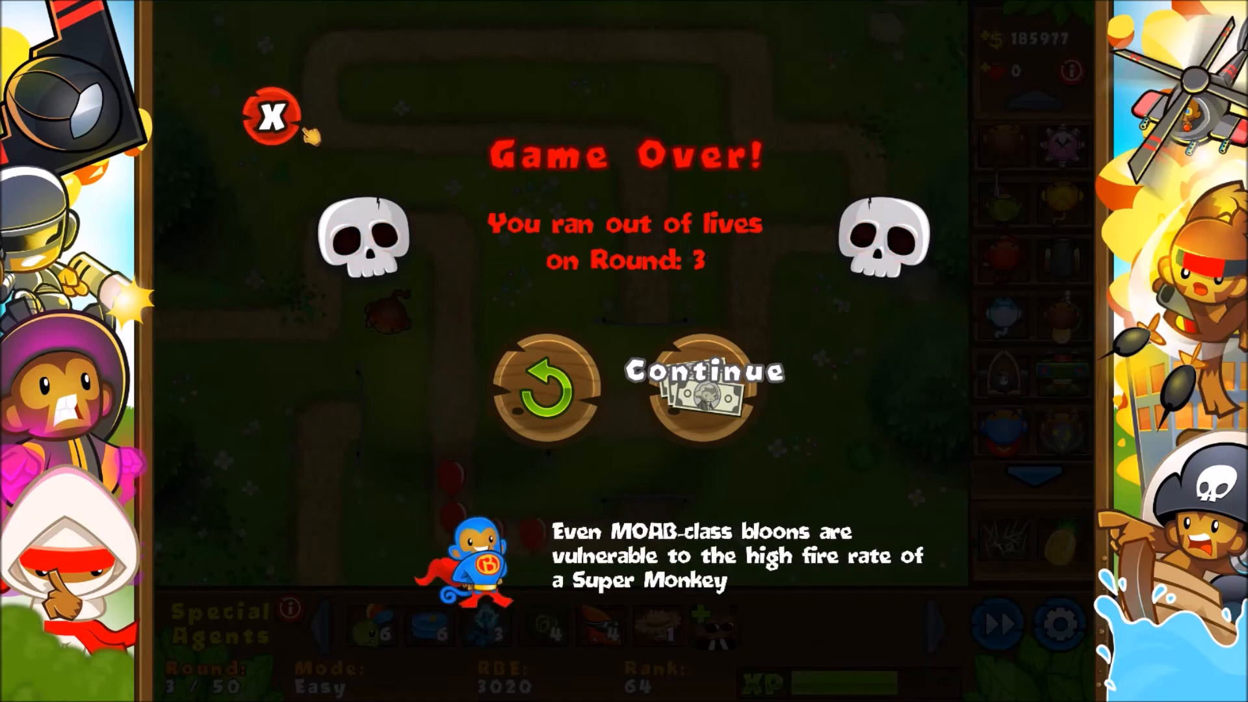
left_click(536, 409)
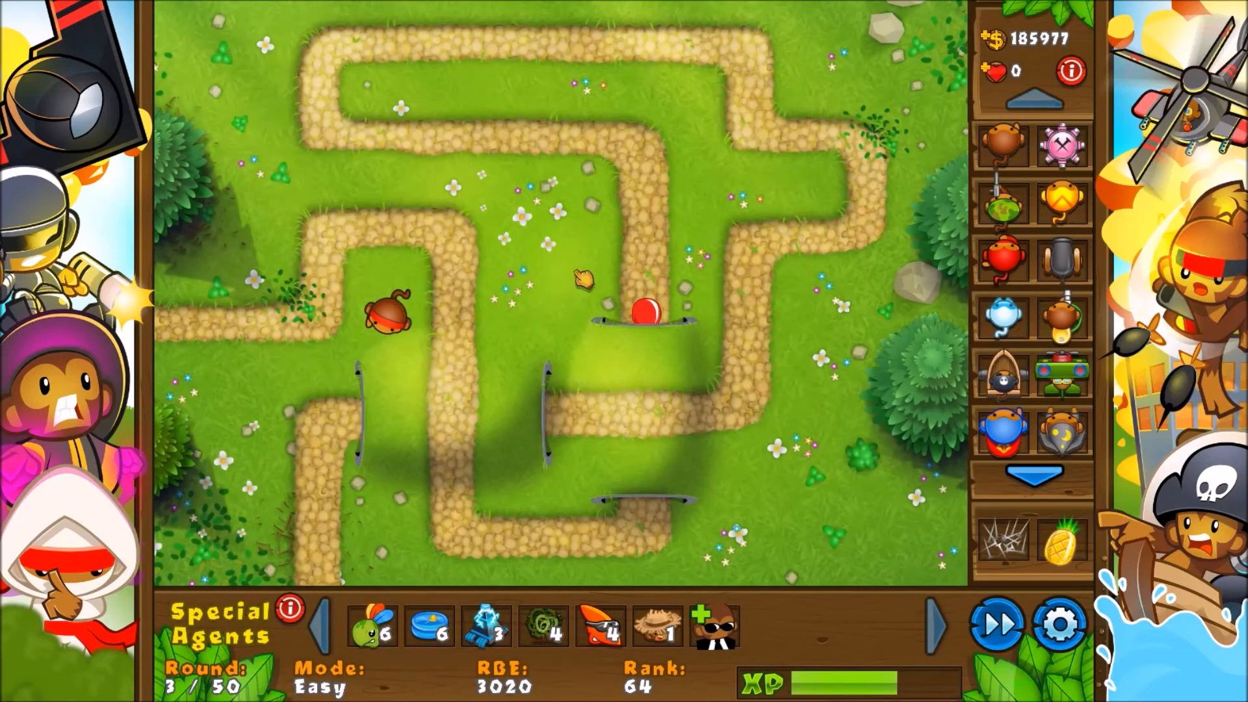